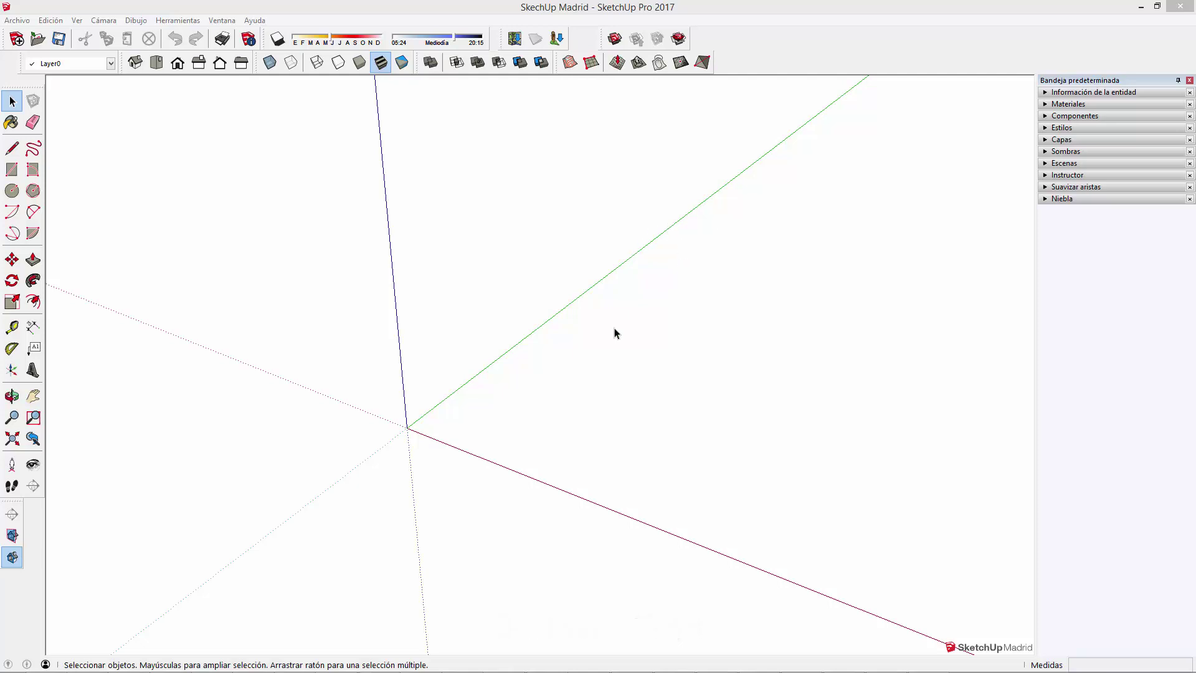
- Orbit the camera around the origin axes of the empty model
middle_click_drag(608, 341, 633, 358)
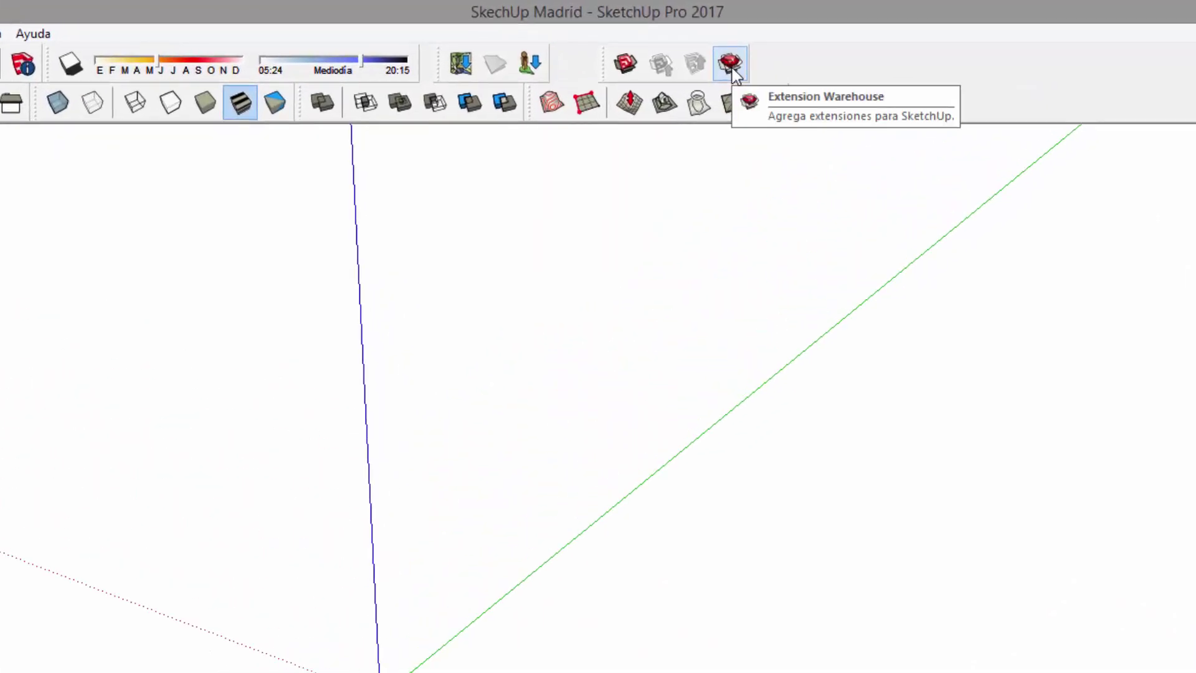
- Search the Extension Warehouse for 'selection toys'
left_click(732, 69)
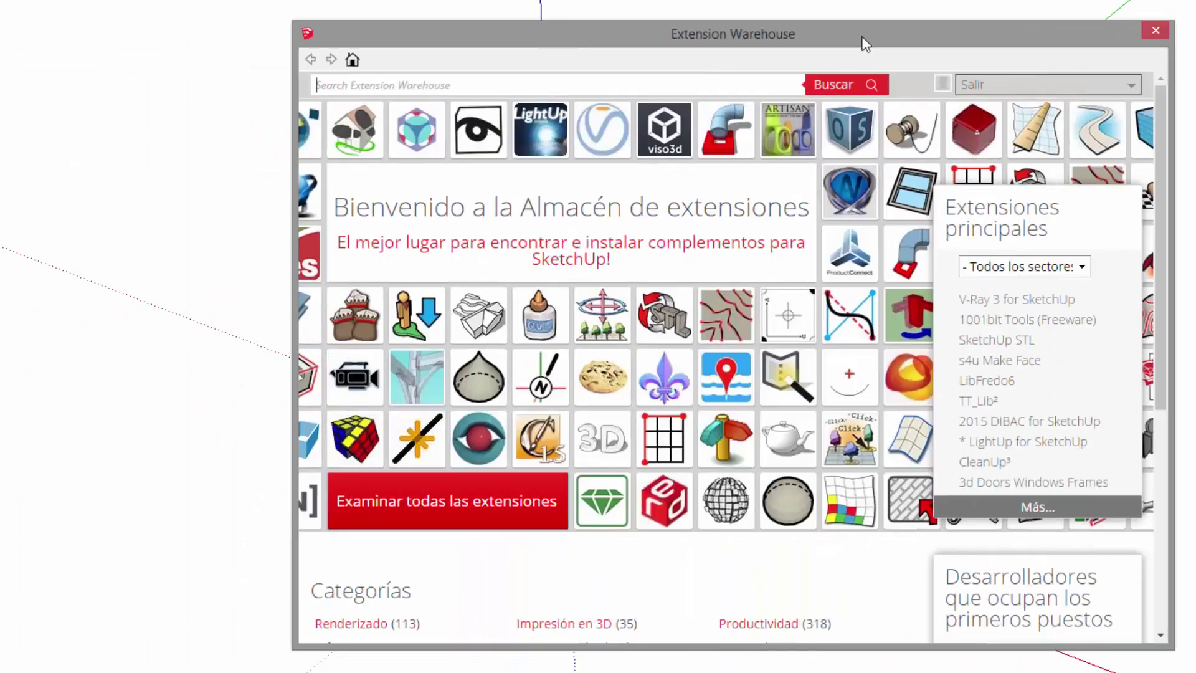
type("selection toys")
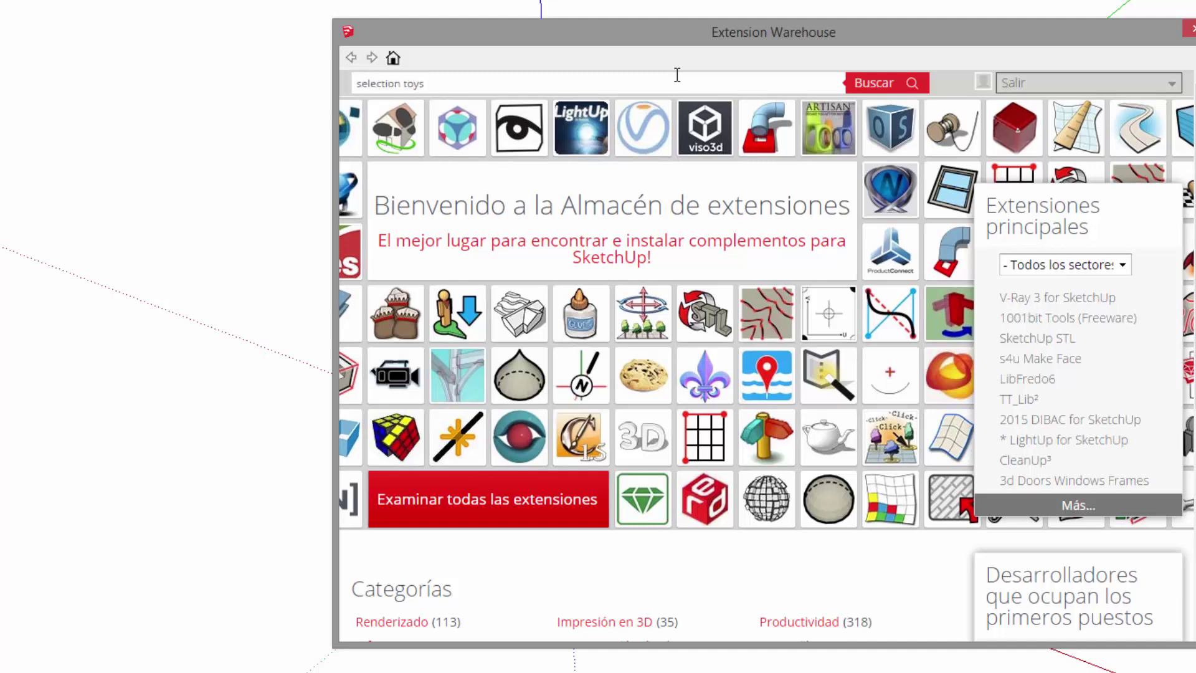
left_click(858, 83)
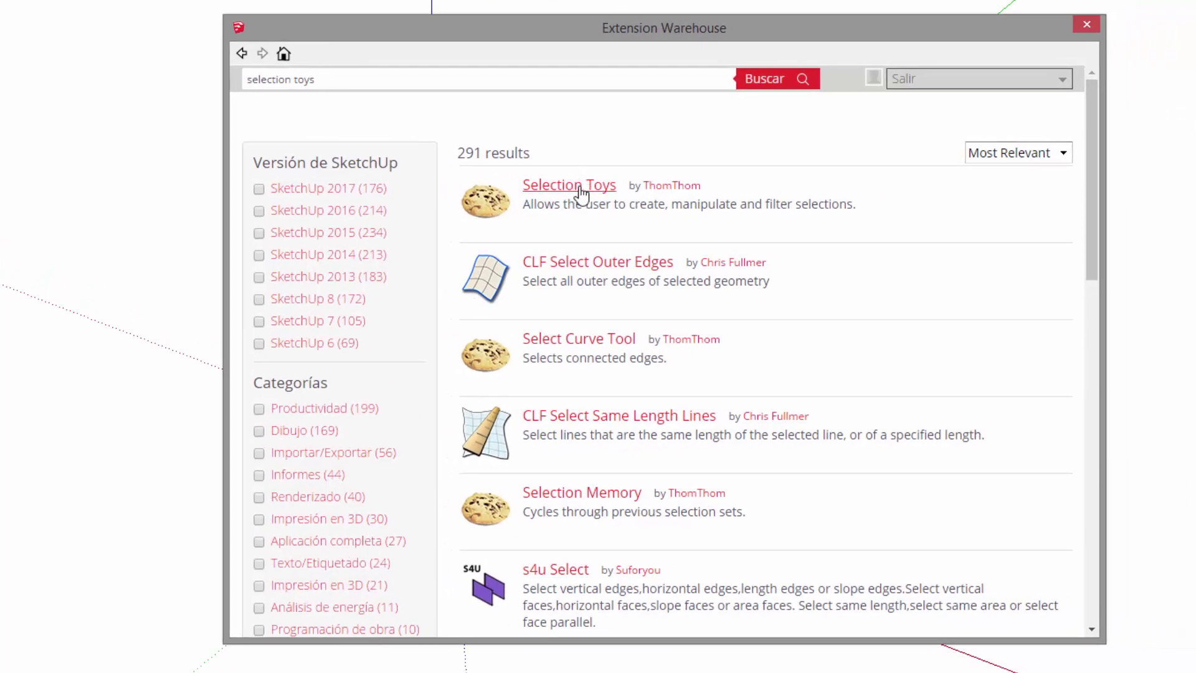
- Install Selection Toys 2.3.11 from its page, confirming Sí and Aceptar, then close the Warehouse
left_click(581, 187)
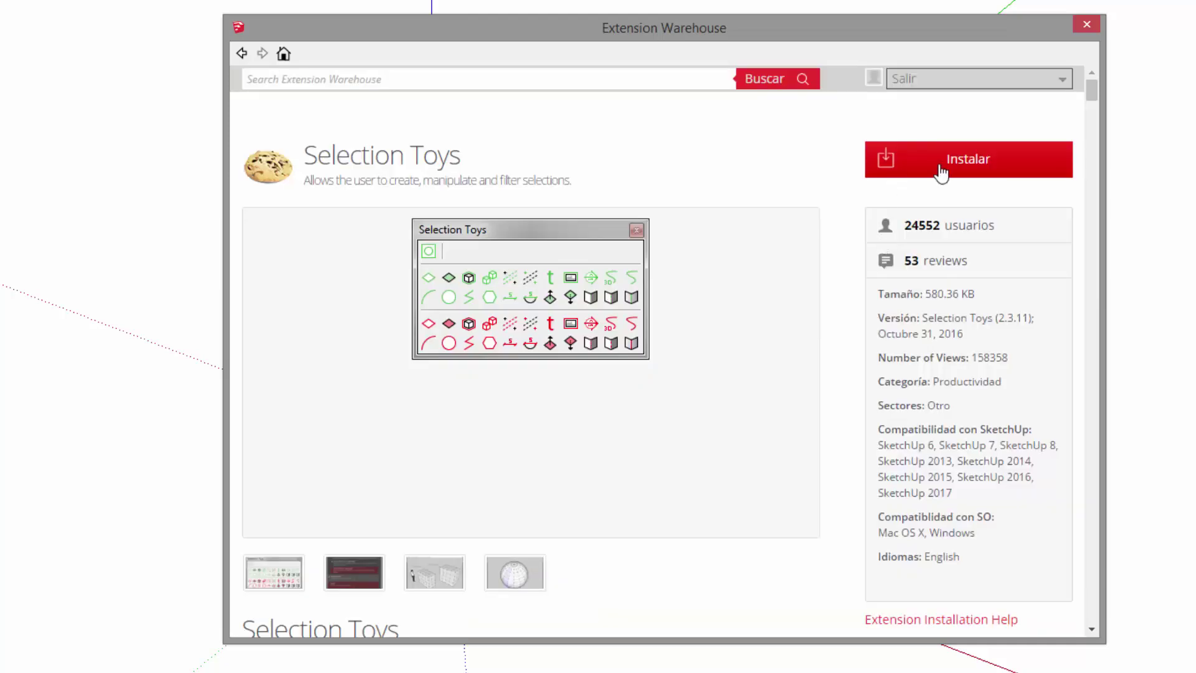
left_click(959, 159)
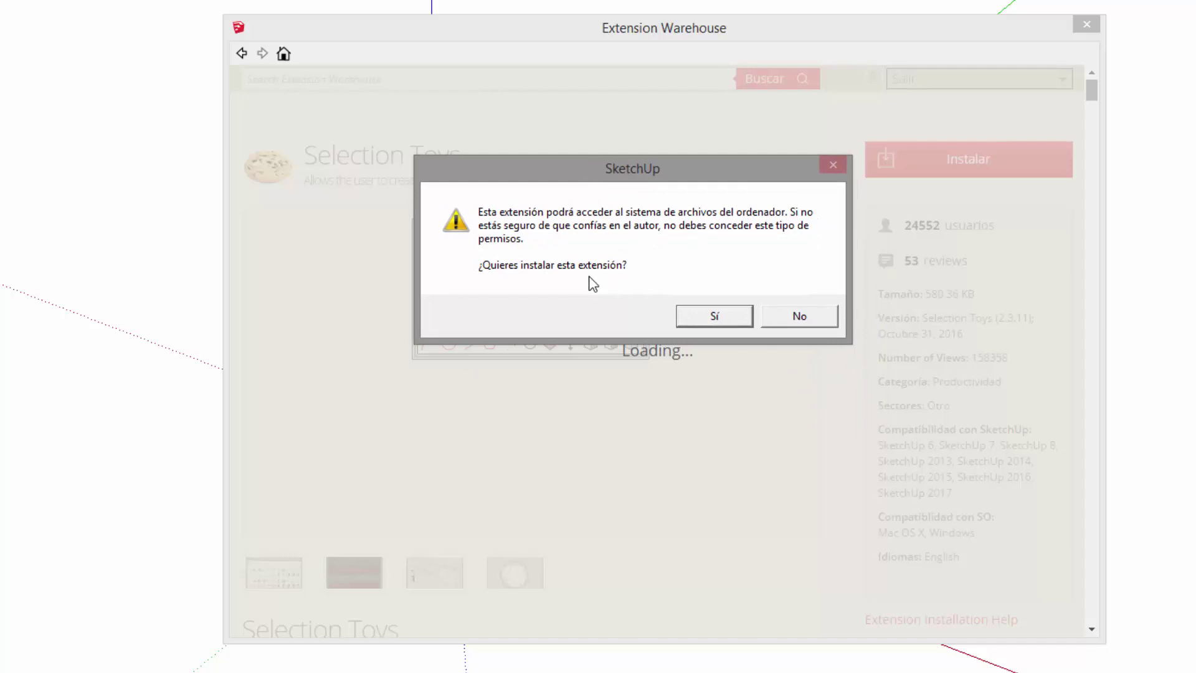
left_click(708, 318)
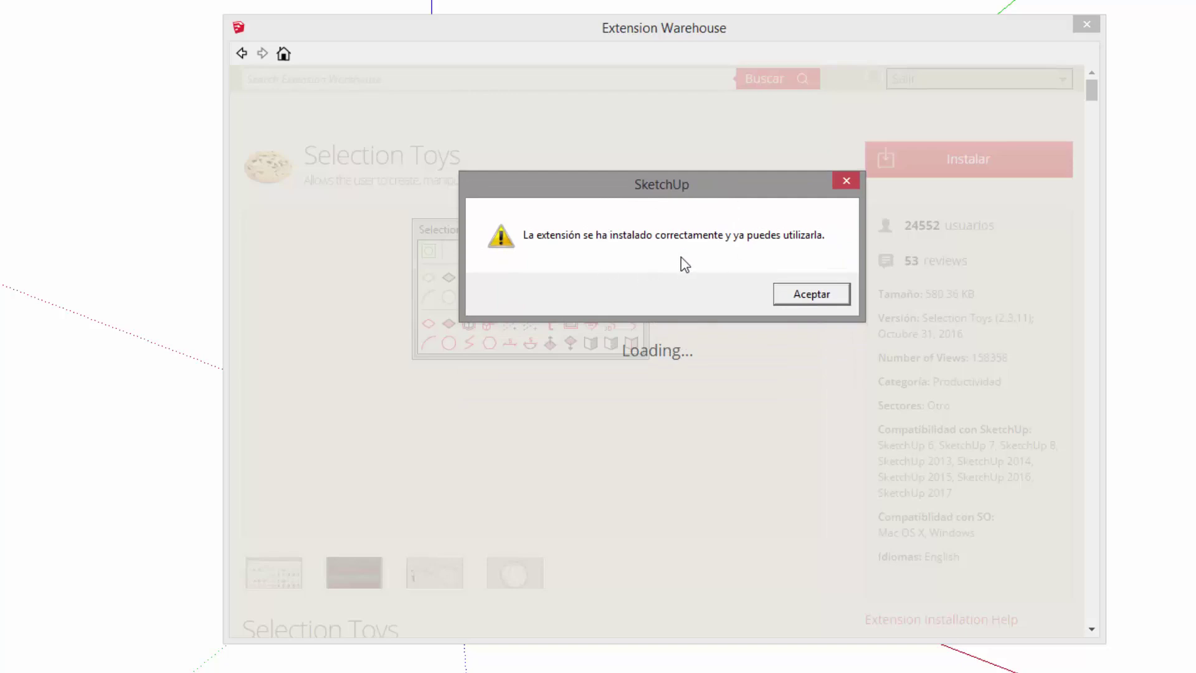
left_click(813, 296)
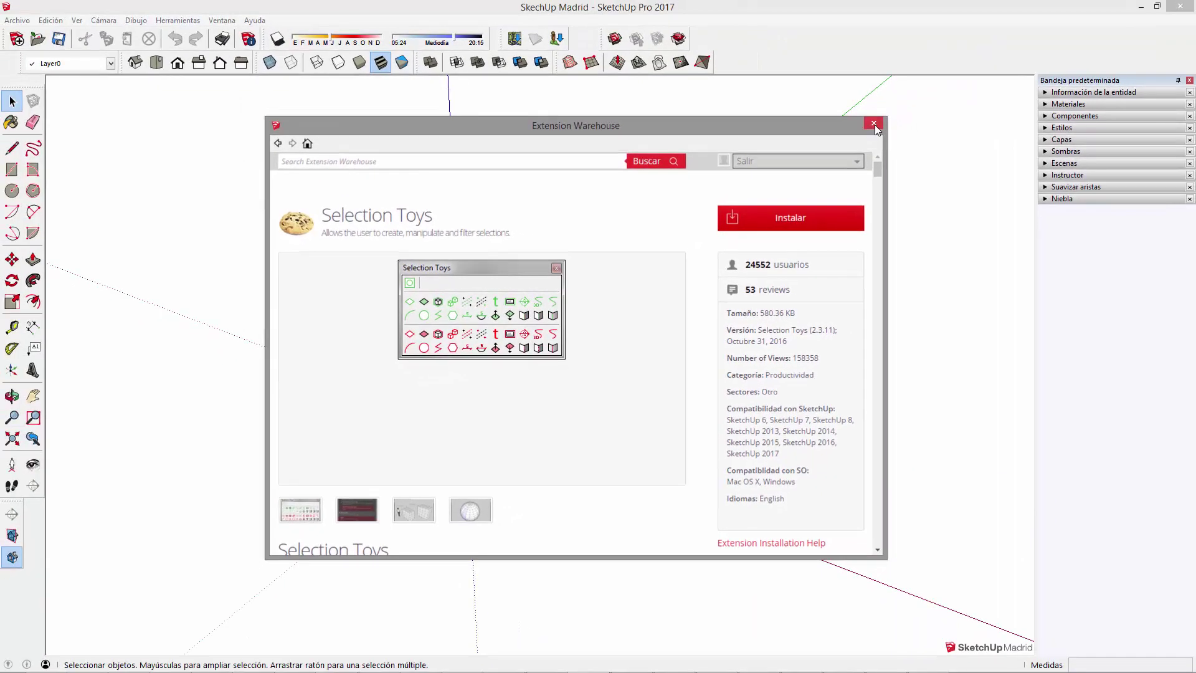
left_click(1087, 24)
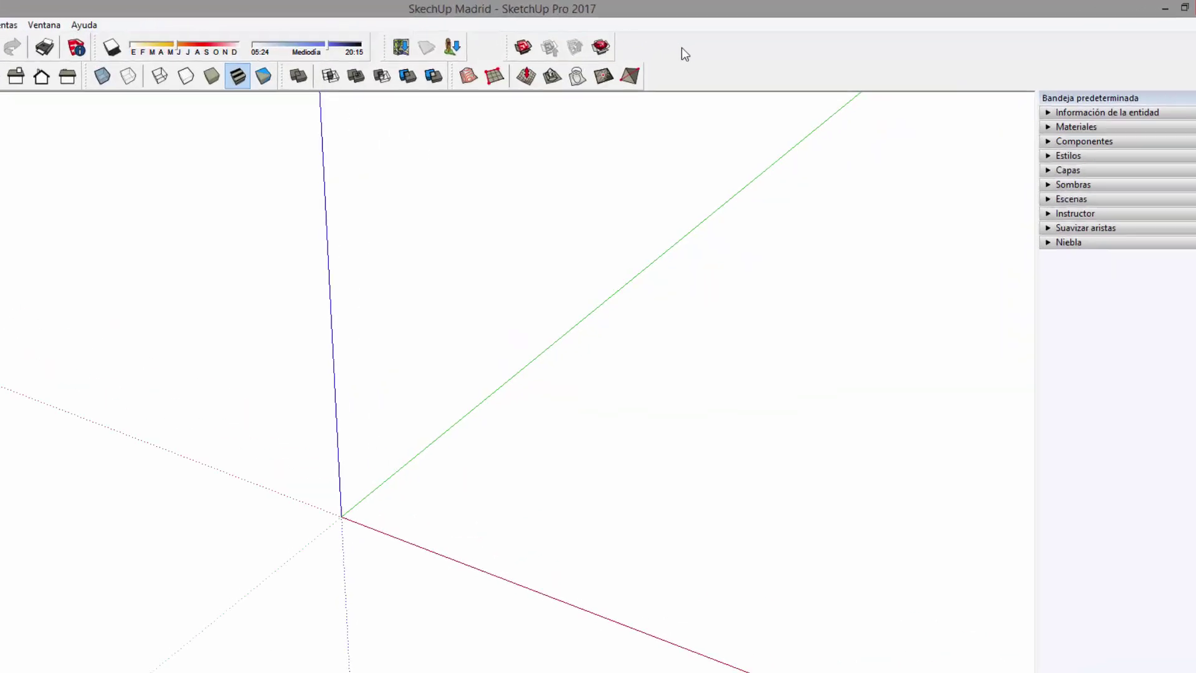
- Show the Selection Toys toolbar floating over the canvas and expand the Herramientas menu
right_click(751, 49)
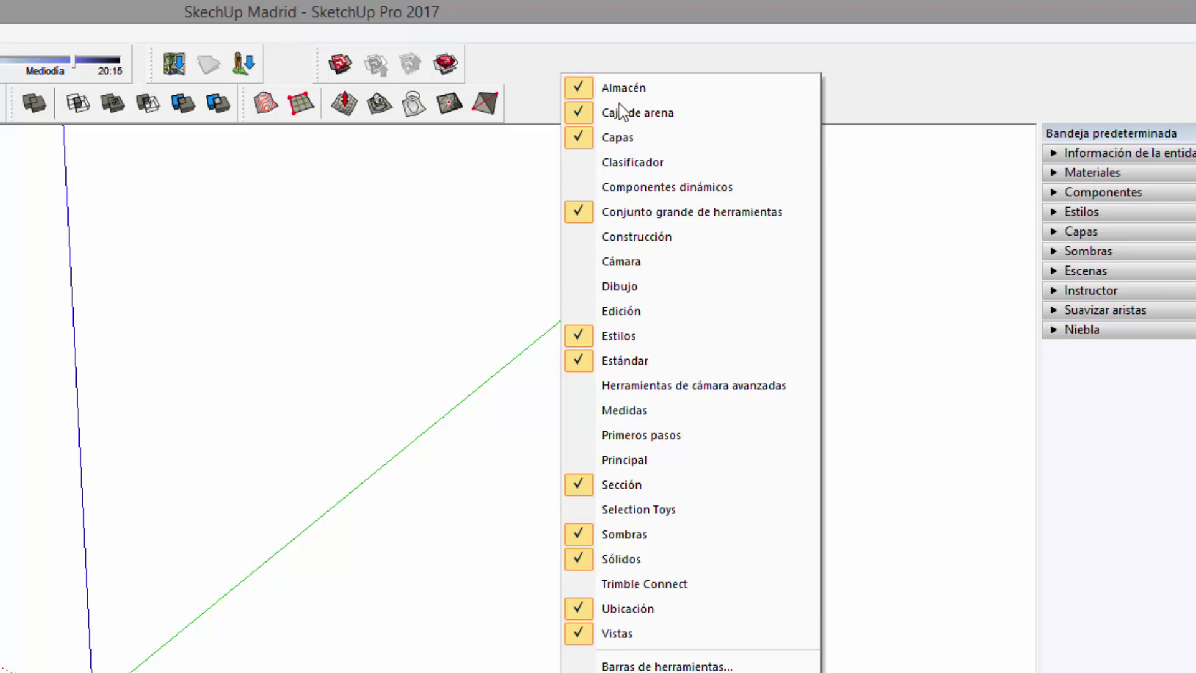
left_click(685, 512)
mouse_move(78, 83)
left_mouse_down()
mouse_move(319, 172)
mouse_move(310, 165)
mouse_move(633, 139)
left_mouse_up()
middle_click_drag(743, 239, 667, 330, "shift")
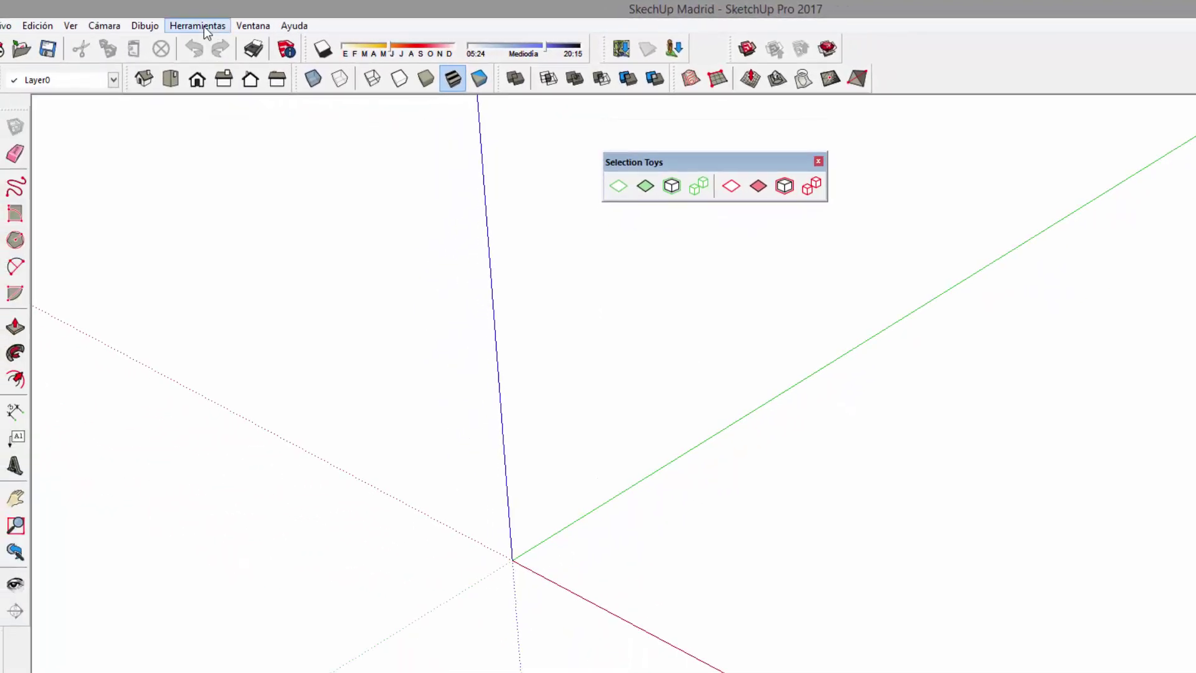
left_click(207, 32)
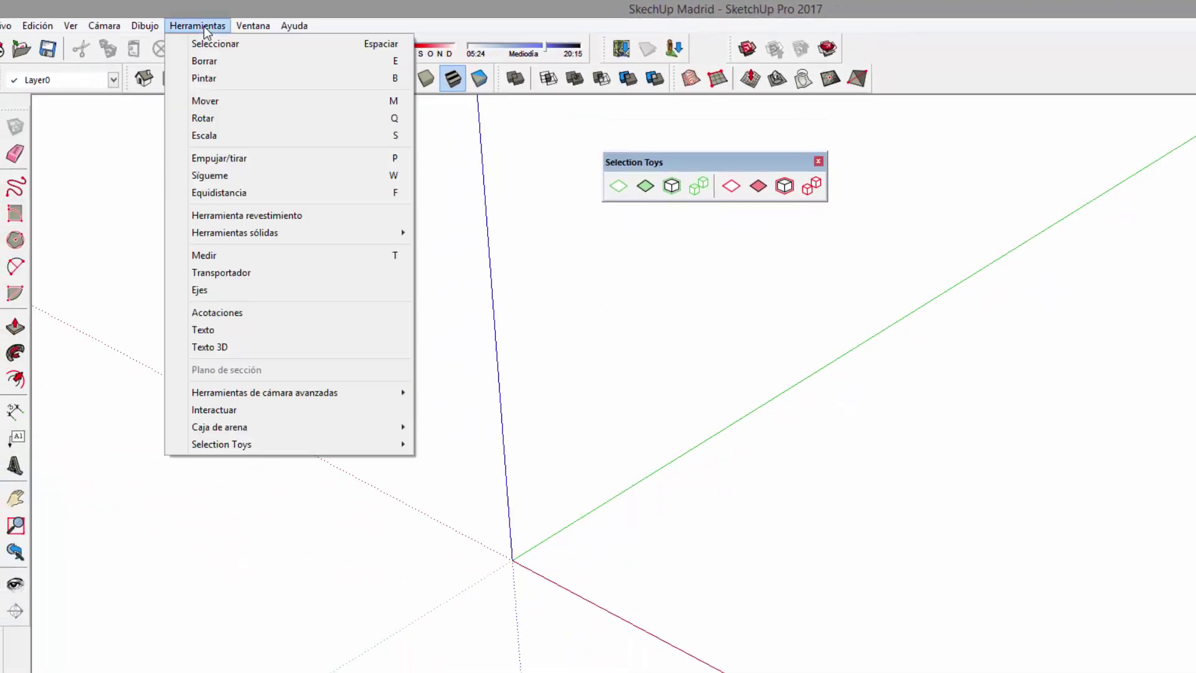
mouse_move(222, 444)
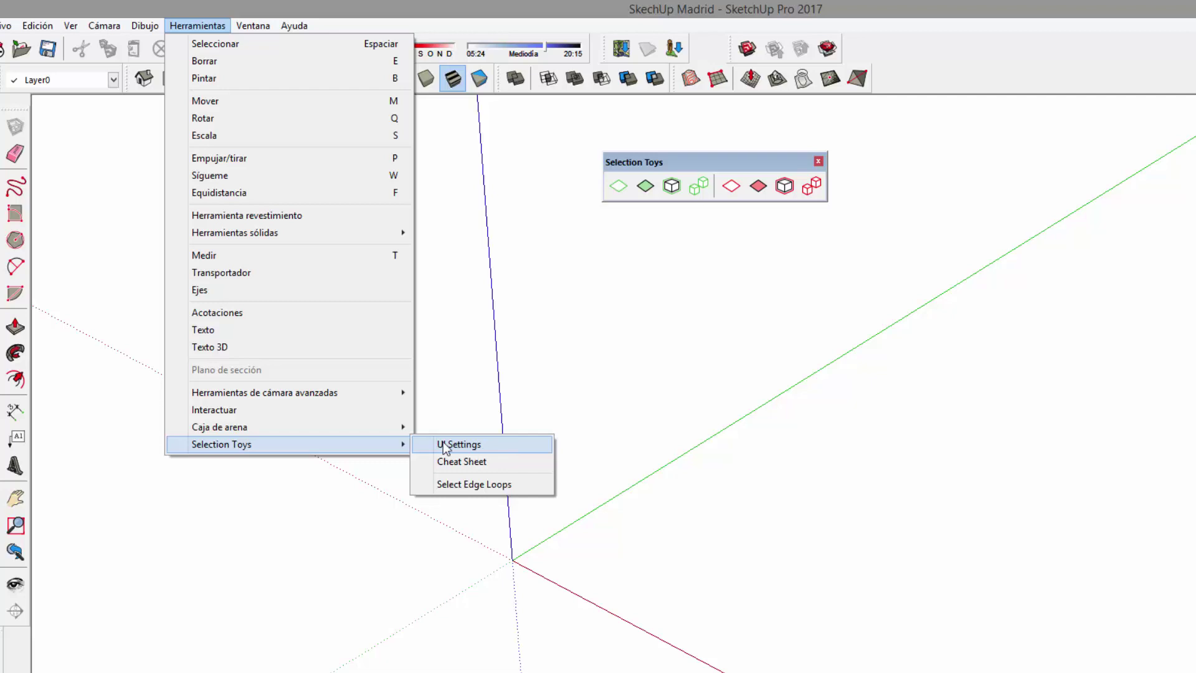
- Bring up Selection Toys UI Settings, move it left, and review the ticked Toolbar options
left_click(479, 443)
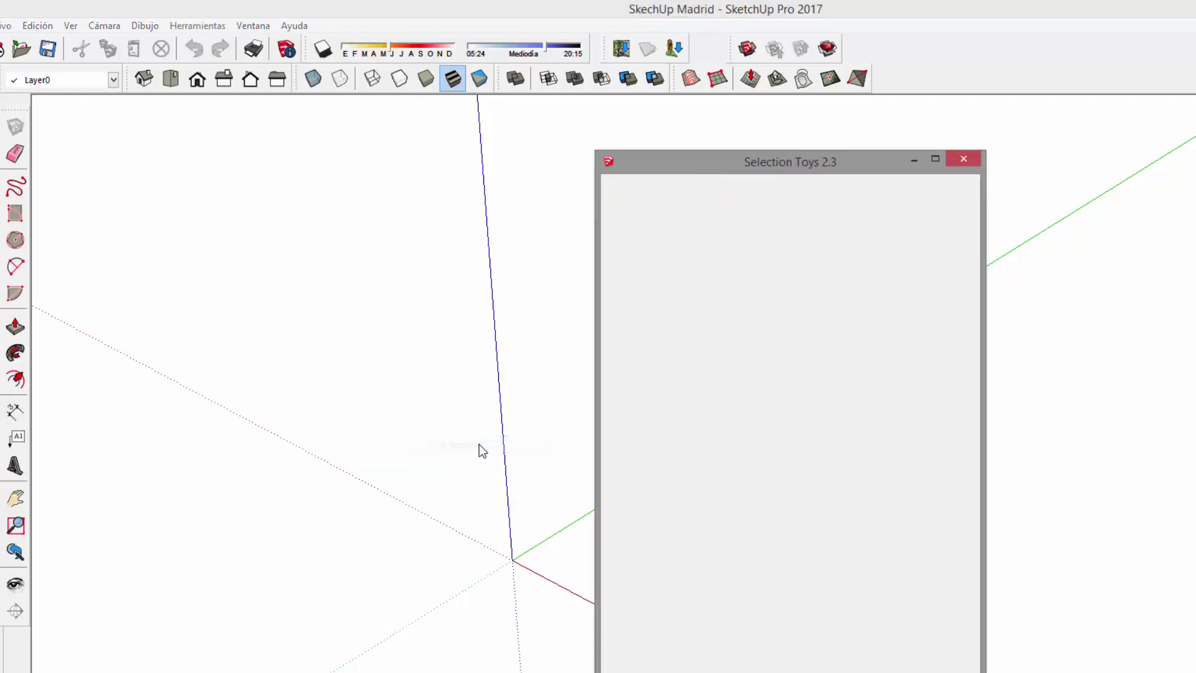
left_click_drag(768, 166, 319, 120)
scroll(525, 402, "down", 5)
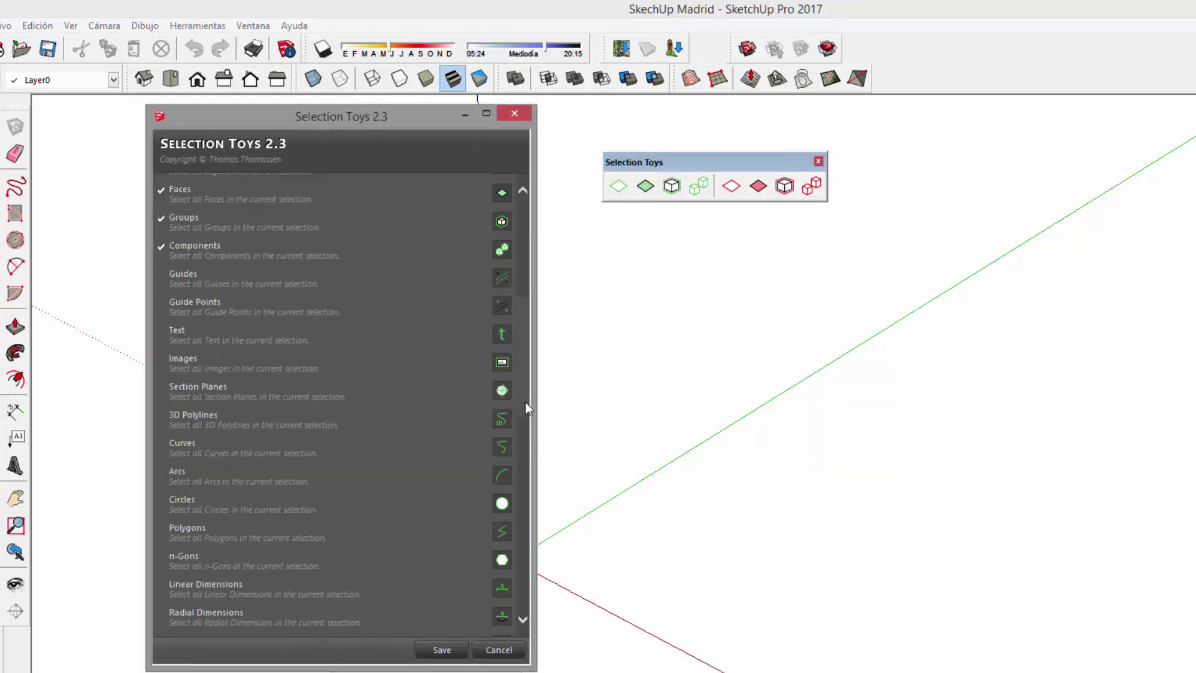
scroll(521, 368, "up", 3)
scroll(523, 331, "up", 2)
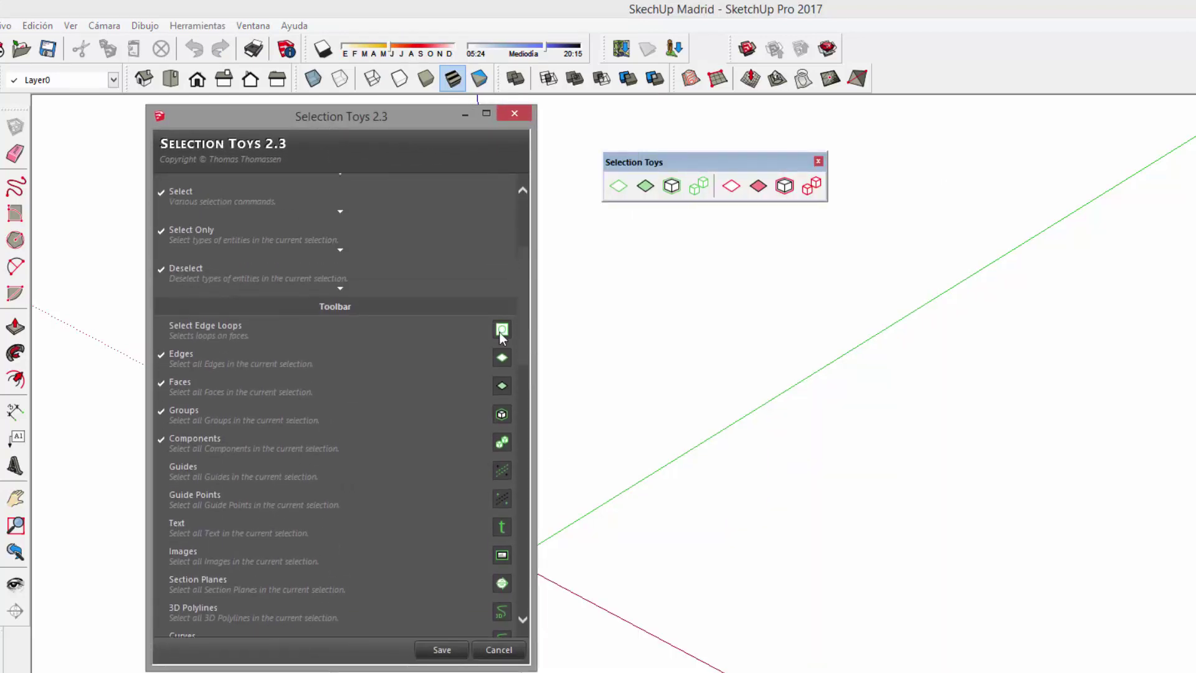
scroll(308, 505, "down", 1)
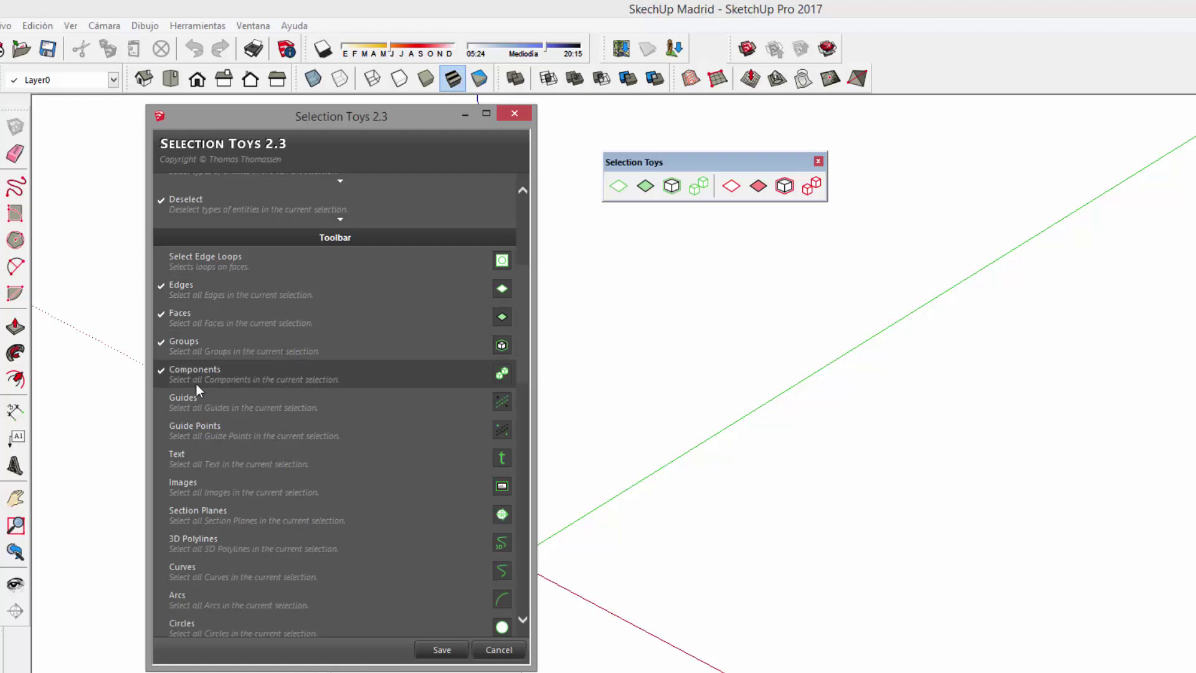
scroll(524, 301, "down", 1)
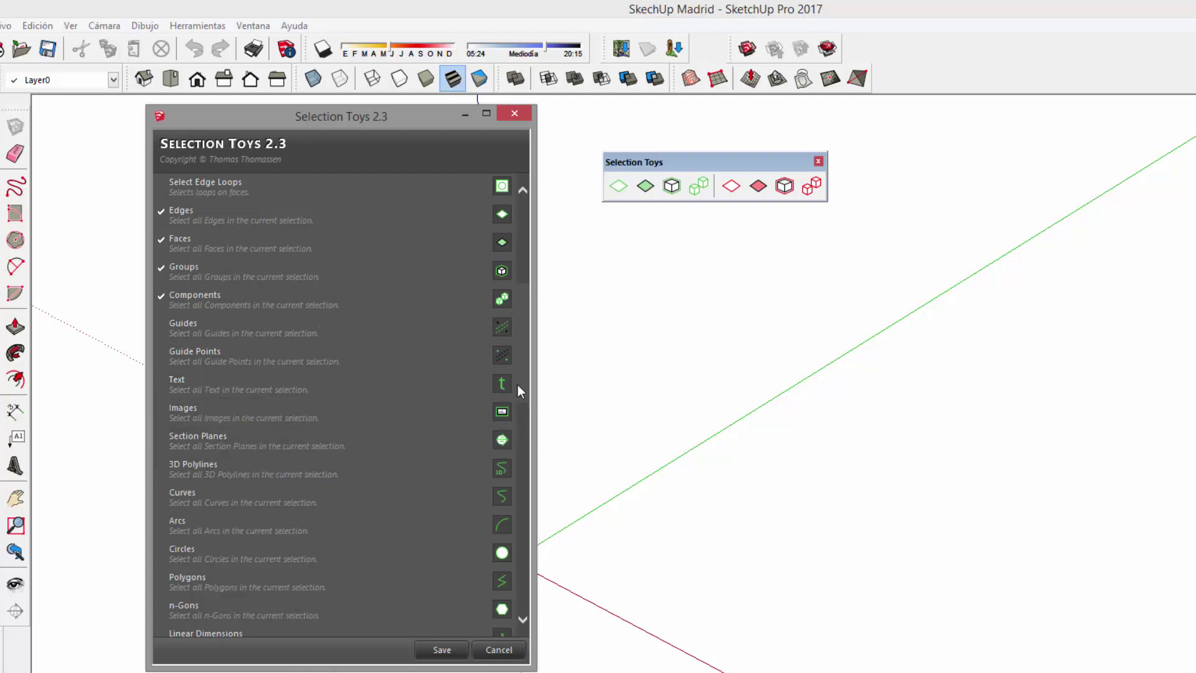
scroll(521, 393, "down", 3)
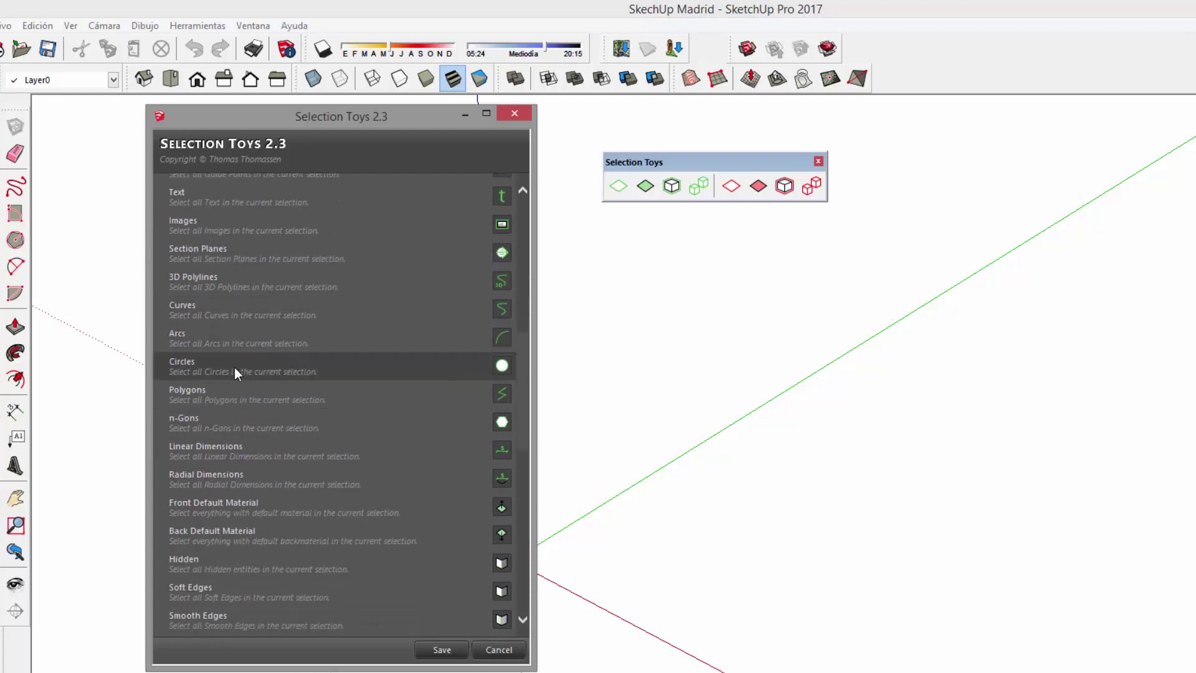
mouse_move(525, 359)
left_mouse_down()
mouse_move(528, 426)
mouse_move(528, 411)
left_mouse_up()
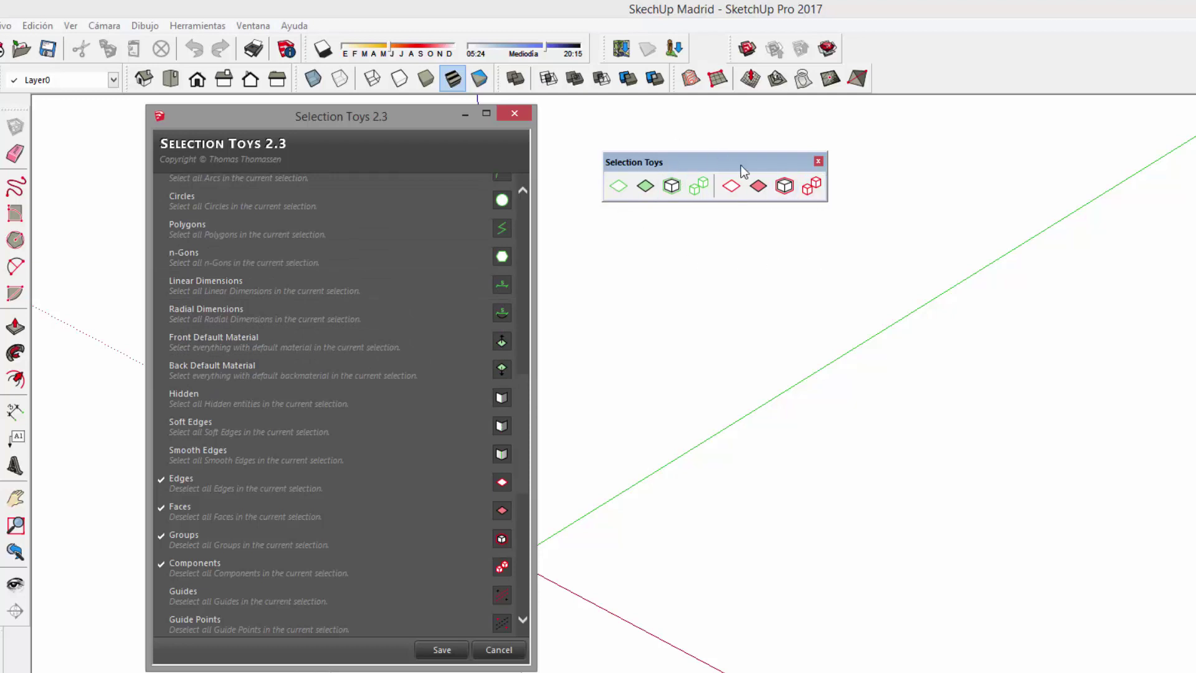
left_click_drag(748, 161, 777, 155)
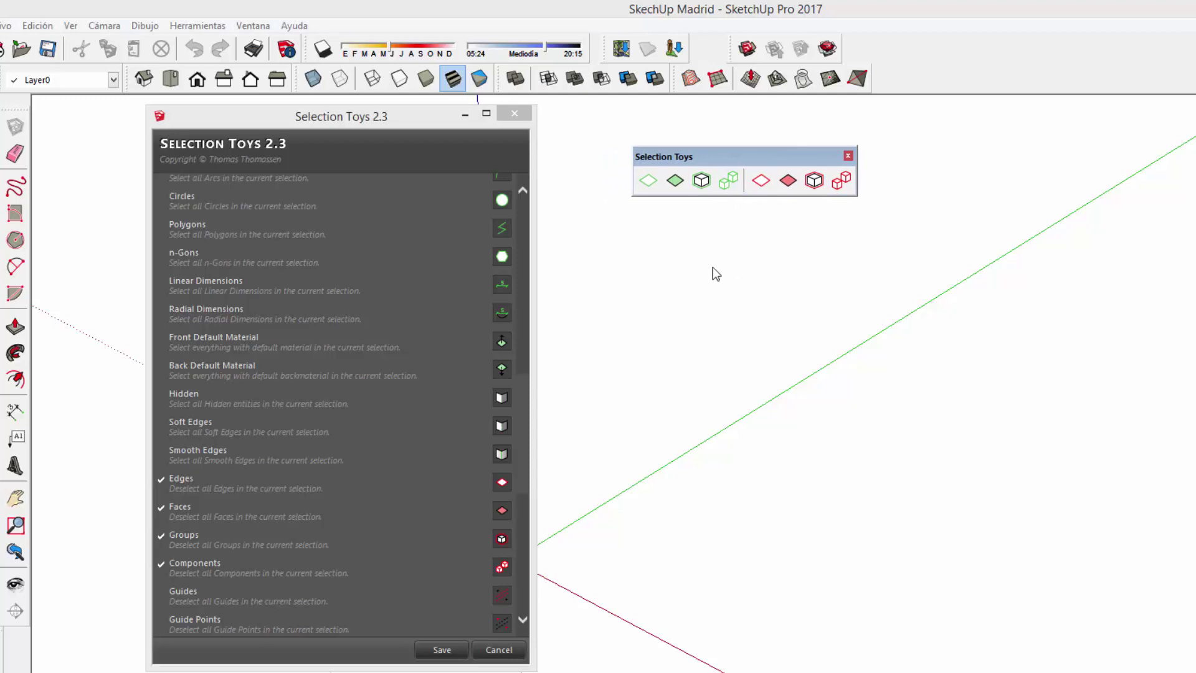
left_click_drag(775, 156, 762, 166)
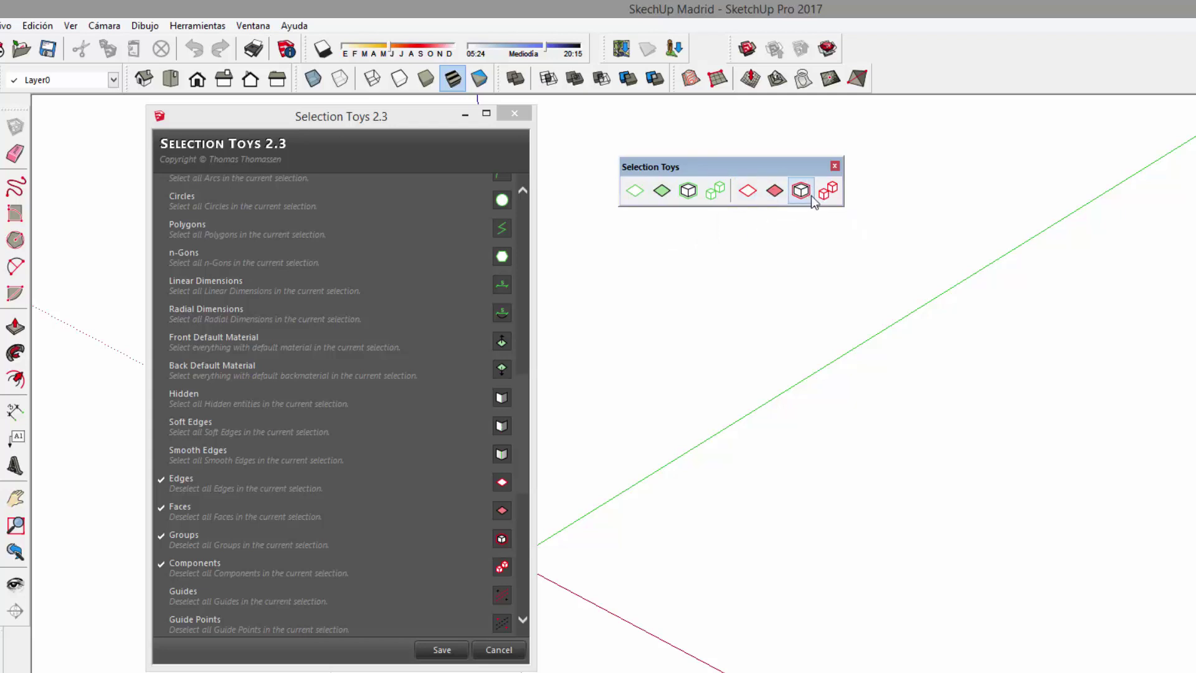
left_click(752, 201)
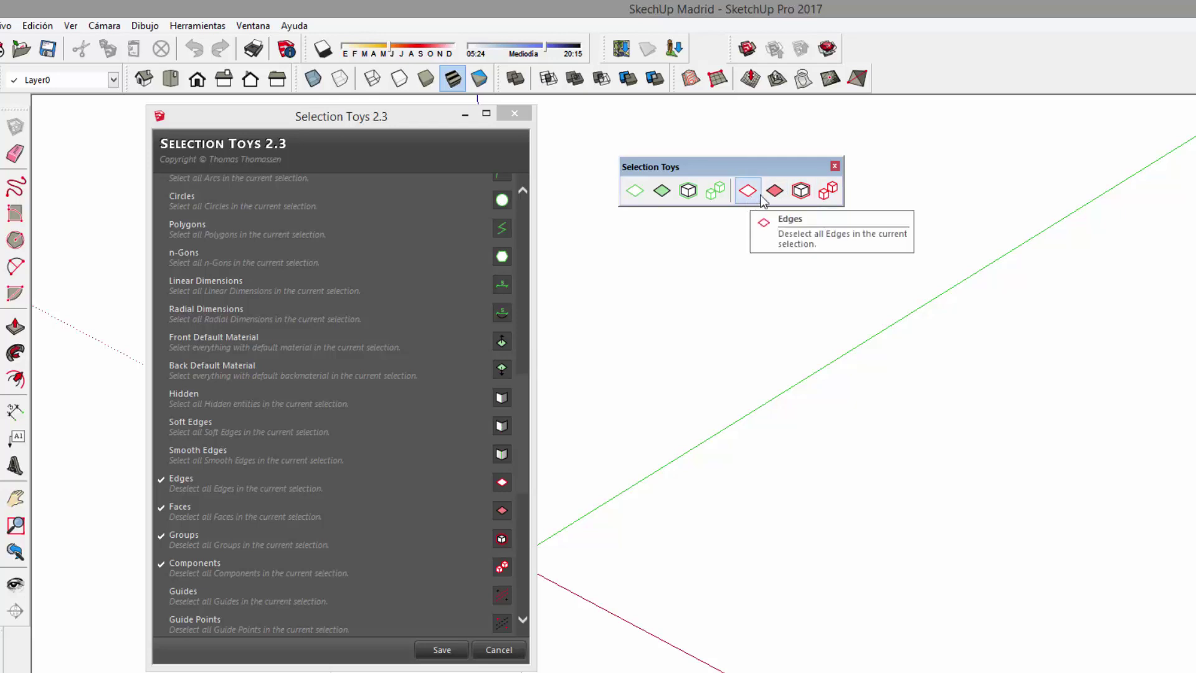
left_click(778, 199)
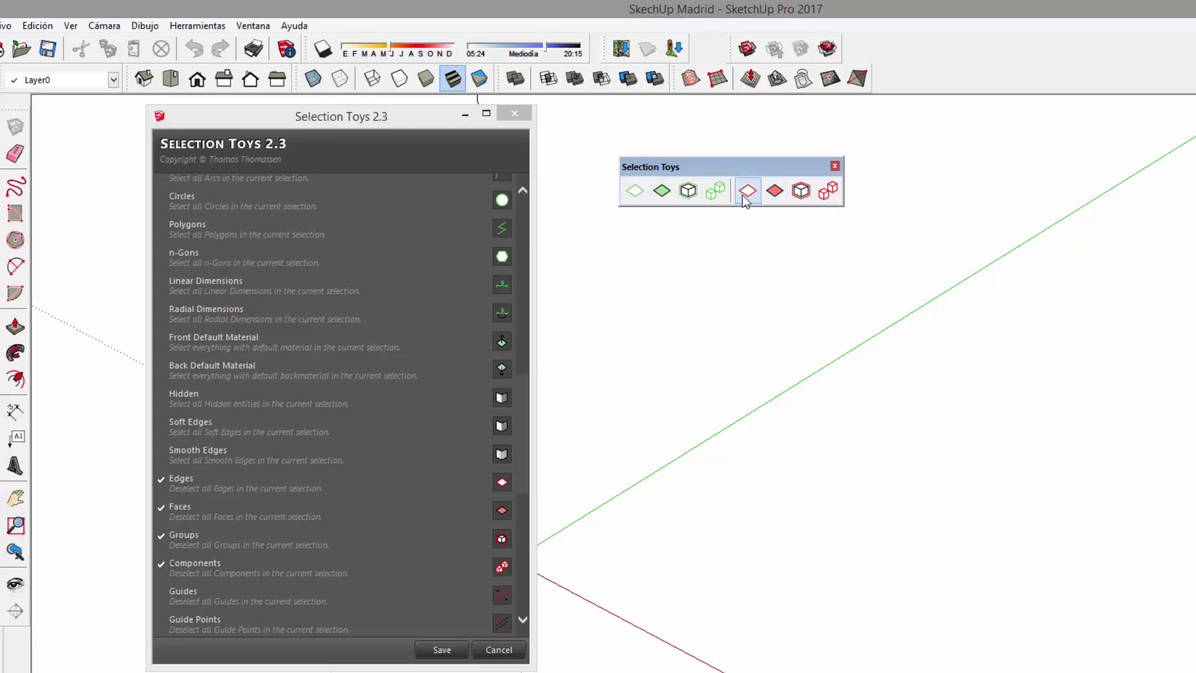
left_click_drag(518, 409, 533, 294)
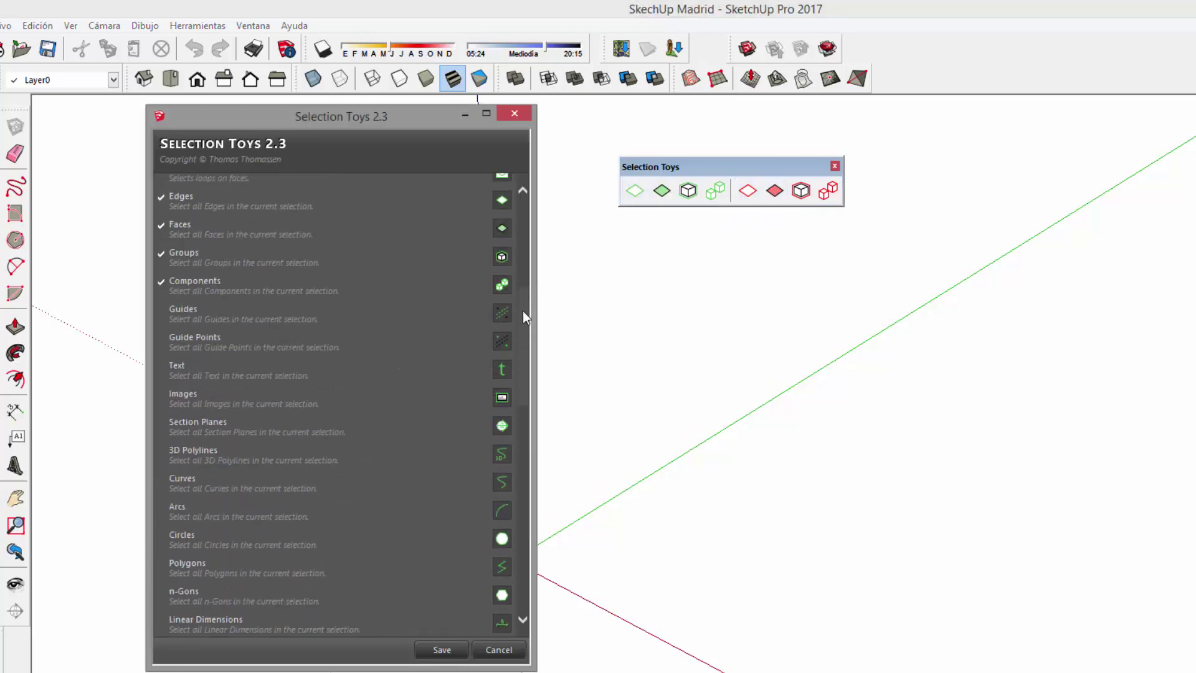
scroll(337, 349, "down", 1)
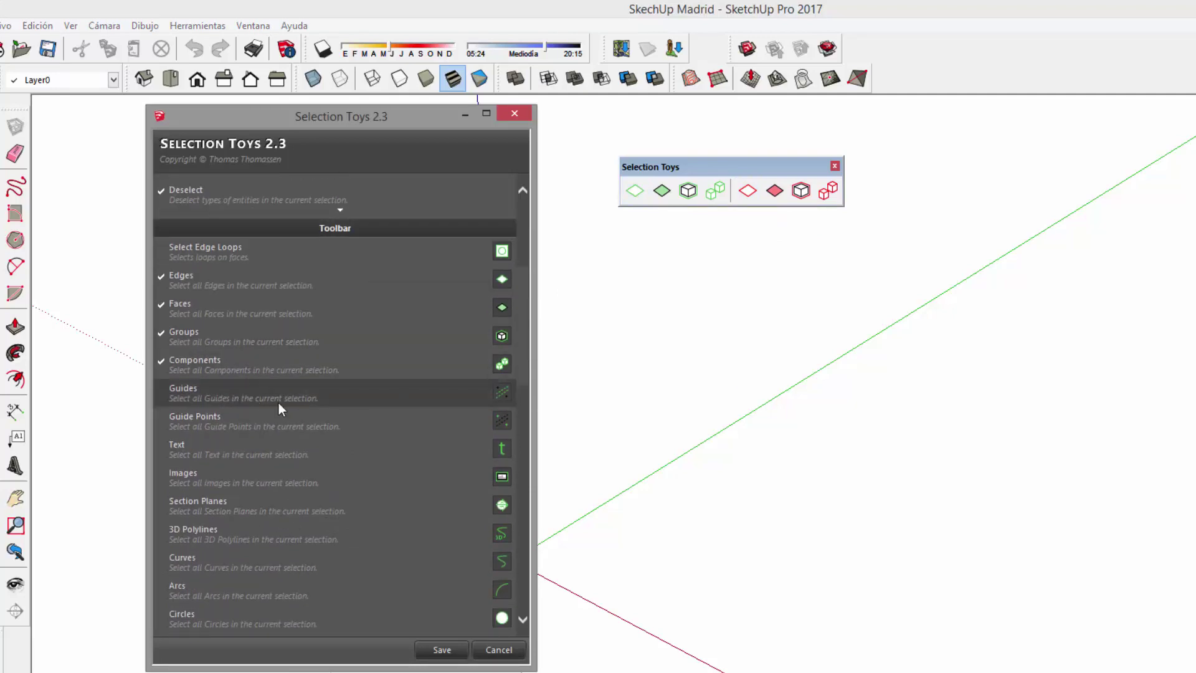
scroll(520, 319, "down", 1)
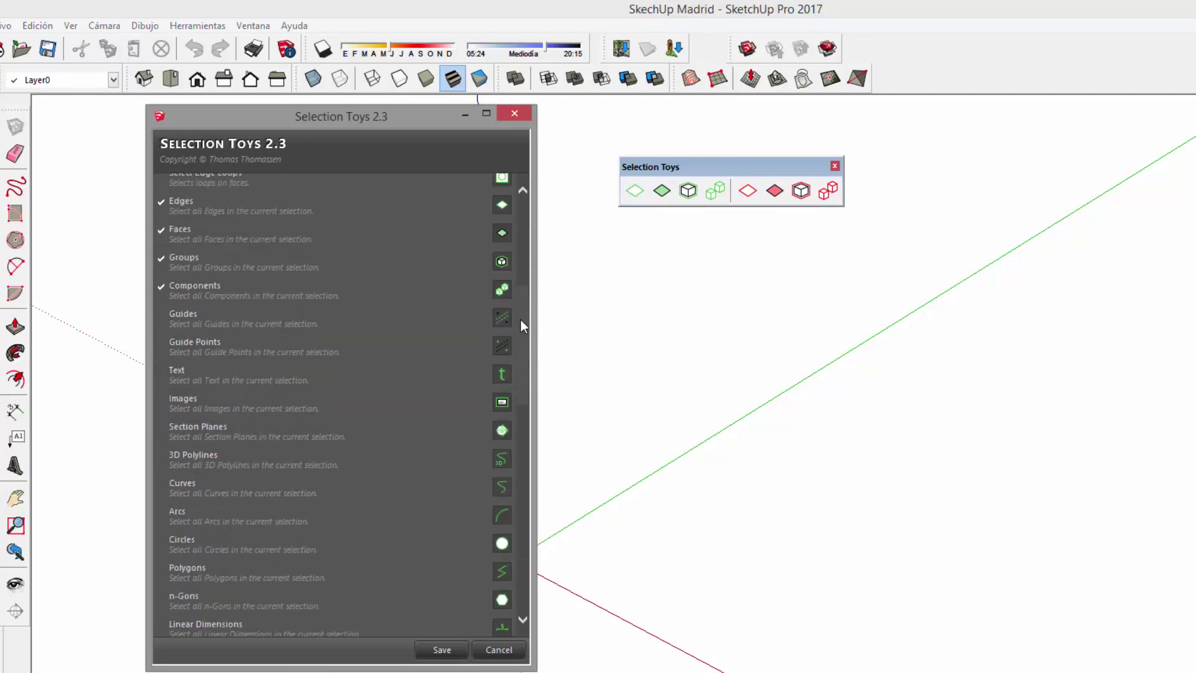
left_click_drag(521, 357, 525, 537)
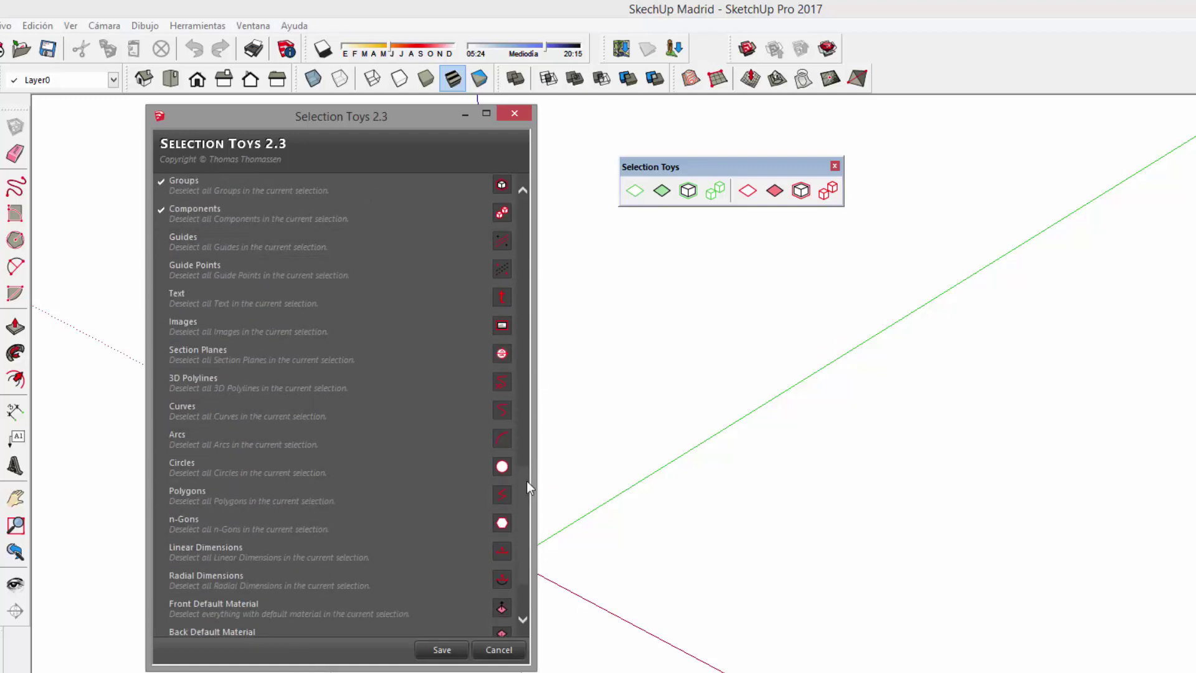
mouse_move(521, 514)
left_mouse_down()
mouse_move(526, 558)
mouse_move(524, 293)
mouse_move(537, 395)
mouse_move(521, 561)
mouse_move(518, 248)
mouse_move(521, 275)
left_mouse_up()
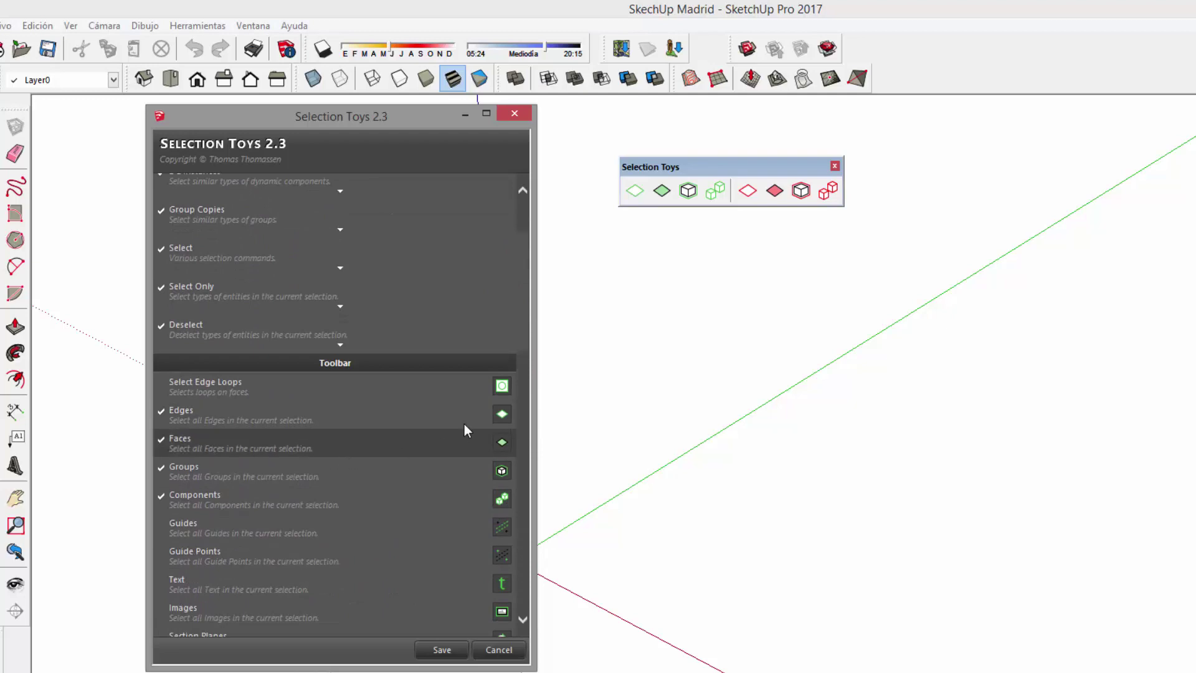
mouse_move(528, 343)
left_mouse_down()
mouse_move(514, 573)
mouse_move(527, 446)
left_mouse_up()
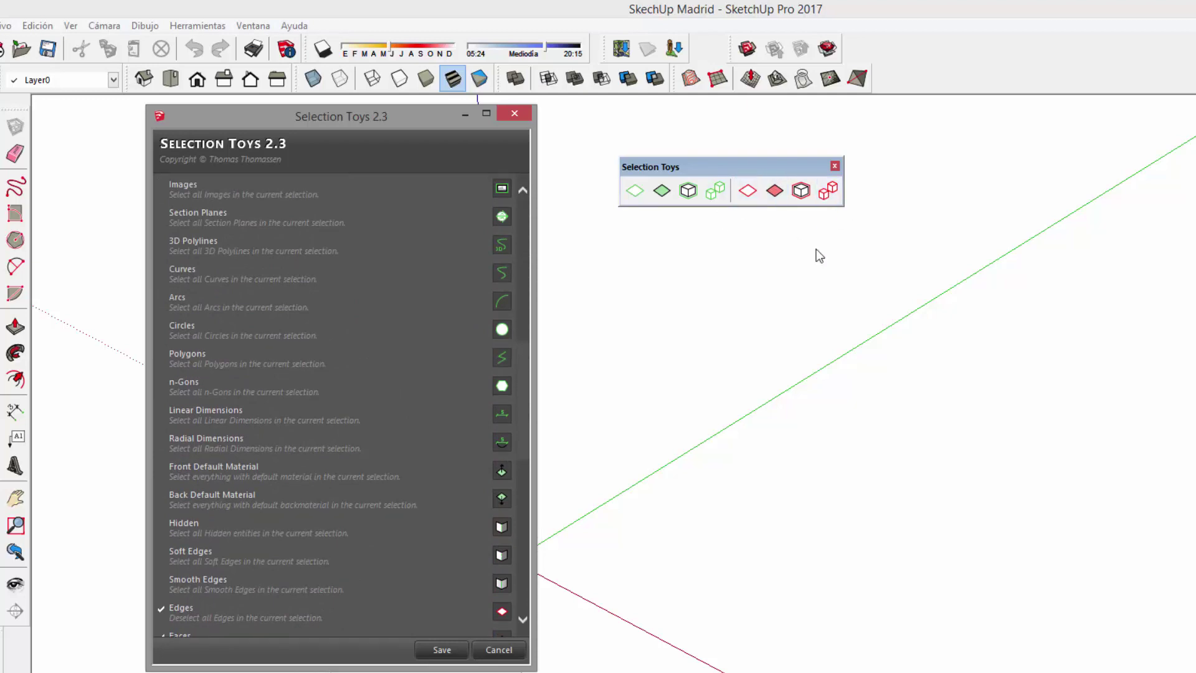
left_click(847, 548)
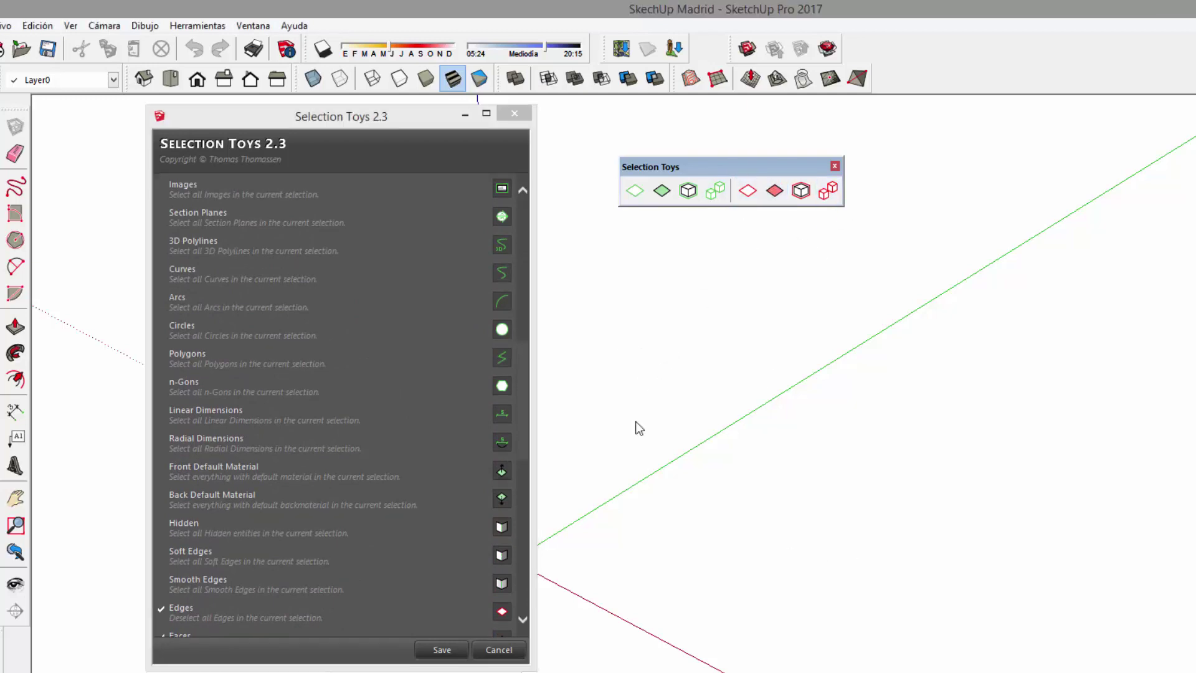
mouse_move(531, 459)
left_mouse_down()
mouse_move(521, 267)
mouse_move(532, 354)
mouse_move(526, 318)
left_mouse_up()
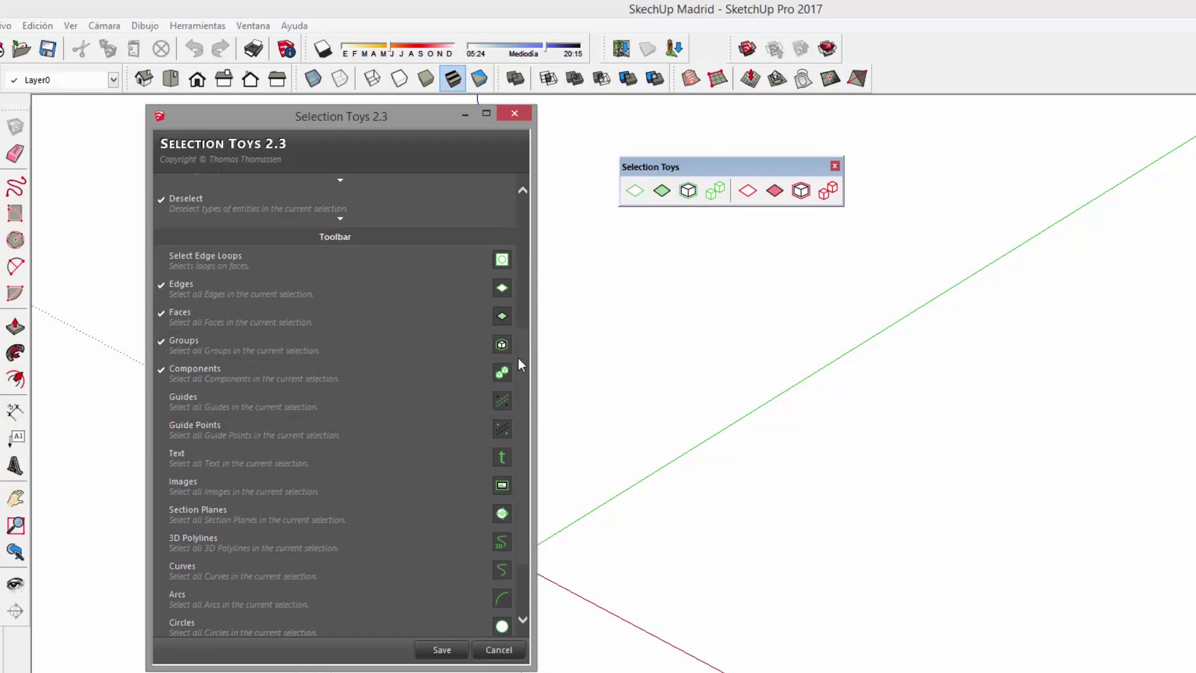
left_click_drag(523, 353, 529, 398)
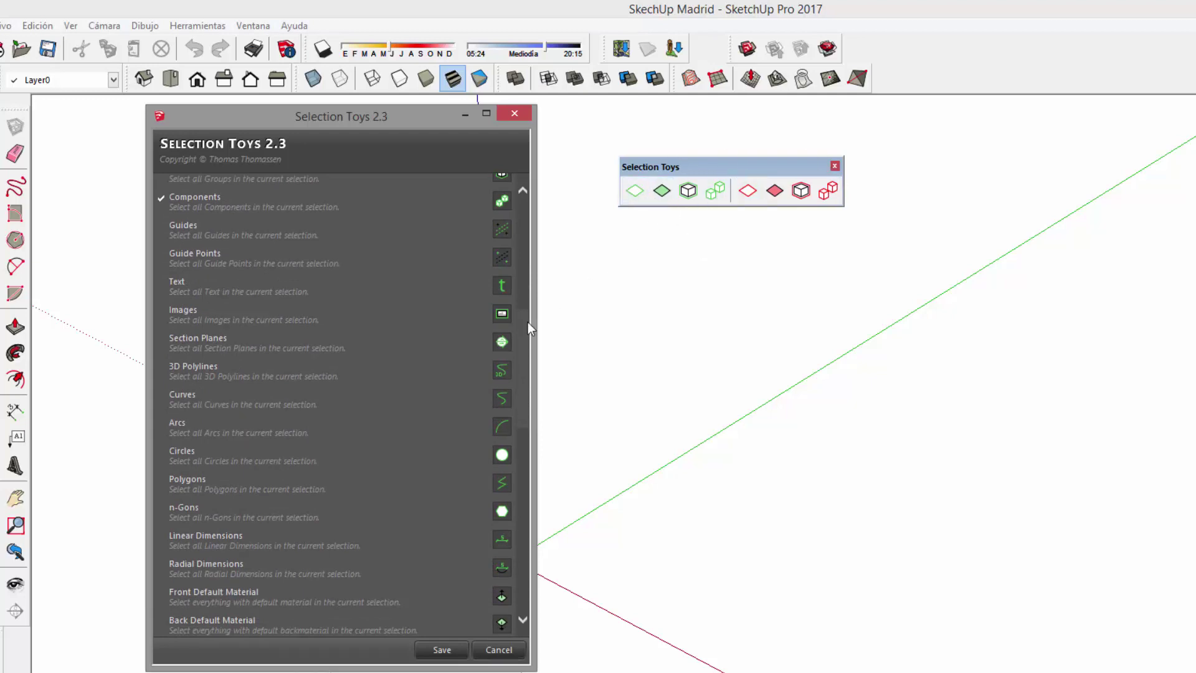
left_click_drag(523, 331, 525, 368)
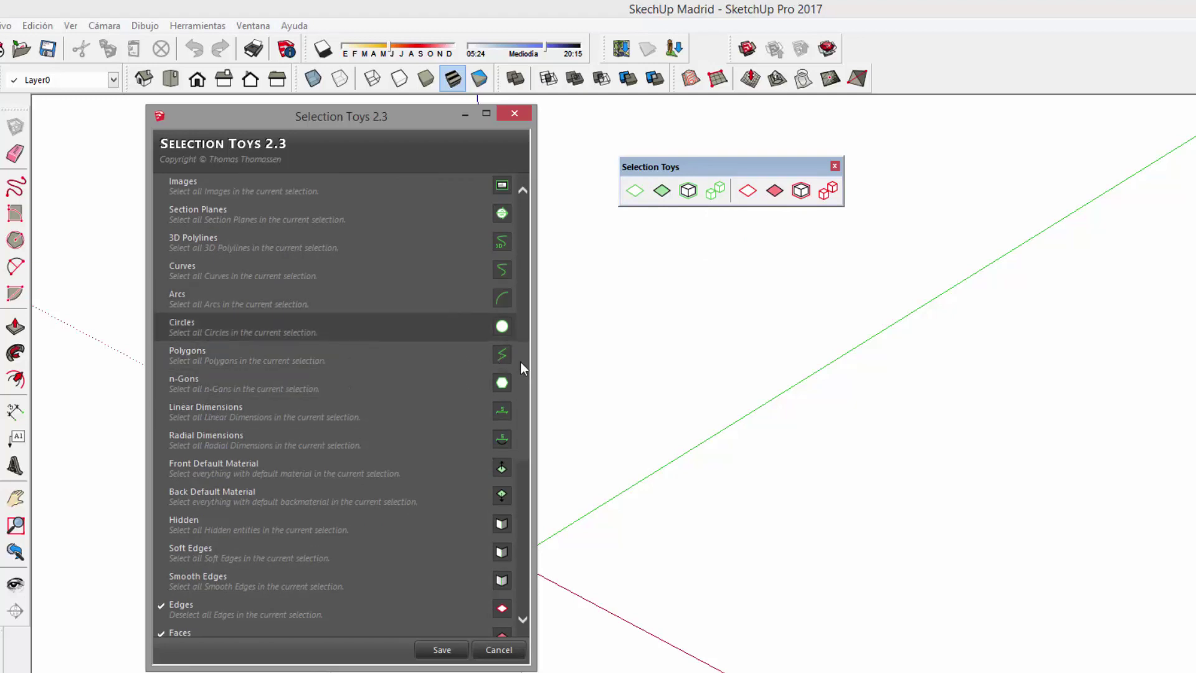
- Tick the Text row in the Toolbar section of the Selection Toys dialog
scroll(521, 371, "down", 1)
scroll(522, 360, "up", 3)
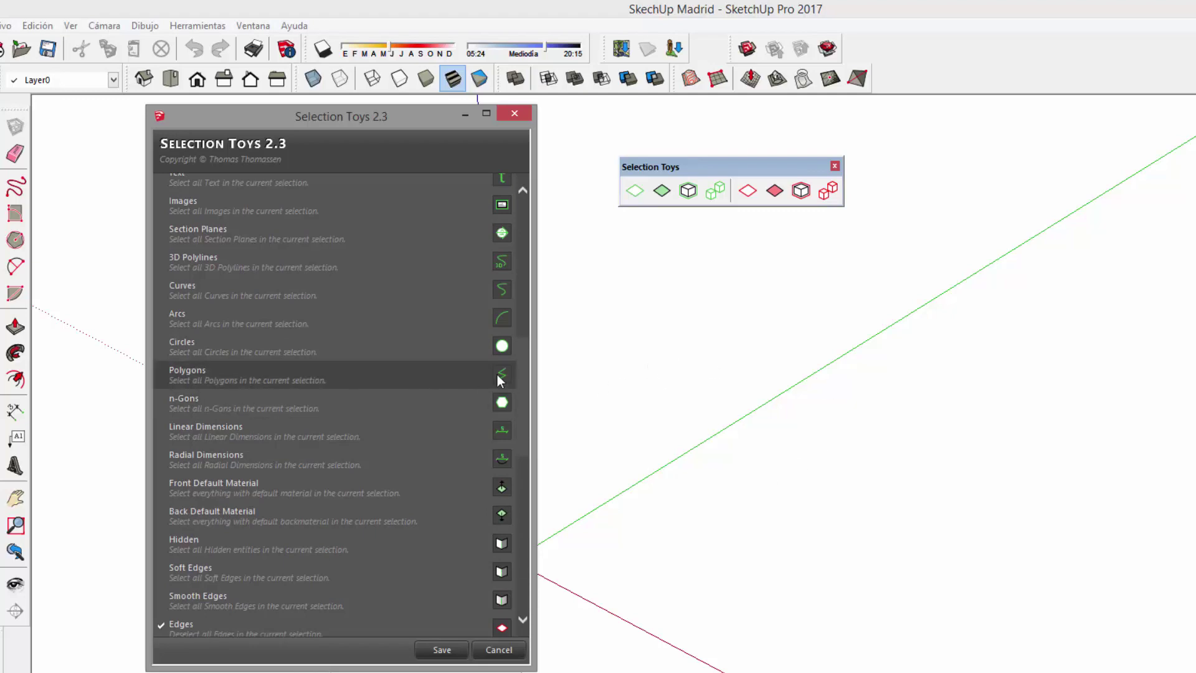
scroll(525, 405, "down", 3)
scroll(525, 428, "down", 4)
scroll(522, 476, "down", 2)
scroll(520, 506, "down", 3)
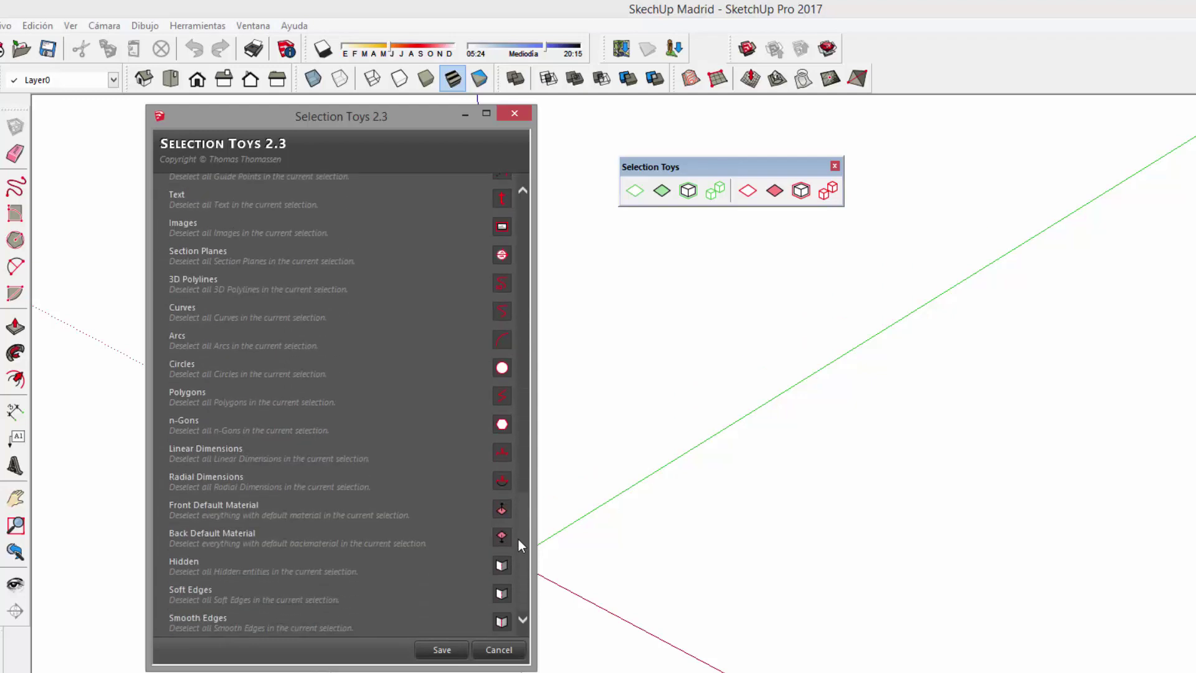
scroll(517, 529, "up", 15)
scroll(522, 423, "down", 2)
scroll(528, 336, "up", 2)
scroll(529, 317, "up", 2)
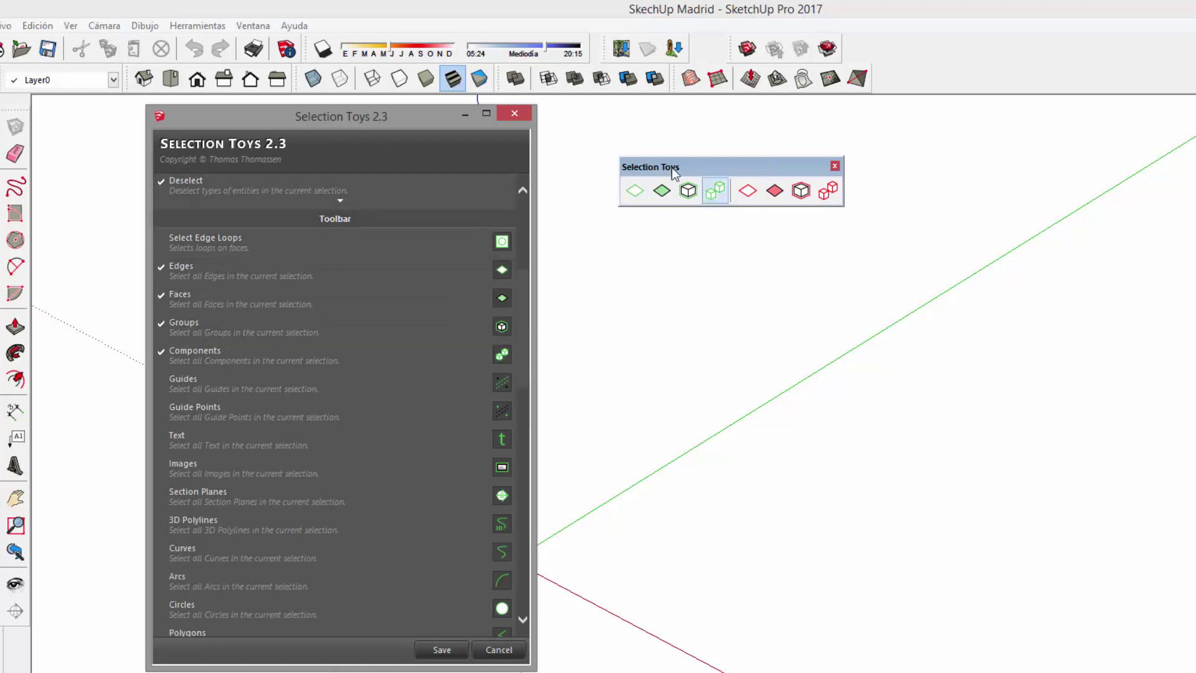
scroll(447, 487, "up", 1)
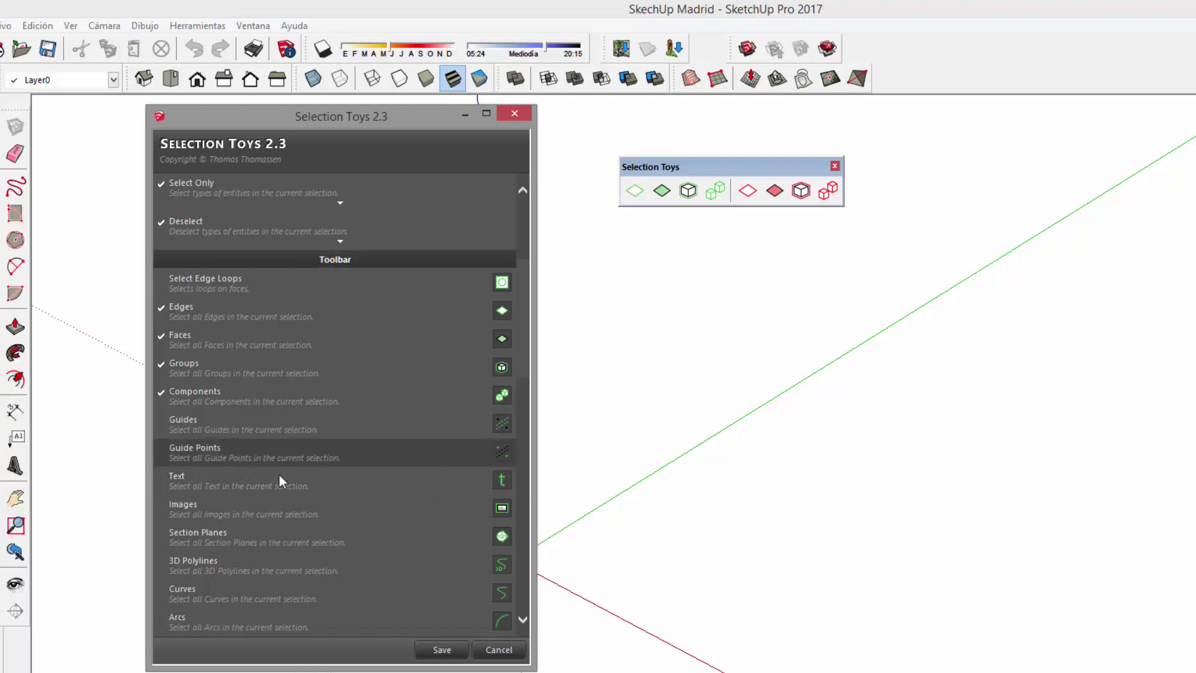
left_click(224, 481)
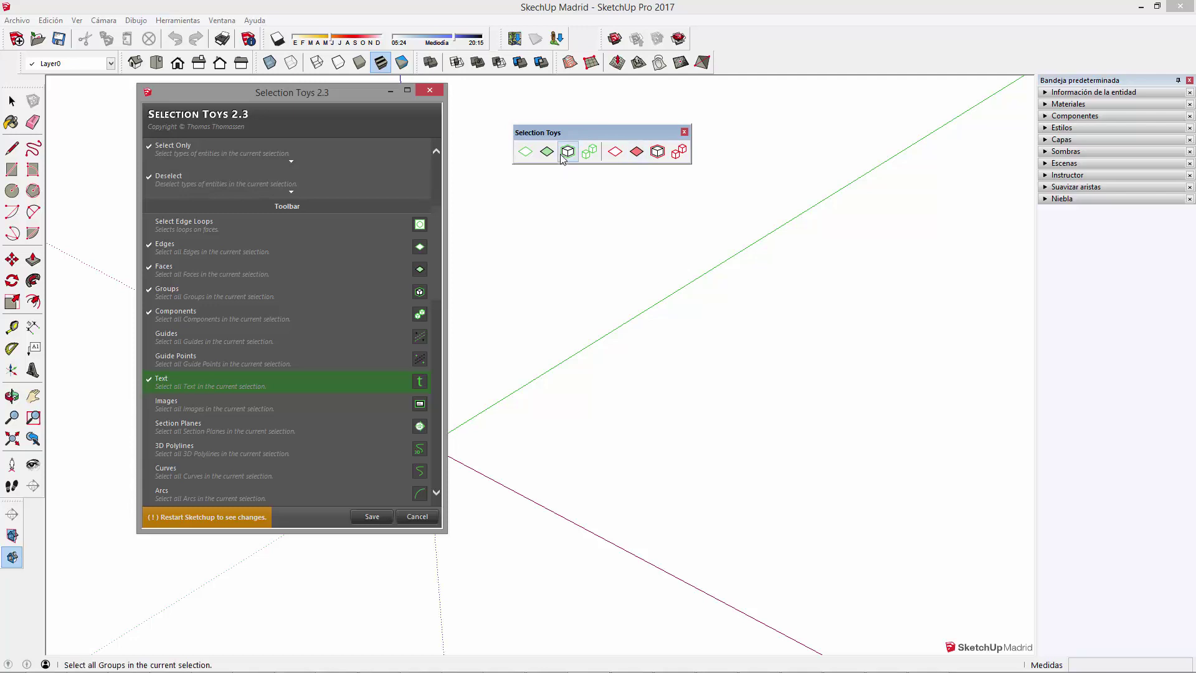
- Save the Selection Toys settings so the toolbar gains a Text button
left_click_drag(581, 136, 578, 141)
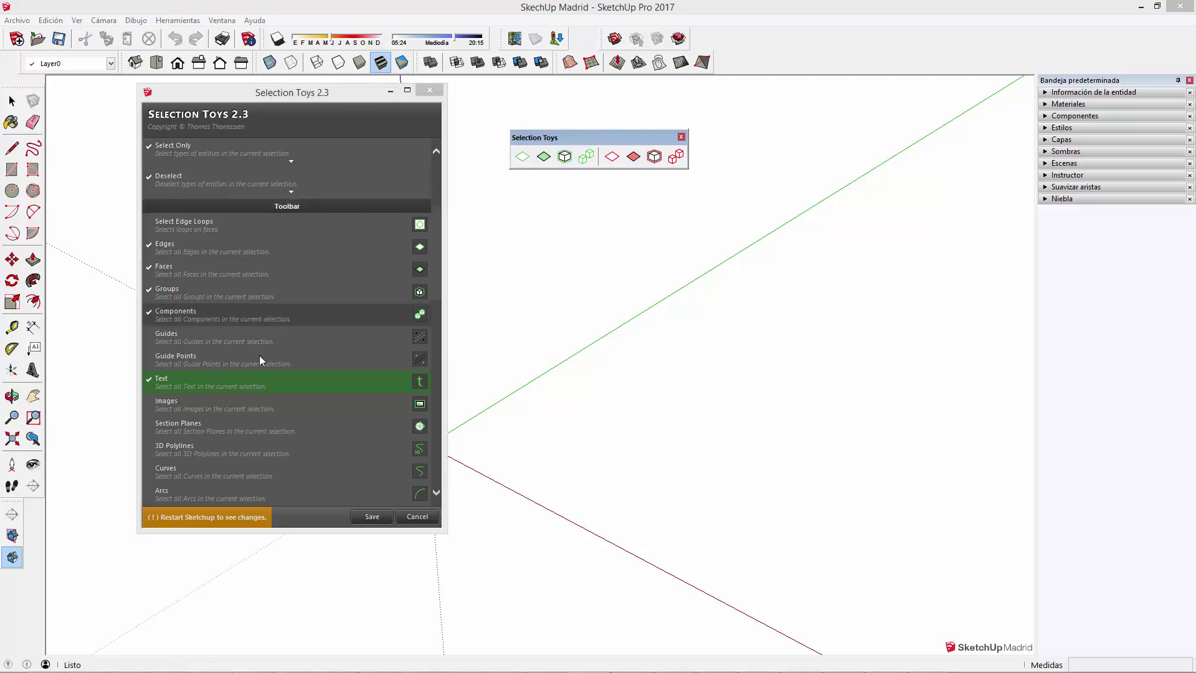
left_click(378, 516)
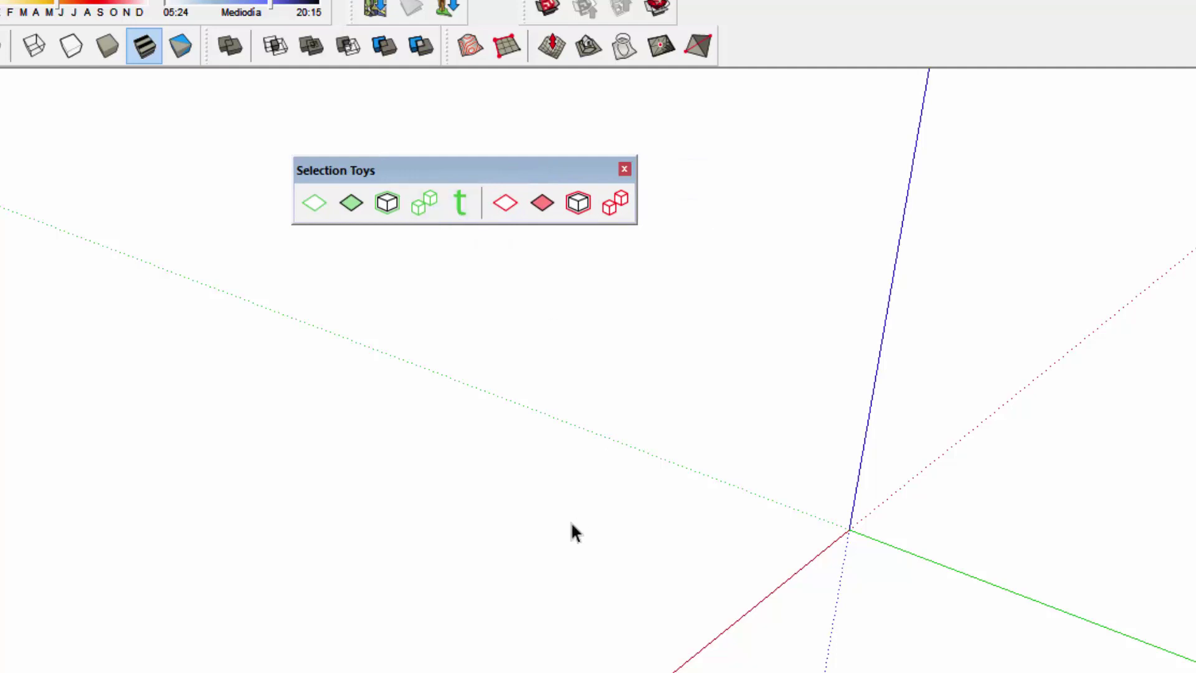
- Draw a ground rectangle and push/pull it up into a box
mouse_move(768, 531)
middle_mouse_down()
mouse_move(542, 514)
mouse_move(701, 378)
middle_mouse_up()
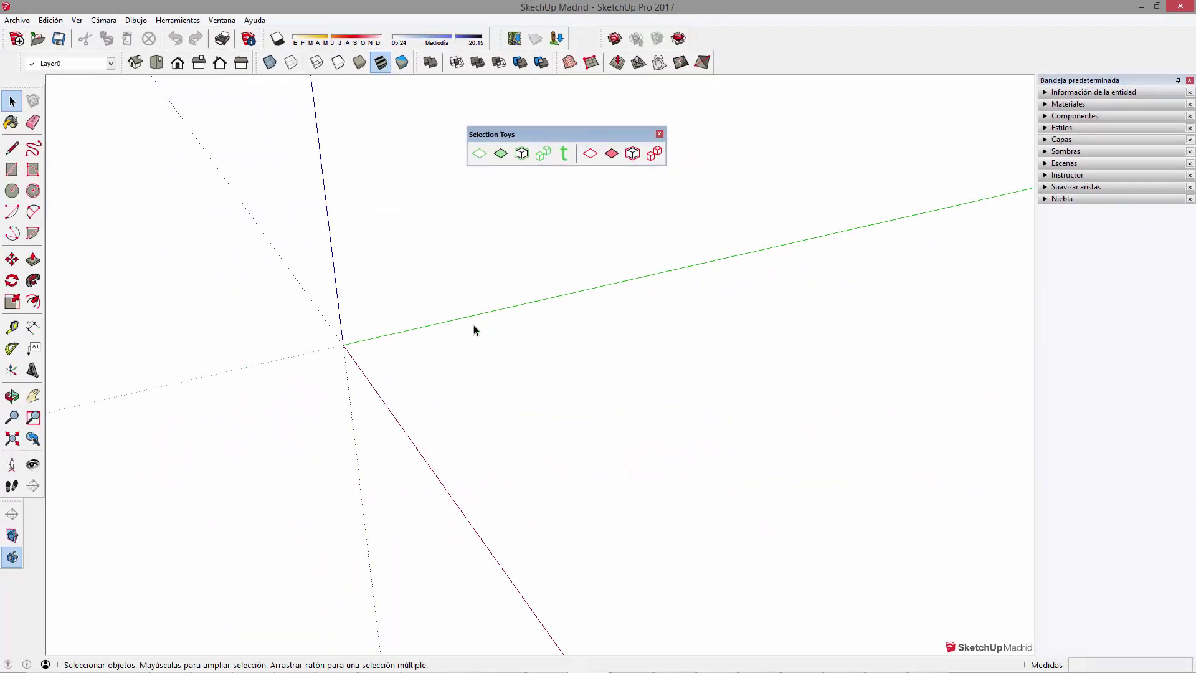
key("r")
left_click(439, 368)
left_click(604, 400)
key("p")
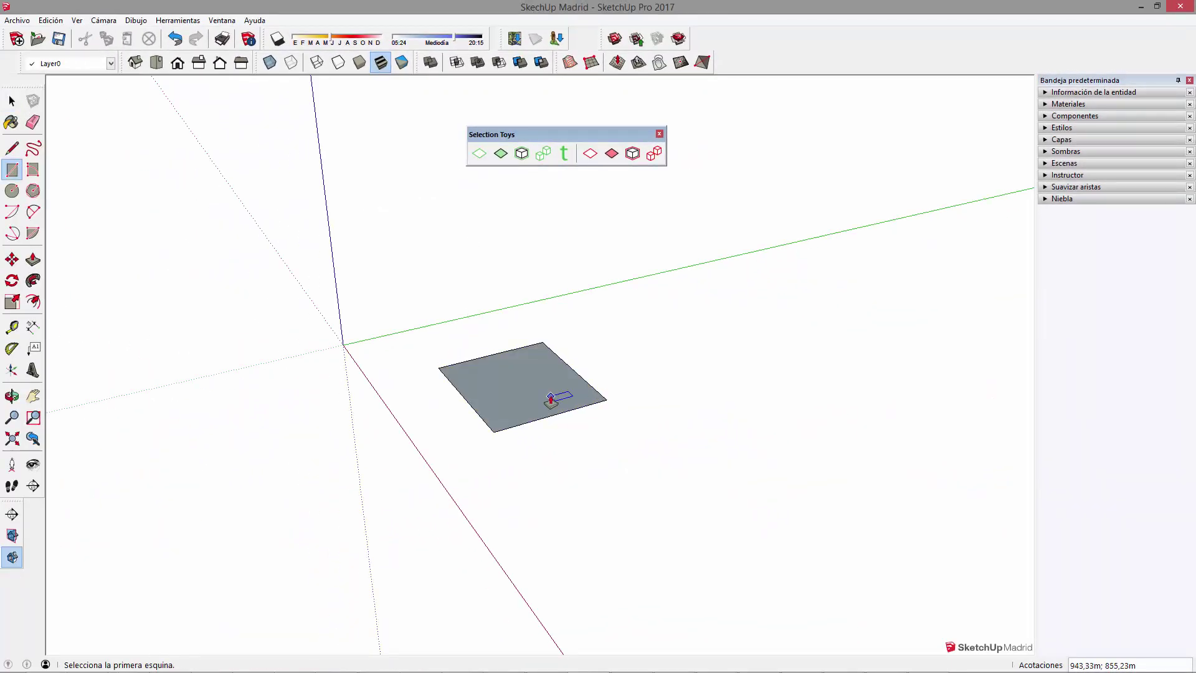
left_click_drag(554, 397, 535, 264)
key("space")
left_click(536, 264)
- Rotate the box's top face to twist it, triangulating the sides
key("q")
left_click(510, 282)
left_click(596, 286)
key("Escape")
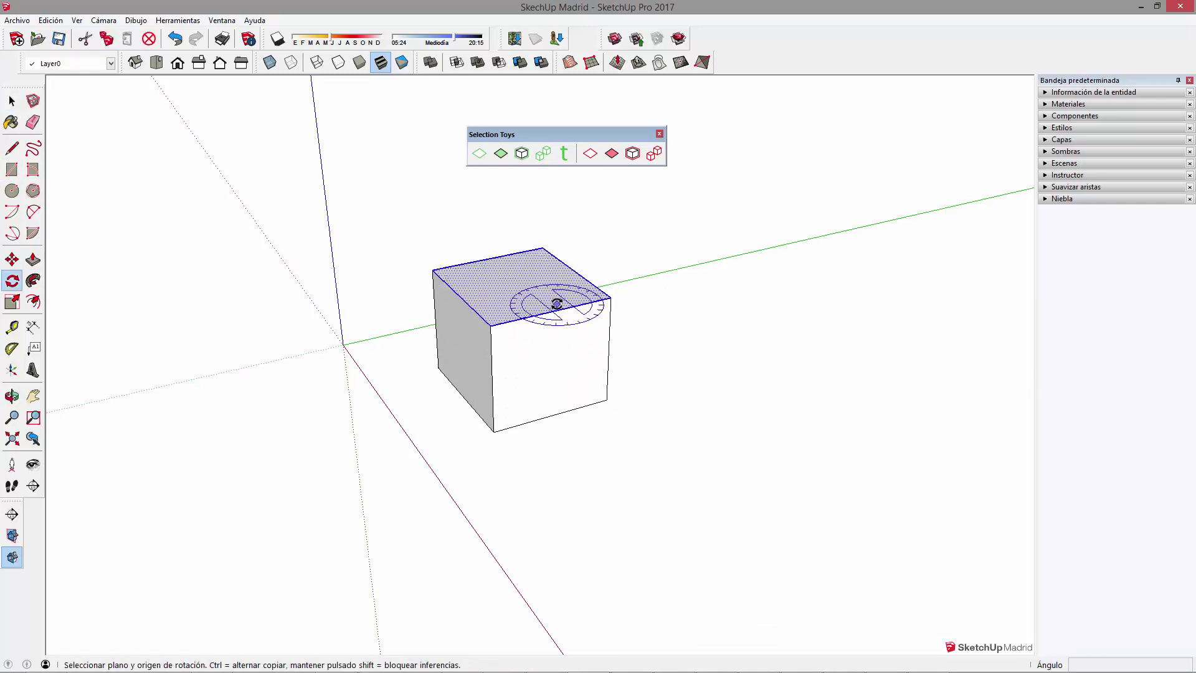
left_click(514, 278)
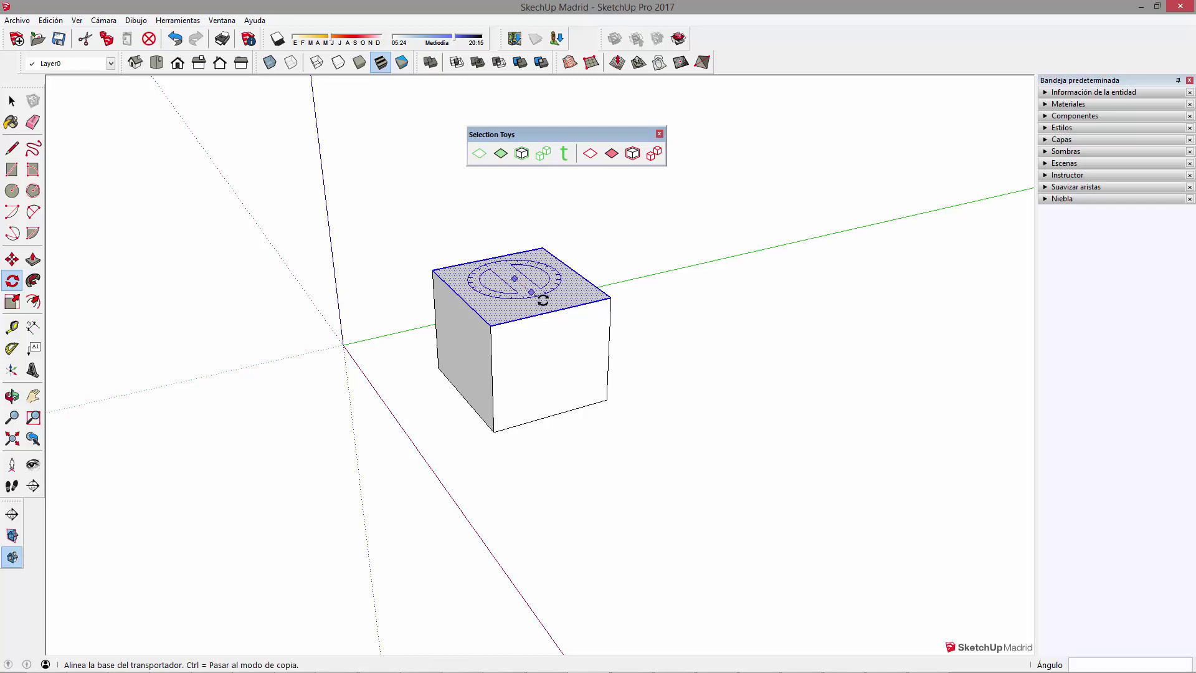
left_click(673, 336)
key("space")
left_click(659, 395)
- Select the twisted cube's top and diagonal edges, leaving the triangular face unselected
middle_click_drag(659, 395, 594, 393)
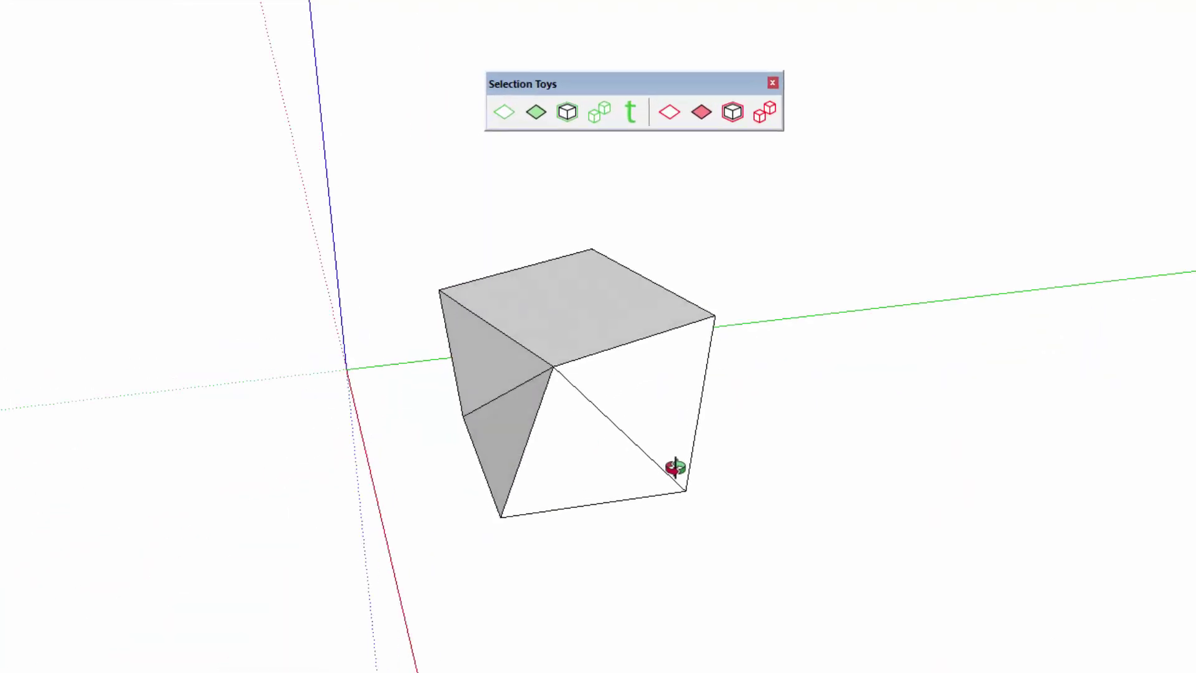
middle_click_drag(675, 467, 780, 504)
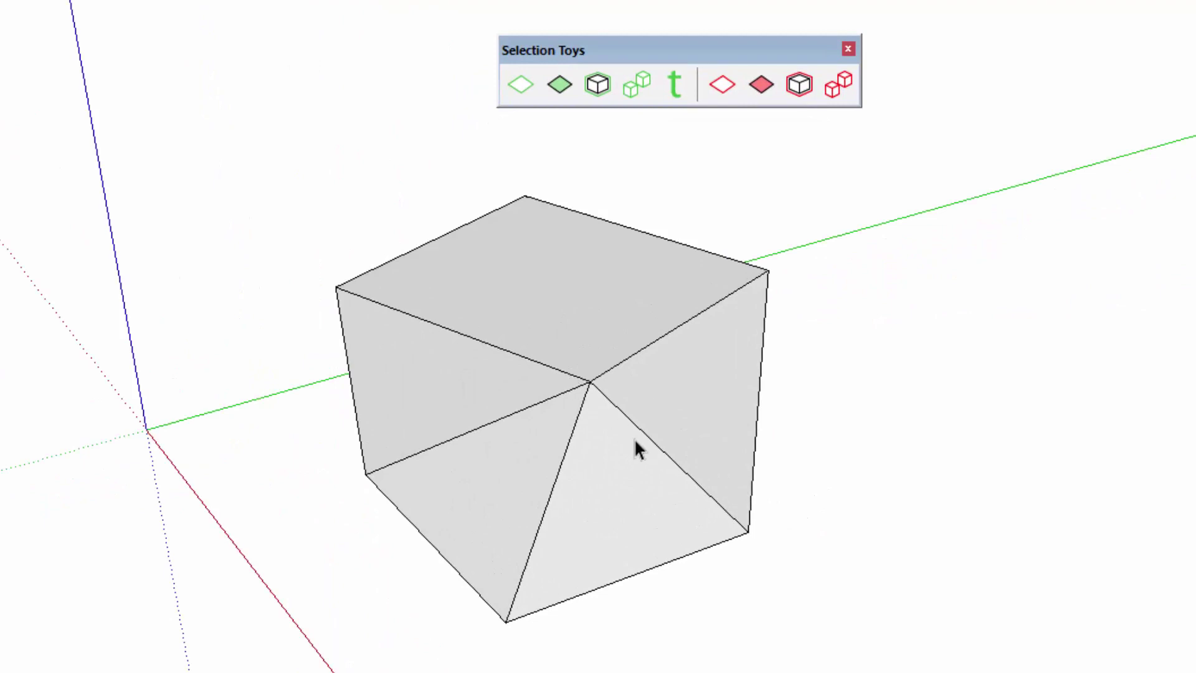
left_click(688, 426)
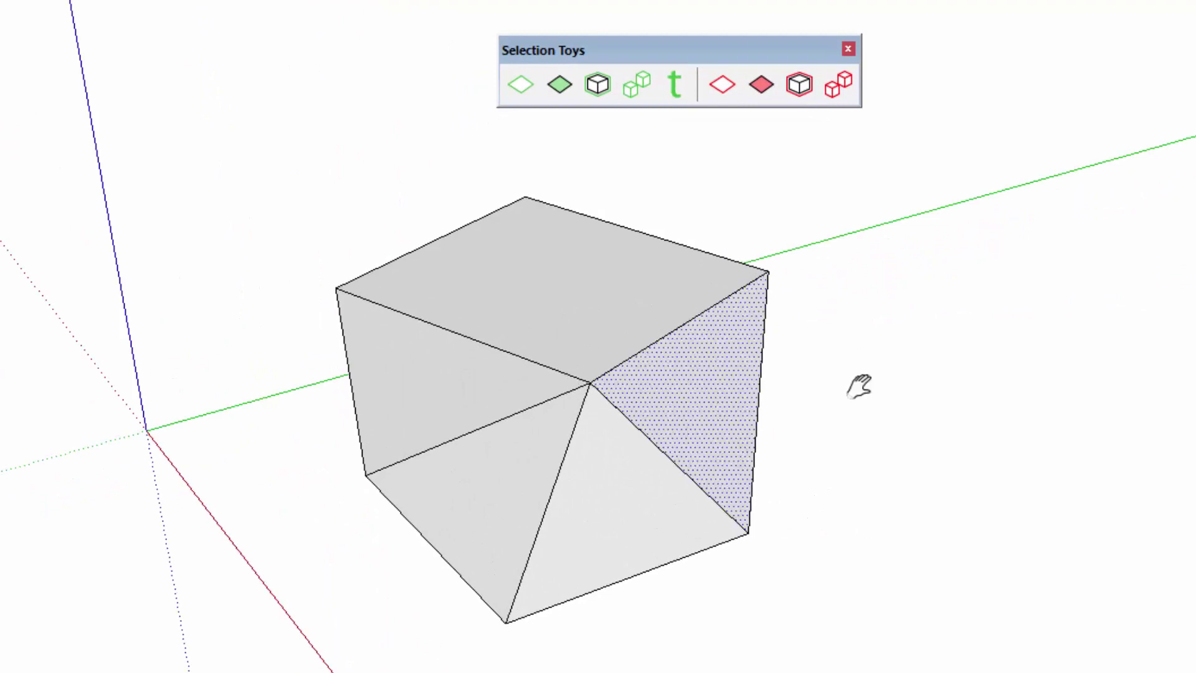
middle_click_drag(849, 387, 847, 406, "shift")
left_click(695, 371)
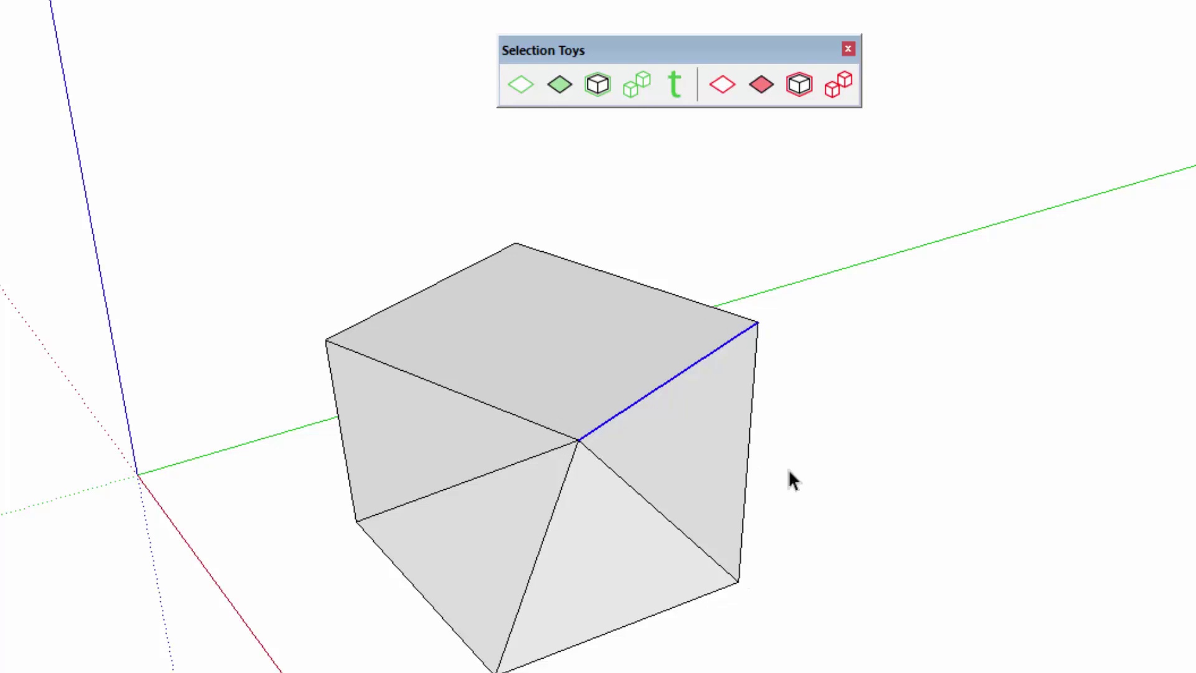
middle_click_drag(710, 554, 587, 440)
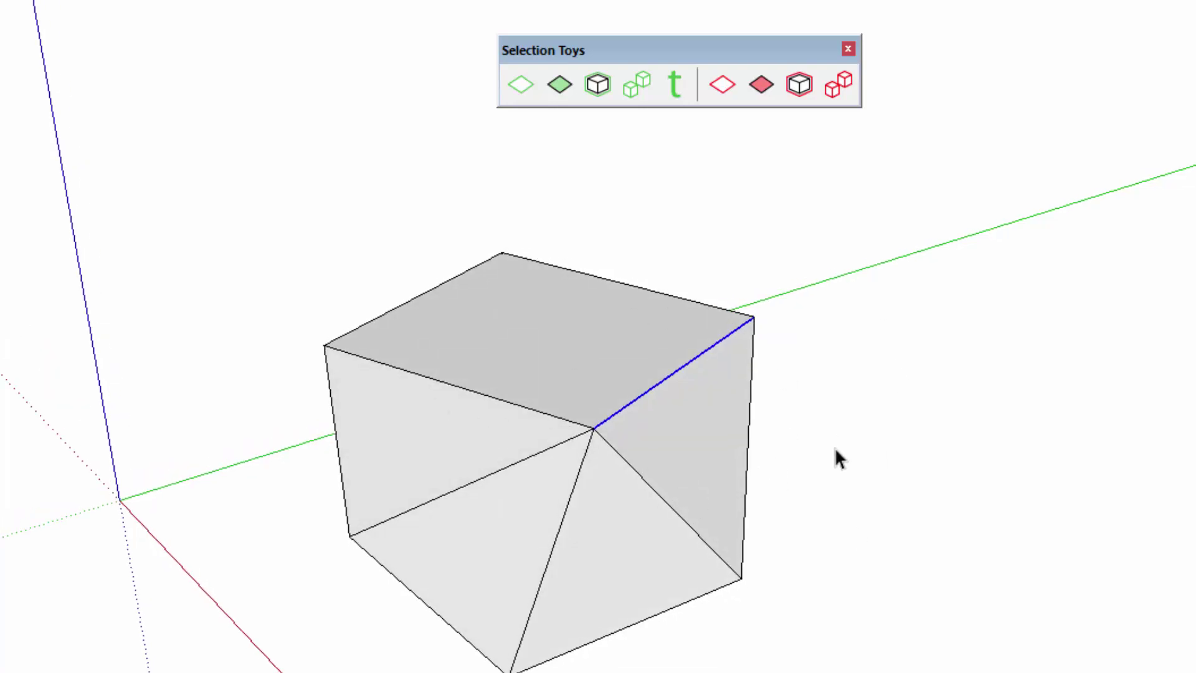
scroll(678, 386, "down", 2)
scroll(594, 376, "up", 2)
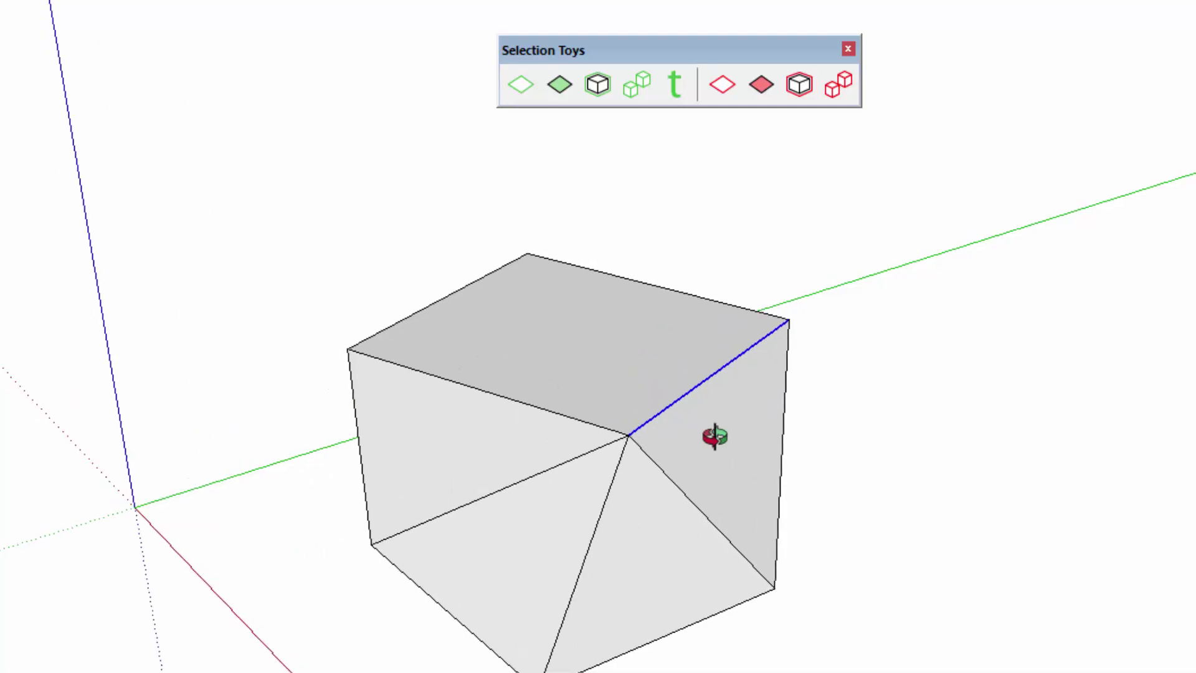
middle_click_drag(712, 435, 454, 507)
left_click(388, 435, "shift")
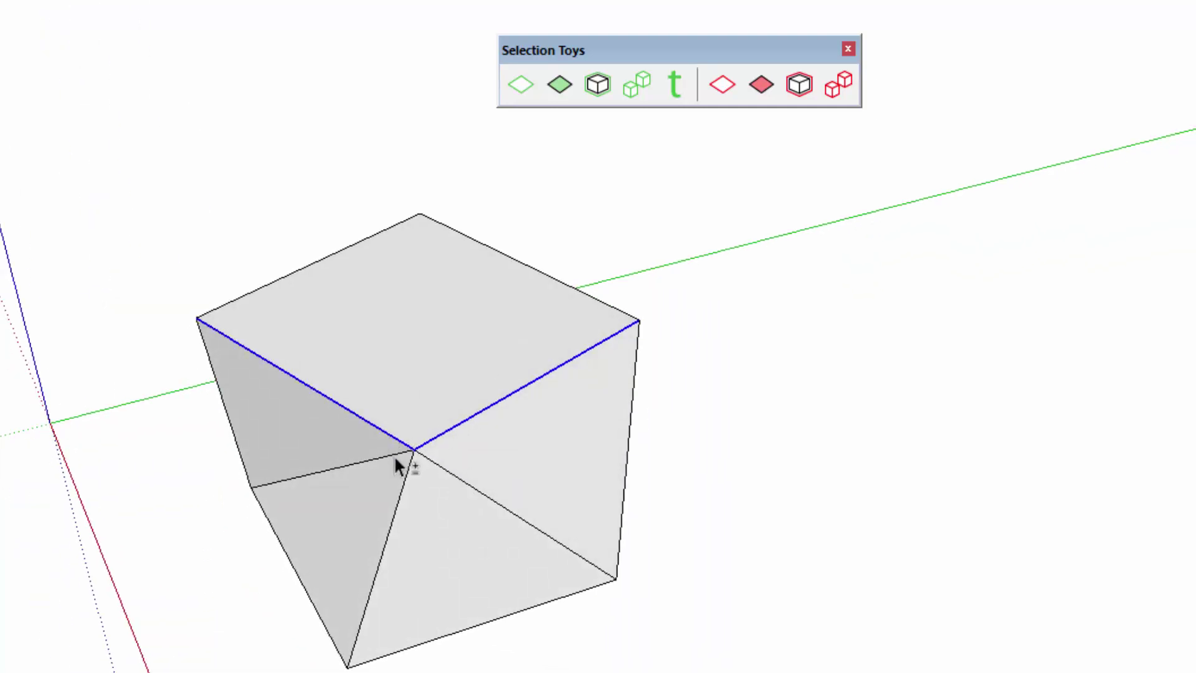
left_click(428, 451, "shift")
left_click(430, 462, "shift")
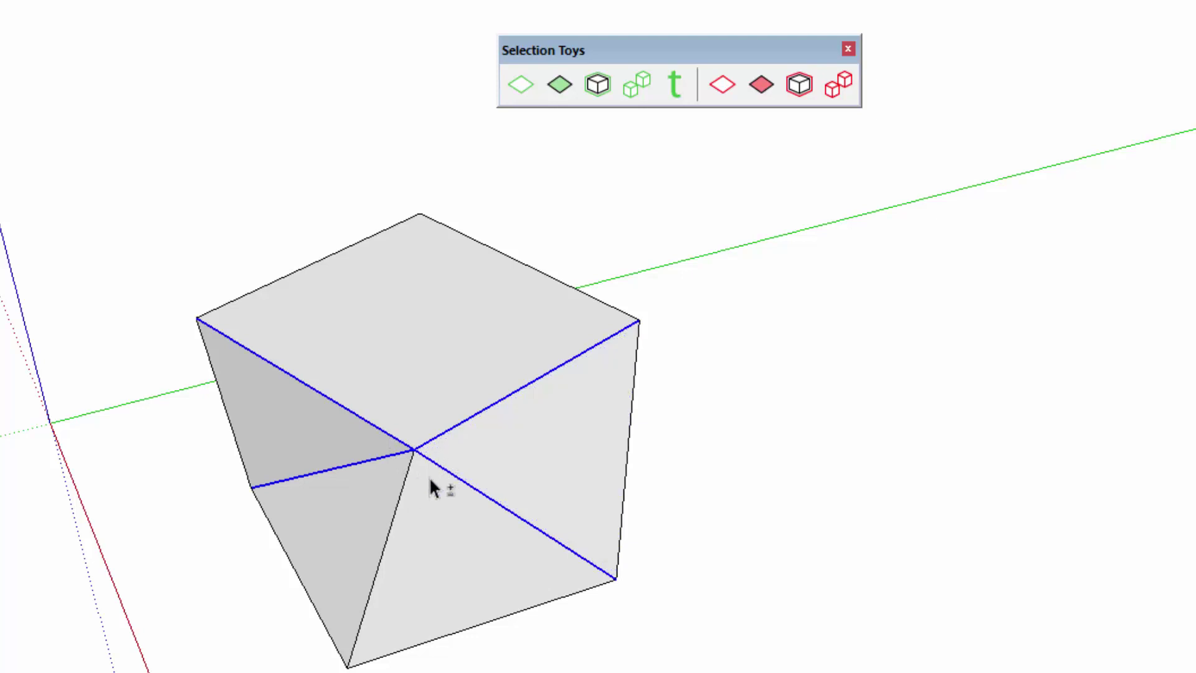
left_click(404, 476, "shift")
- Copy the selected edges to the right with Move+Ctrl, then delete the copy
key("m")
key("ctrl")
left_click(536, 648)
left_click(1126, 507)
key("space")
middle_click_drag(1093, 550, 1186, 530)
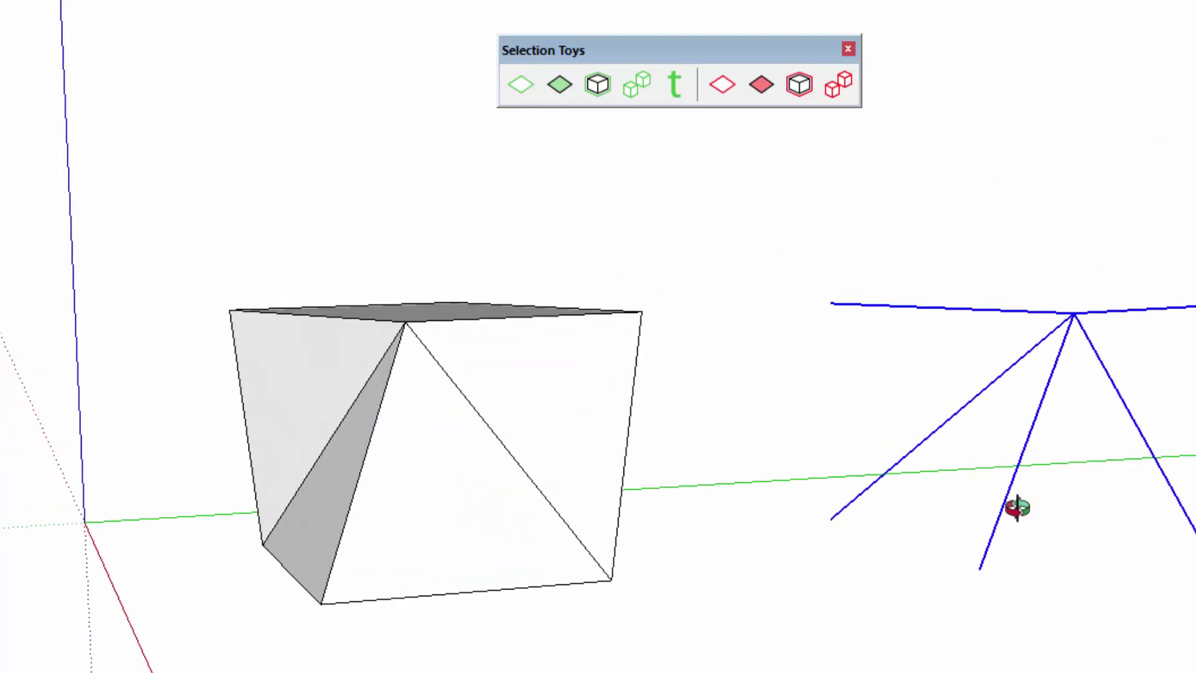
left_click_drag(1191, 533, 977, 257)
key("Delete")
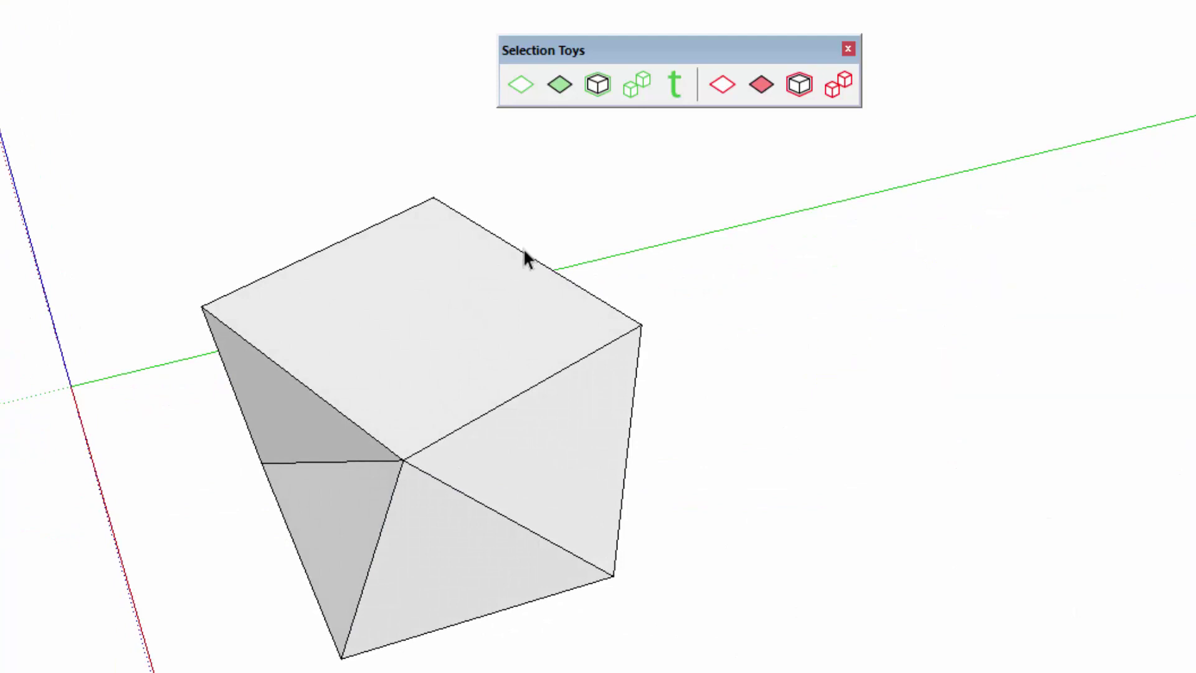
- Select the whole cube and filter the selection to edges only with Selection Toys
left_click_drag(605, 16, 635, 8)
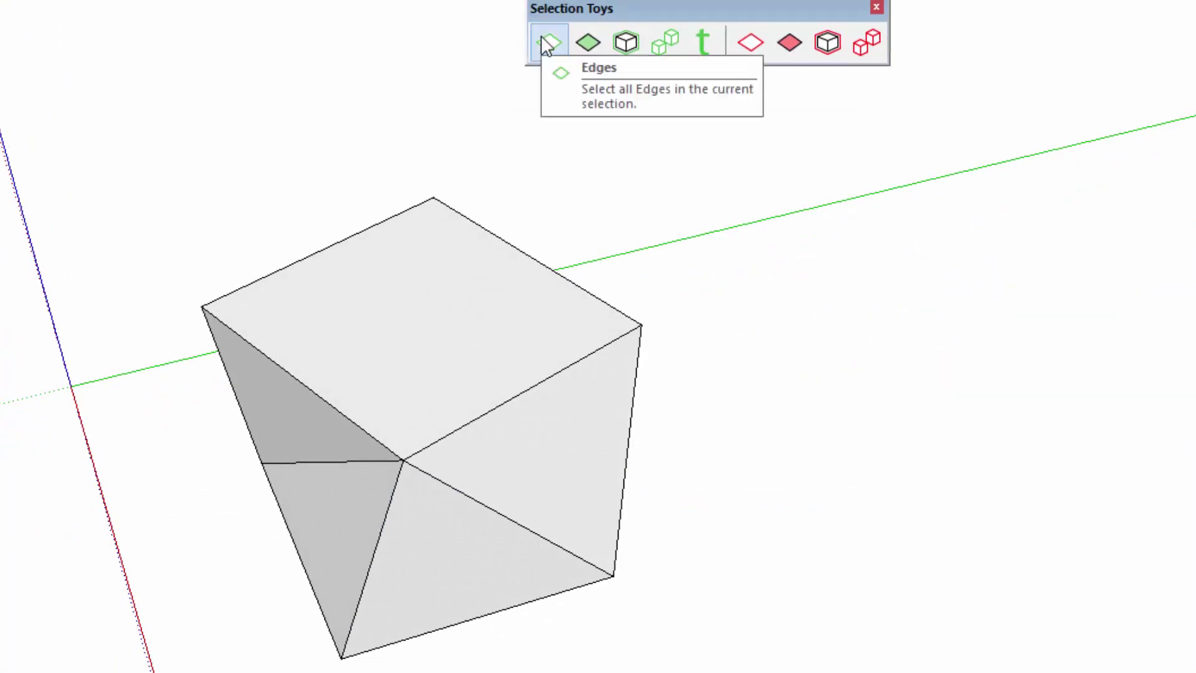
left_click(551, 47)
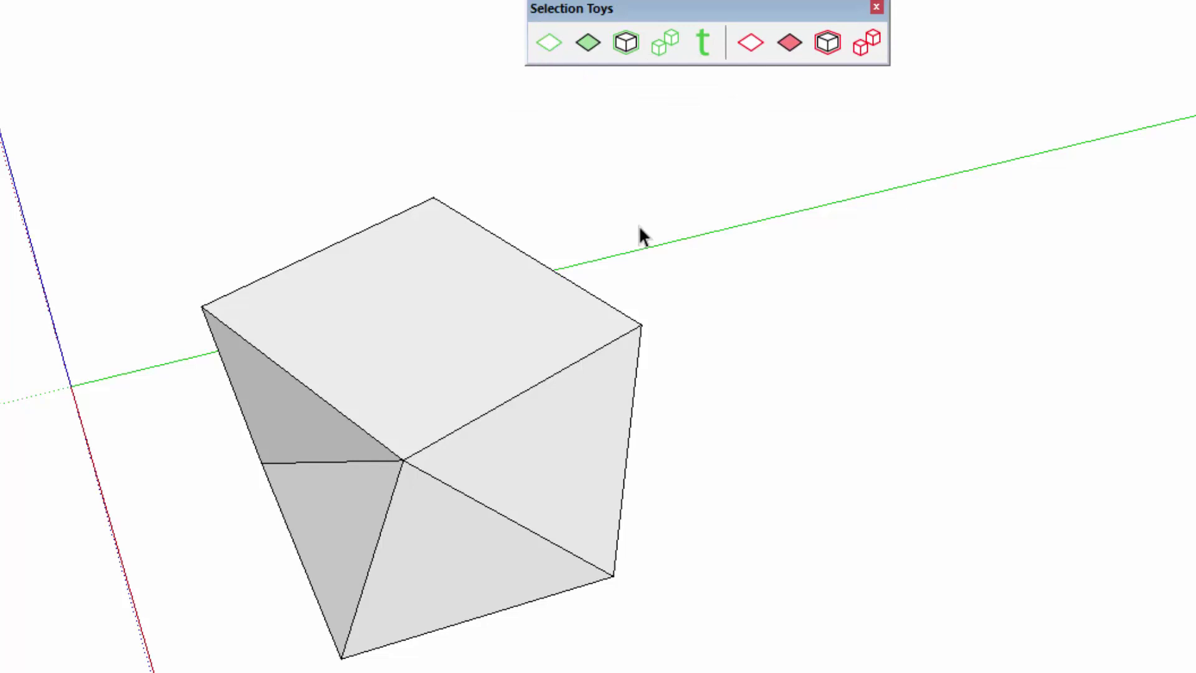
triple_click(426, 306)
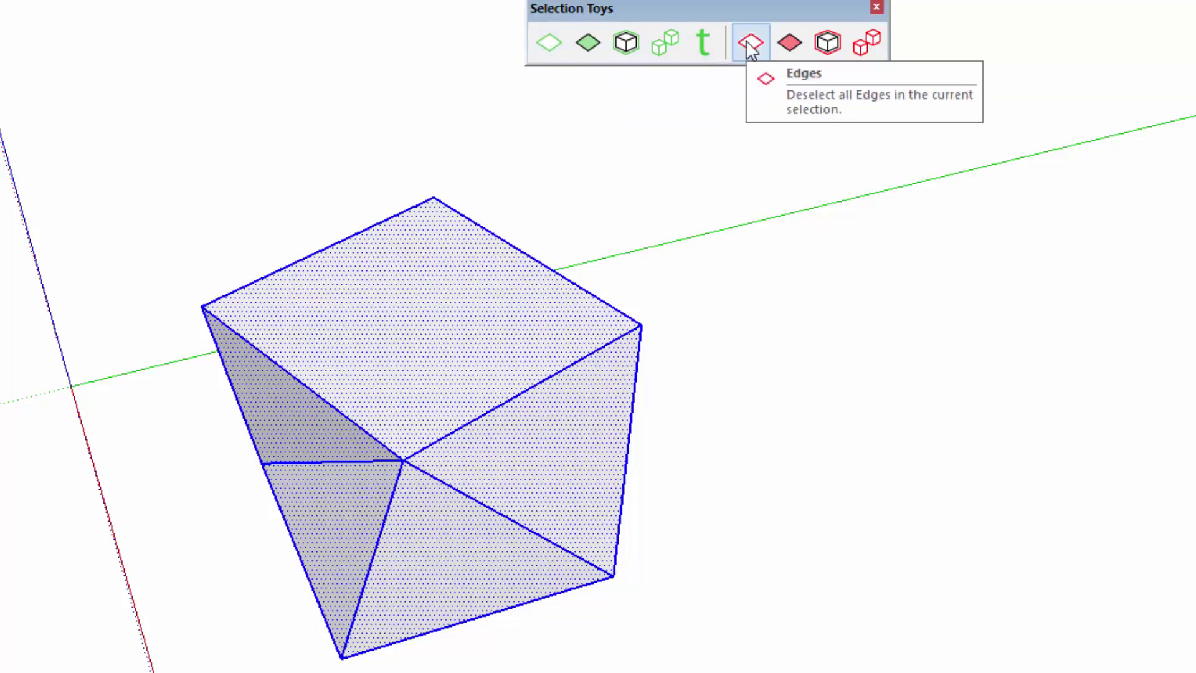
left_click(551, 44)
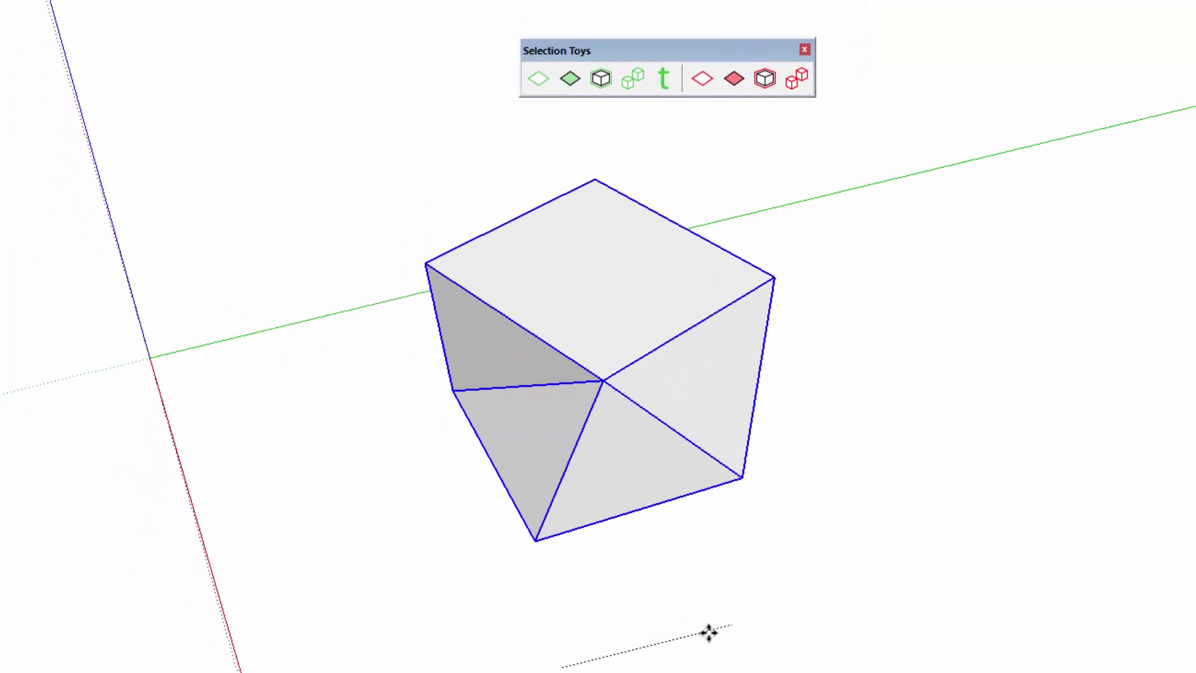
- Place the edges-only copy to the right of the solid cube, then clear the selection
left_click_drag(709, 632, 621, 640)
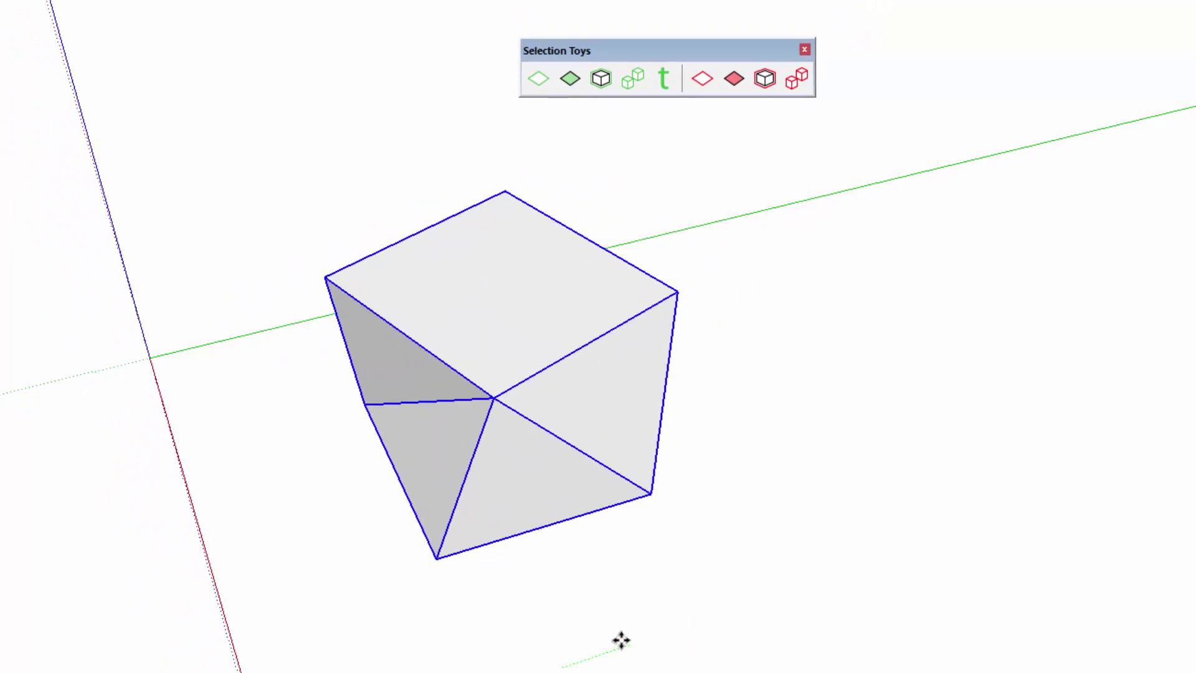
mouse_move(620, 640)
left_mouse_down()
mouse_move(699, 632)
mouse_move(977, 529)
left_mouse_up()
left_click(997, 545)
mouse_move(1001, 550)
middle_mouse_down()
mouse_move(847, 383)
mouse_move(801, 566)
middle_mouse_up()
left_click_drag(604, 216, 1119, 667)
mouse_move(1119, 670)
middle_mouse_down()
mouse_move(867, 467)
mouse_move(971, 576)
mouse_move(998, 656)
middle_mouse_up()
left_click(998, 656)
mouse_move(909, 536)
middle_mouse_down()
mouse_move(880, 566)
mouse_move(1068, 446)
mouse_move(972, 489)
middle_mouse_up()
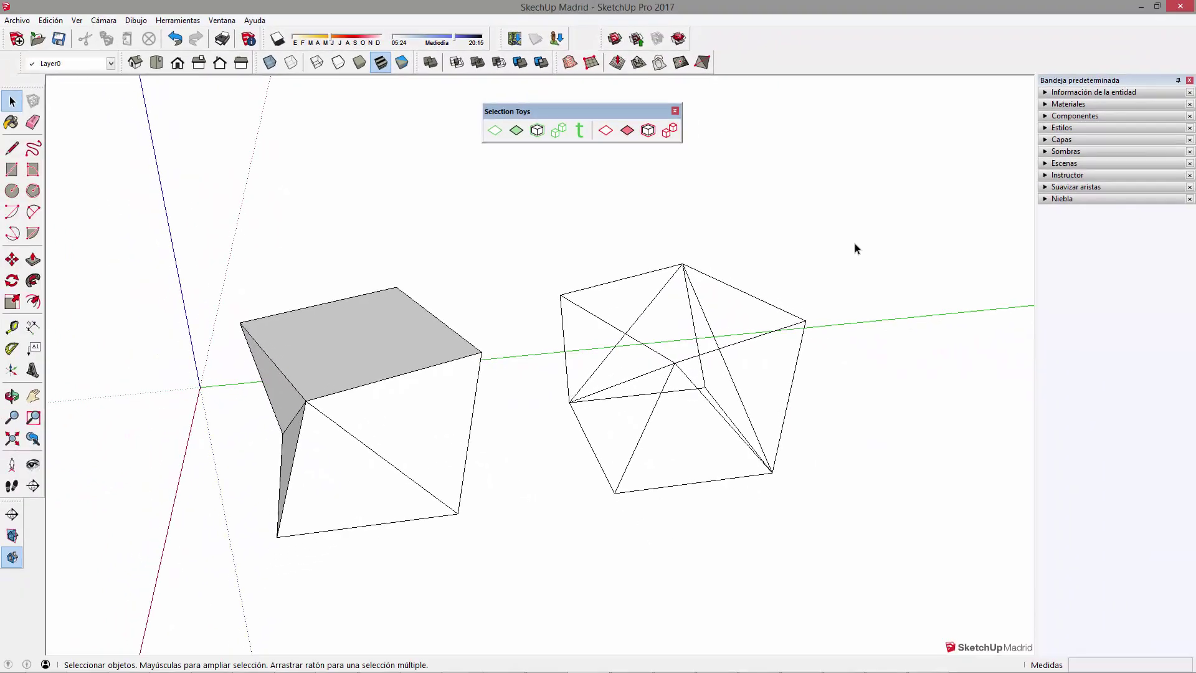
- Turn on the Projections toolbar and position it over the canvas
right_click(775, 39)
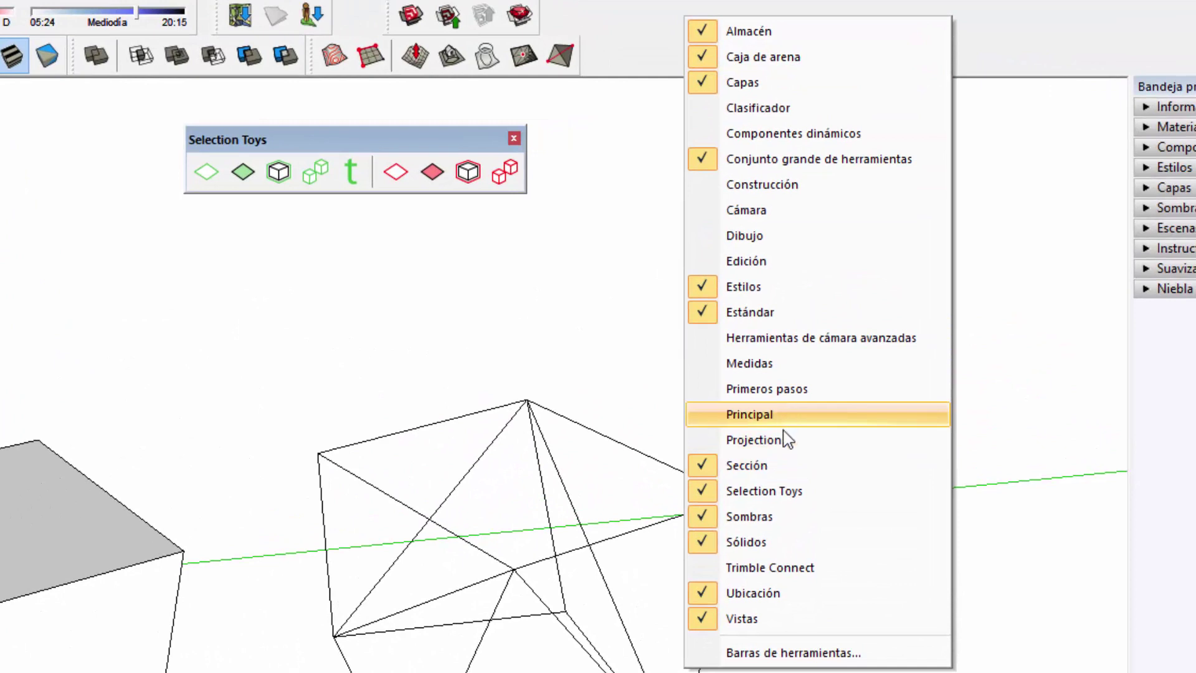
left_click(782, 440)
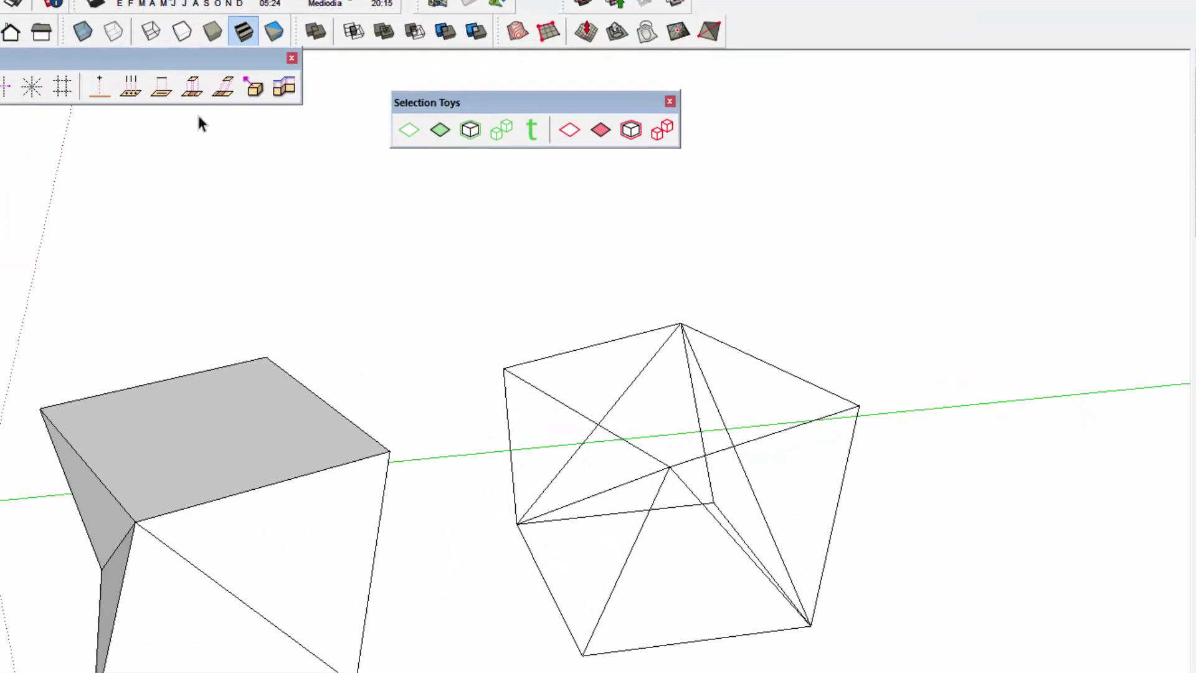
mouse_move(359, 36)
left_mouse_down()
mouse_move(388, 111)
mouse_move(421, 94)
left_mouse_up()
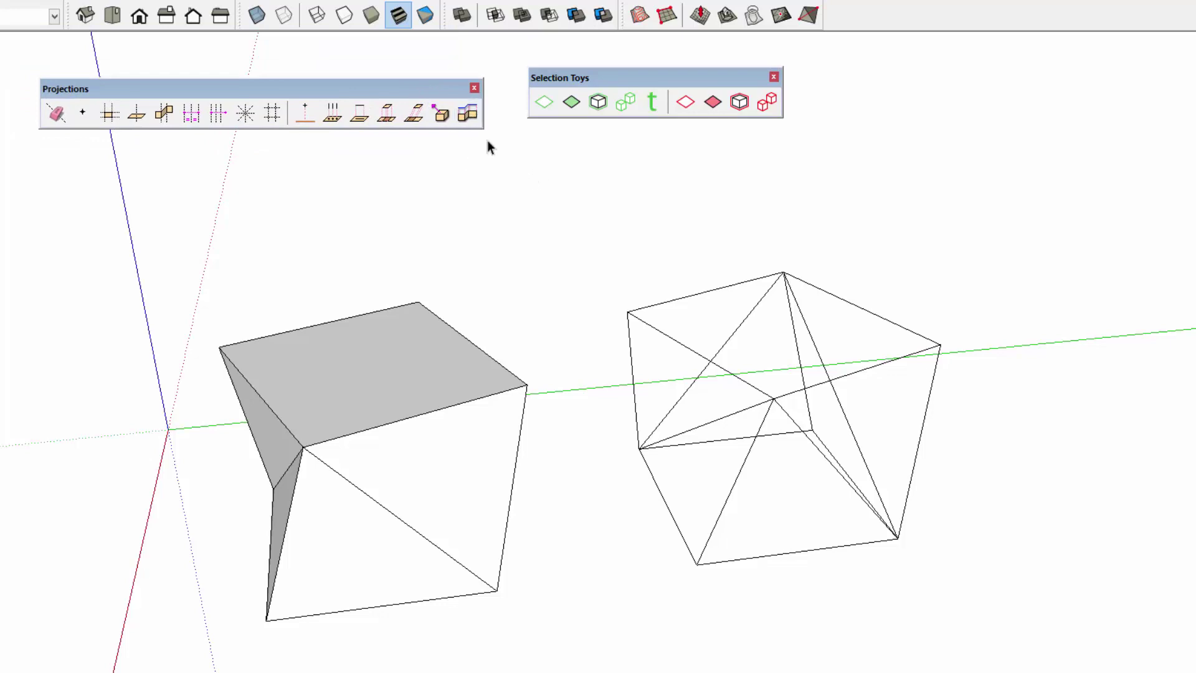
- Box-select the wireframe cube and convert its edges into 3D struts
middle_click_drag(902, 399, 763, 452)
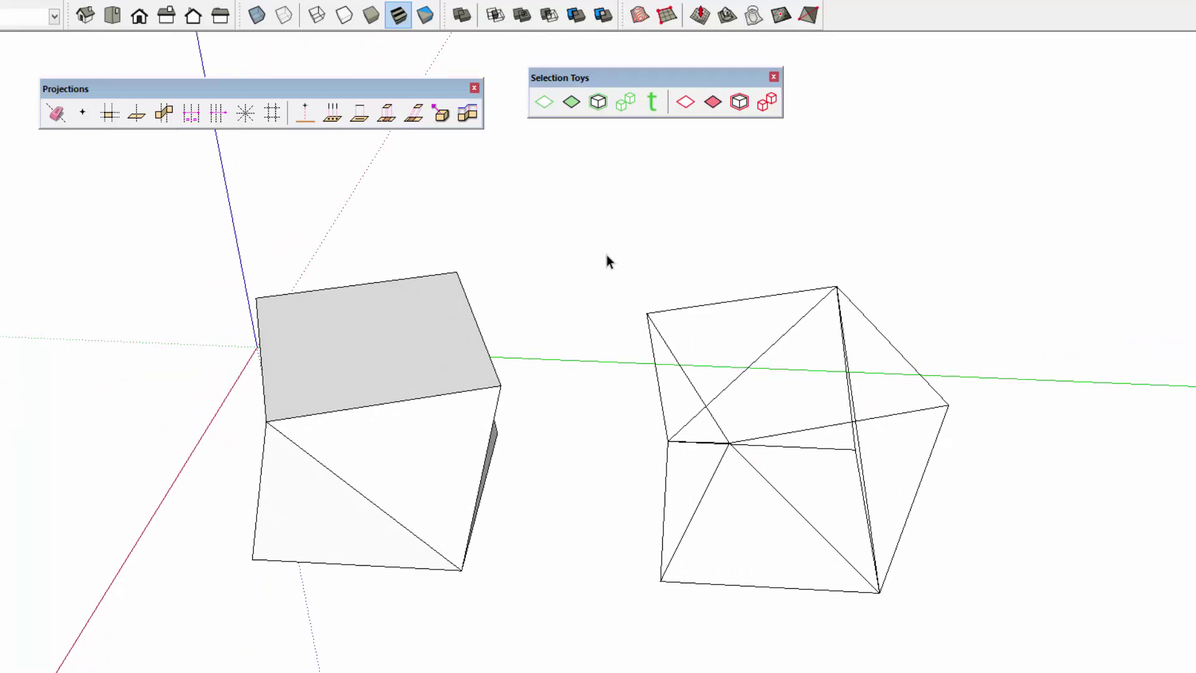
mouse_move(593, 240)
left_mouse_down()
mouse_move(916, 509)
mouse_move(992, 648)
left_mouse_up()
middle_click_drag(993, 648, 685, 373)
left_click(468, 116)
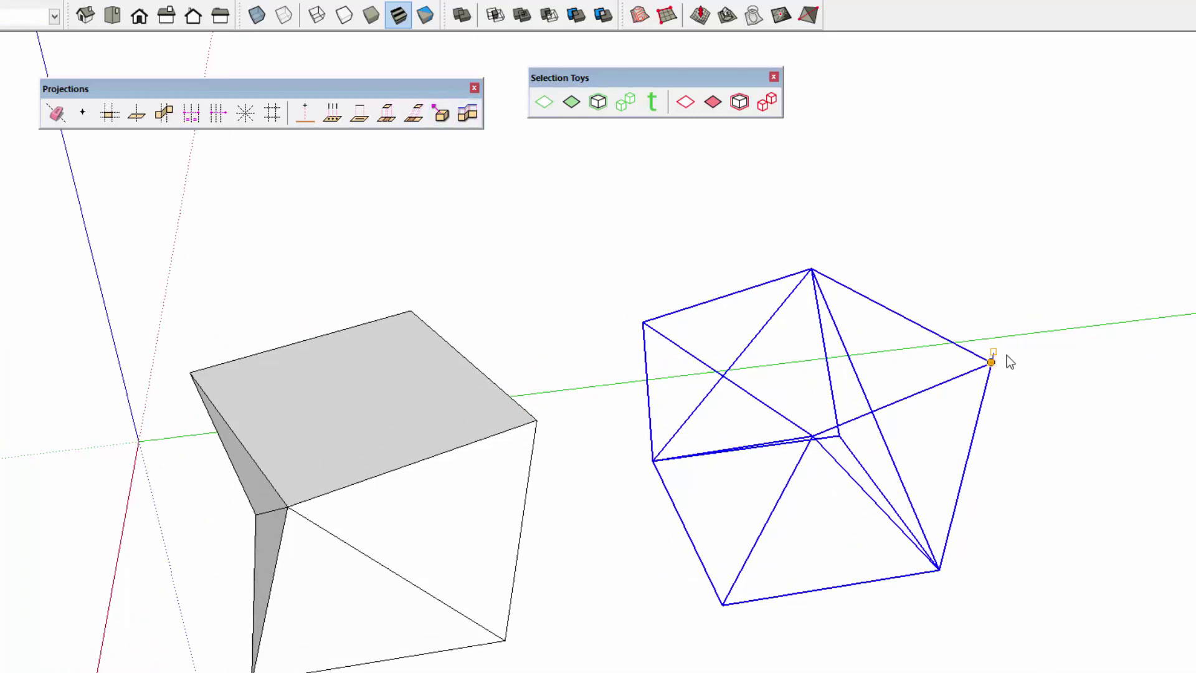
- Inspect the strut frame, then select and delete it, leaving the solid cube
mouse_move(1004, 355)
middle_mouse_down()
mouse_move(939, 414)
mouse_move(1016, 431)
mouse_move(827, 462)
mouse_move(972, 350)
mouse_move(873, 496)
mouse_move(707, 304)
middle_mouse_up()
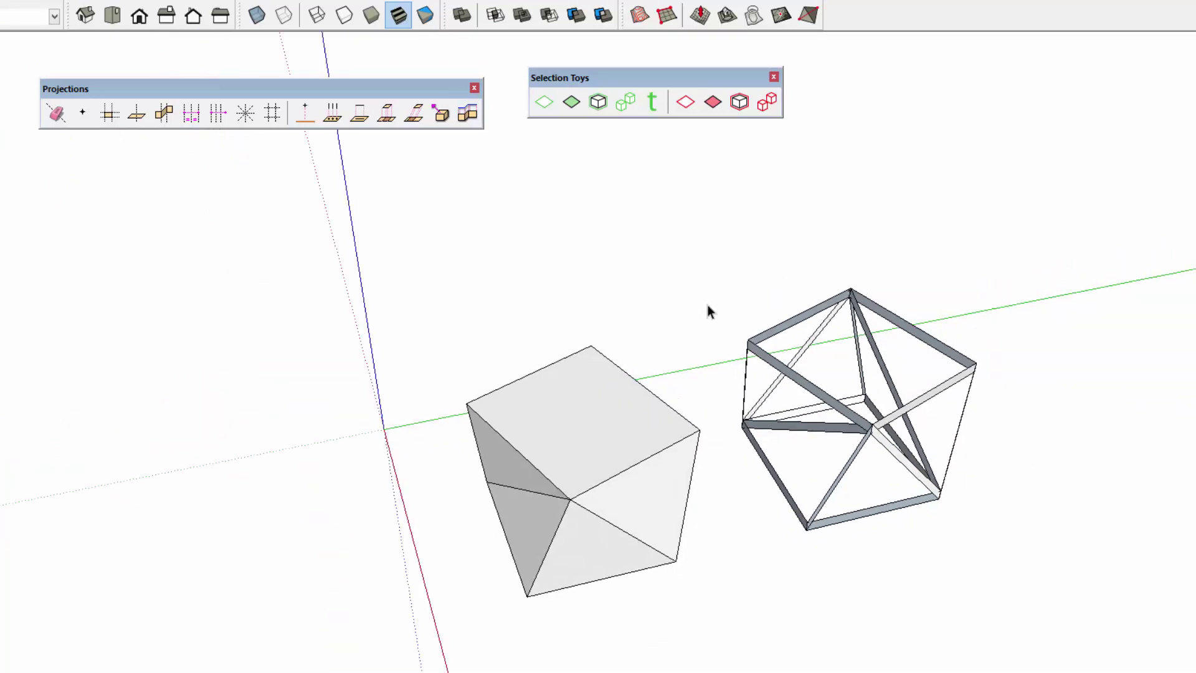
mouse_move(835, 493)
middle_mouse_down()
mouse_move(792, 422)
mouse_move(932, 492)
middle_mouse_up()
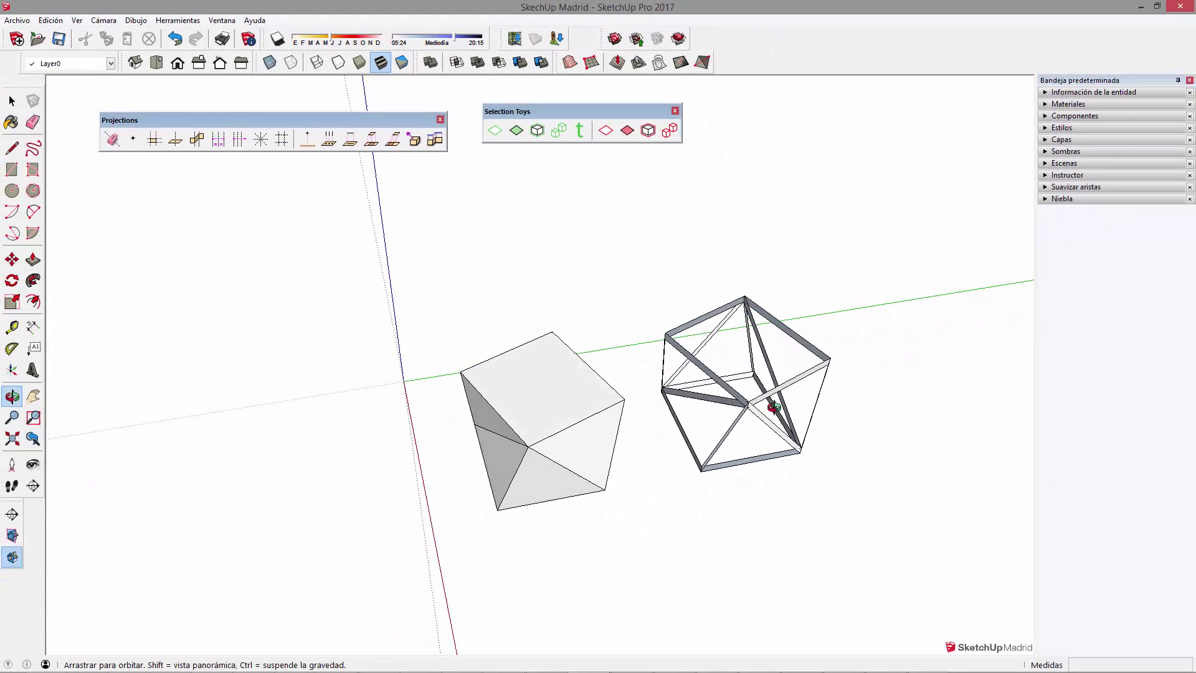
middle_click_drag(773, 407, 759, 402)
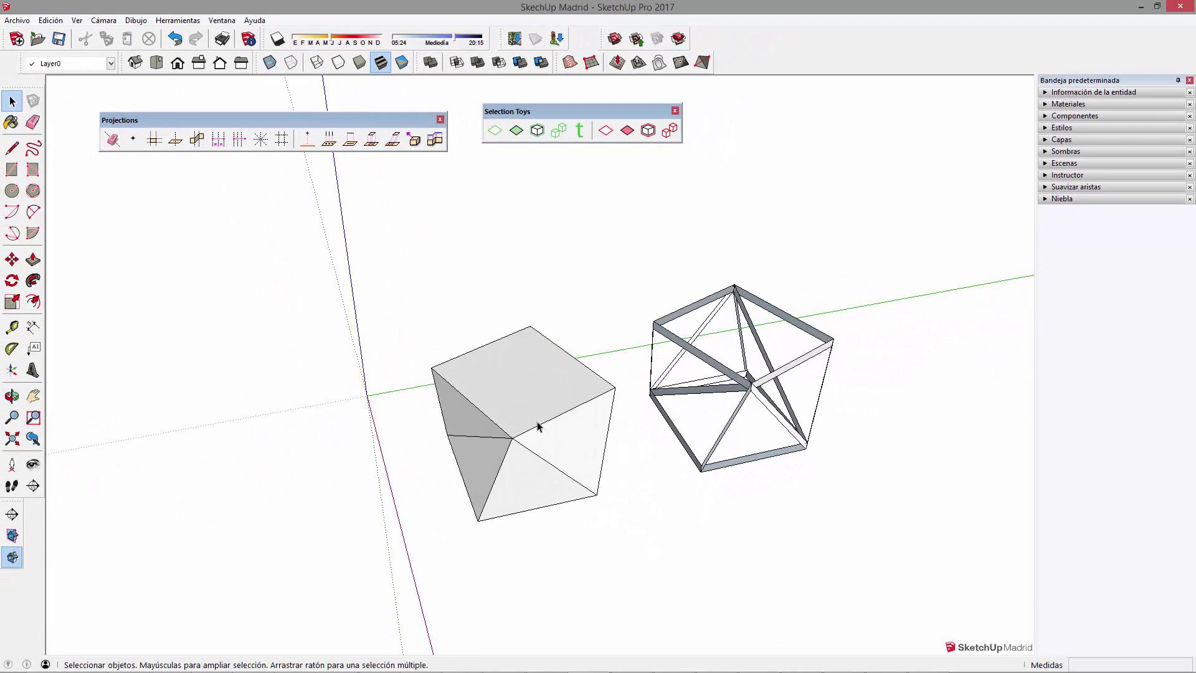
middle_click_drag(738, 448, 531, 367, "shift")
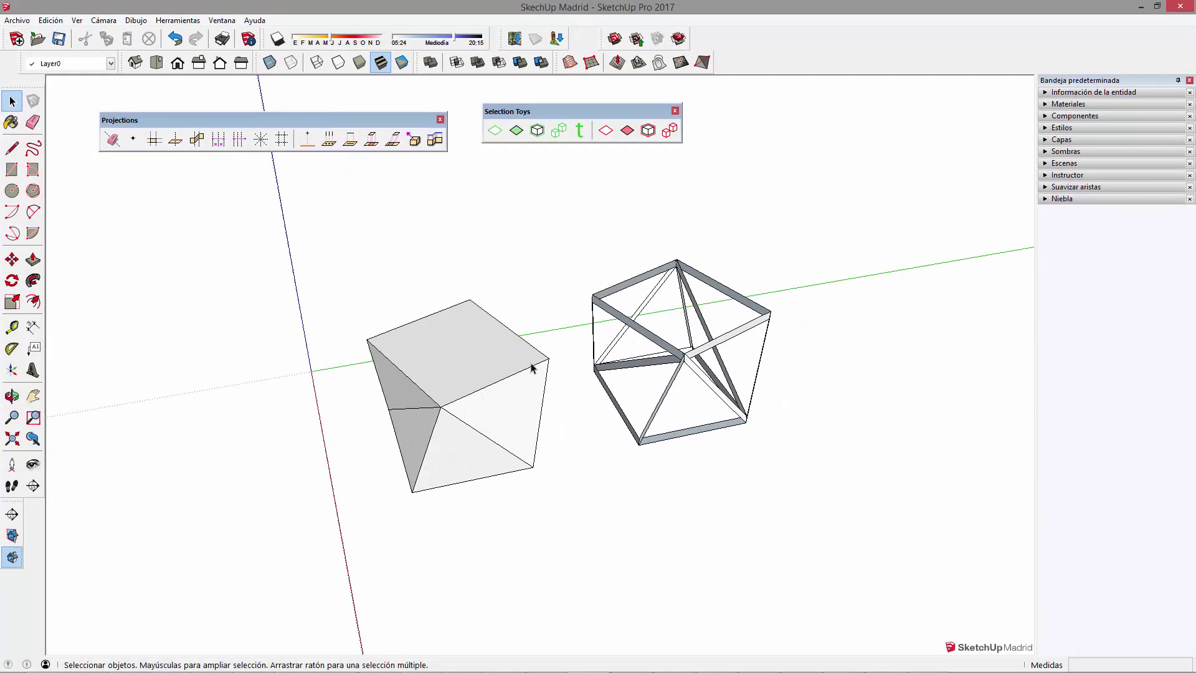
triple_click(444, 369)
triple_click(596, 303)
middle_click_drag(596, 303, 596, 305)
key("Delete")
triple_click(465, 392)
mouse_move(465, 392)
middle_mouse_down()
mouse_move(753, 323)
mouse_move(714, 355)
middle_mouse_up()
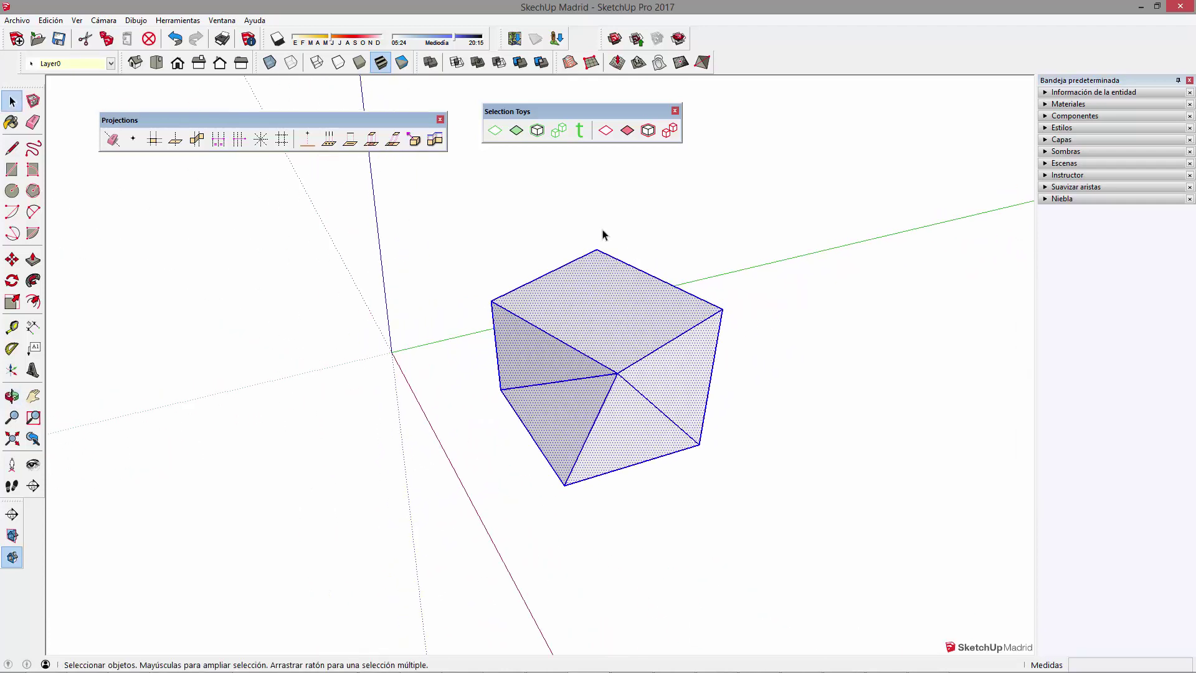
- Filter the cube selection to faces only and delete them, leaving a triangulated wireframe
left_click(514, 131)
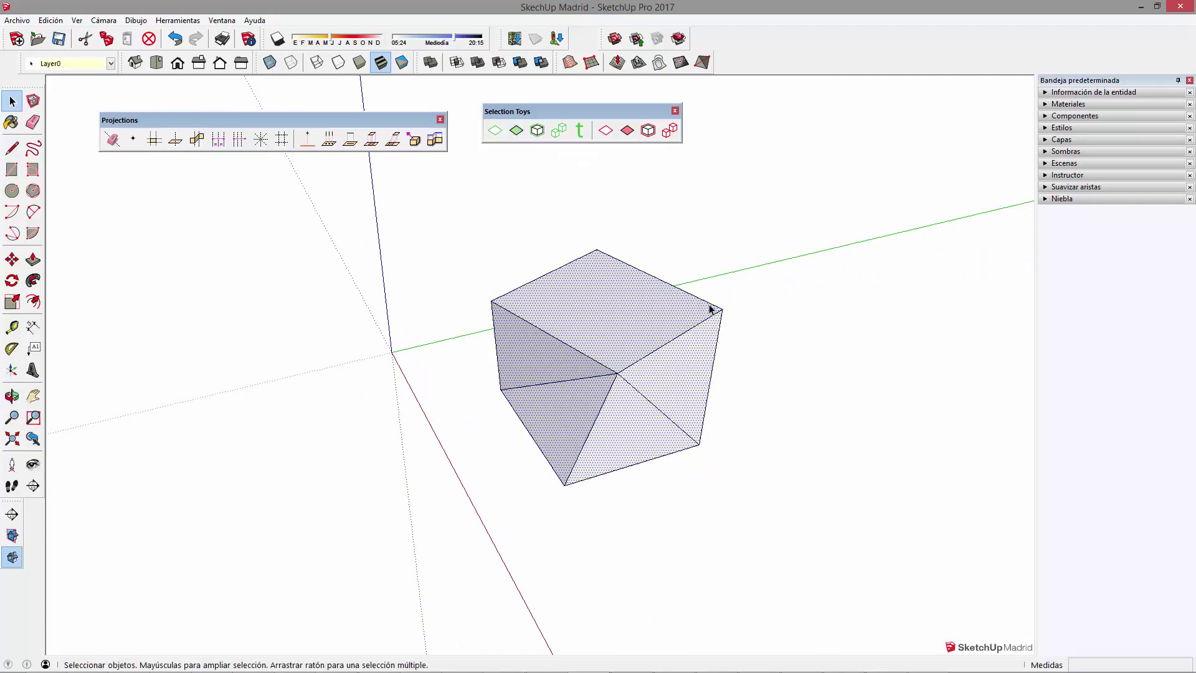
key("Delete")
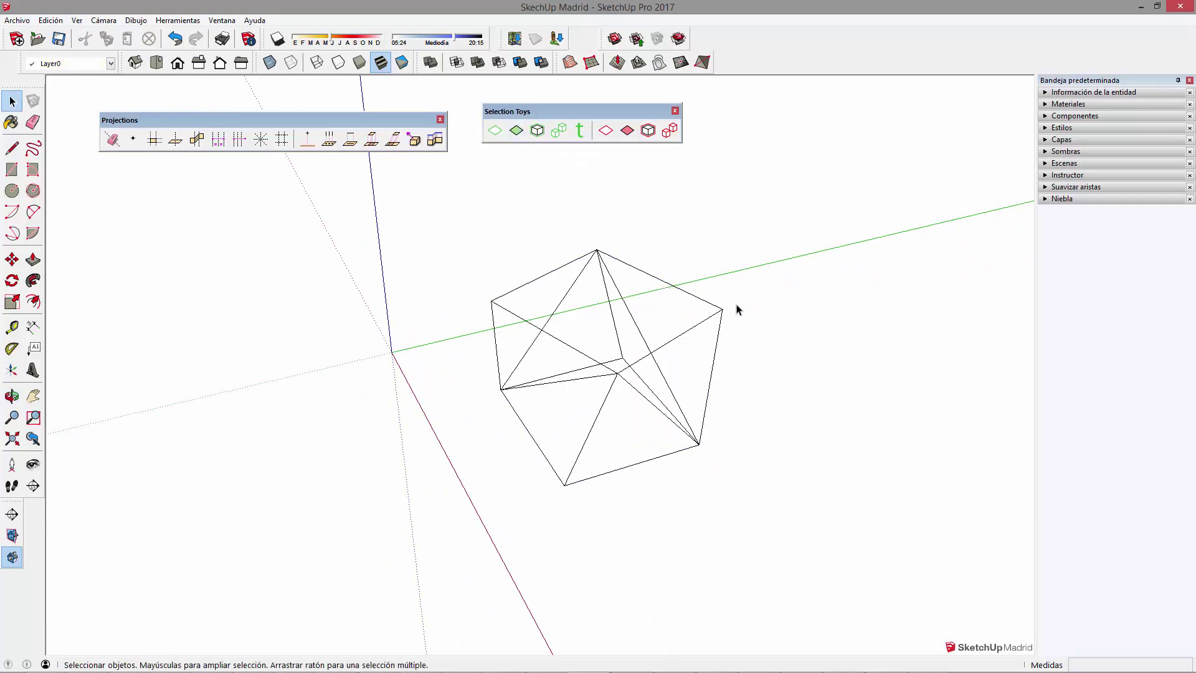
middle_click_drag(737, 310, 761, 405)
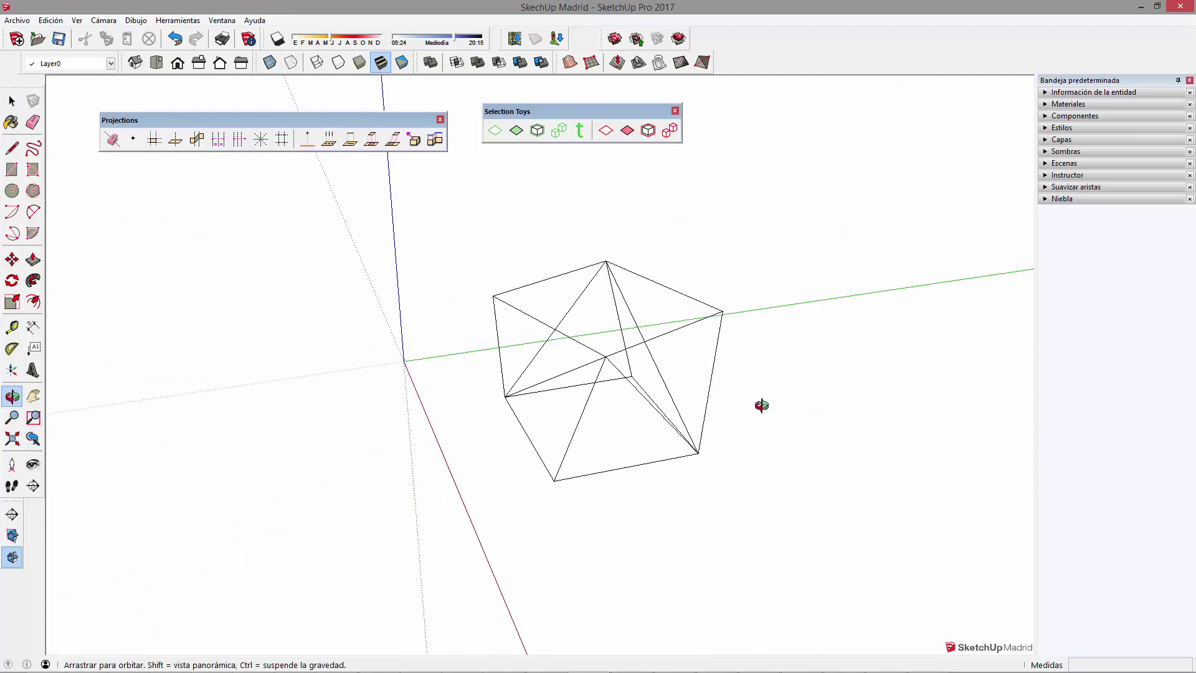
middle_click_drag(761, 405, 601, 456)
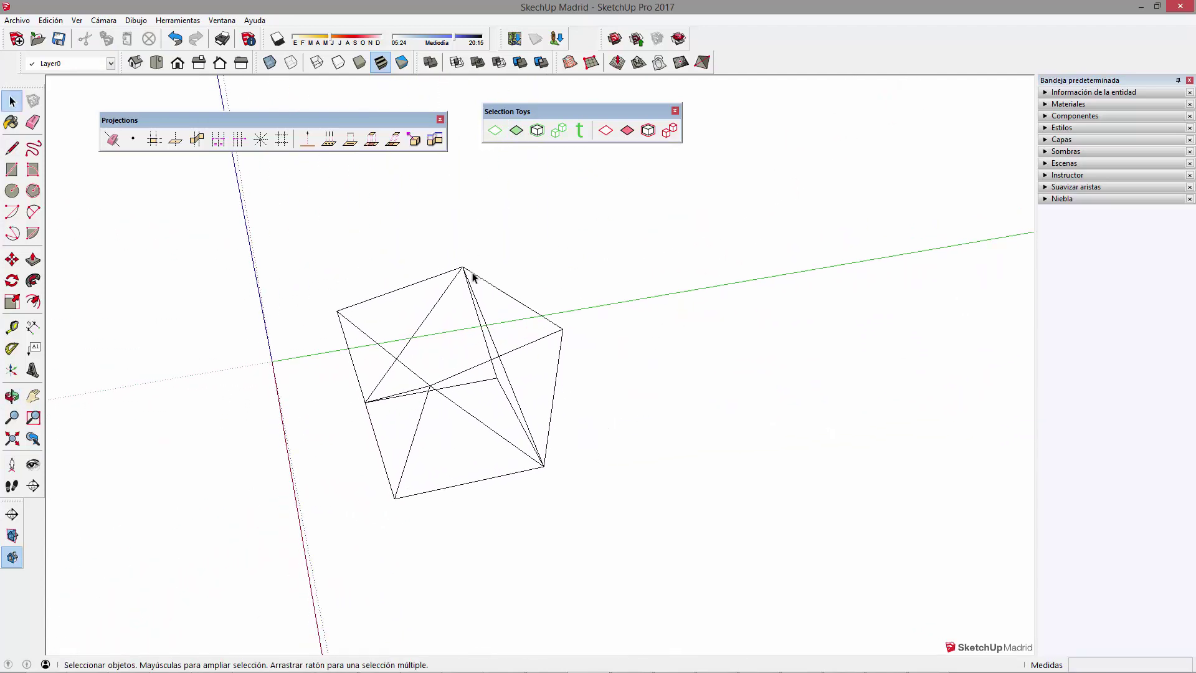
left_click_drag(564, 111, 666, 110)
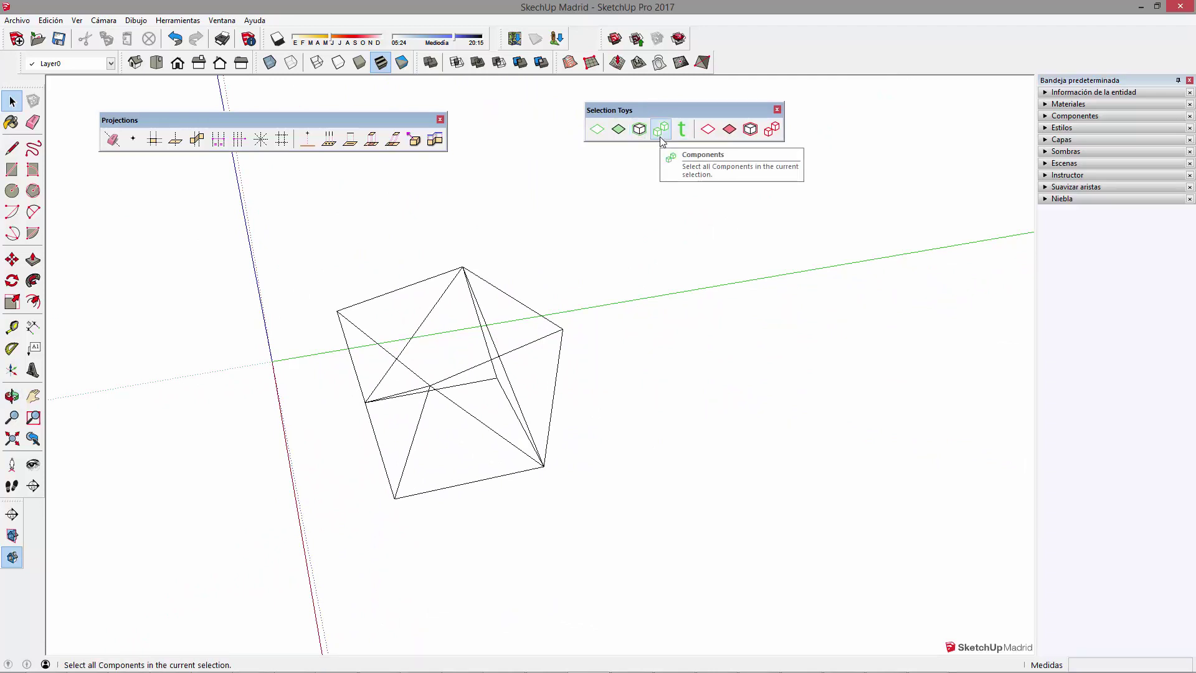
- Draw a square beside the wireframe and push/pull it up into a cube
key("r")
left_click(658, 346)
left_click(780, 374)
key("p")
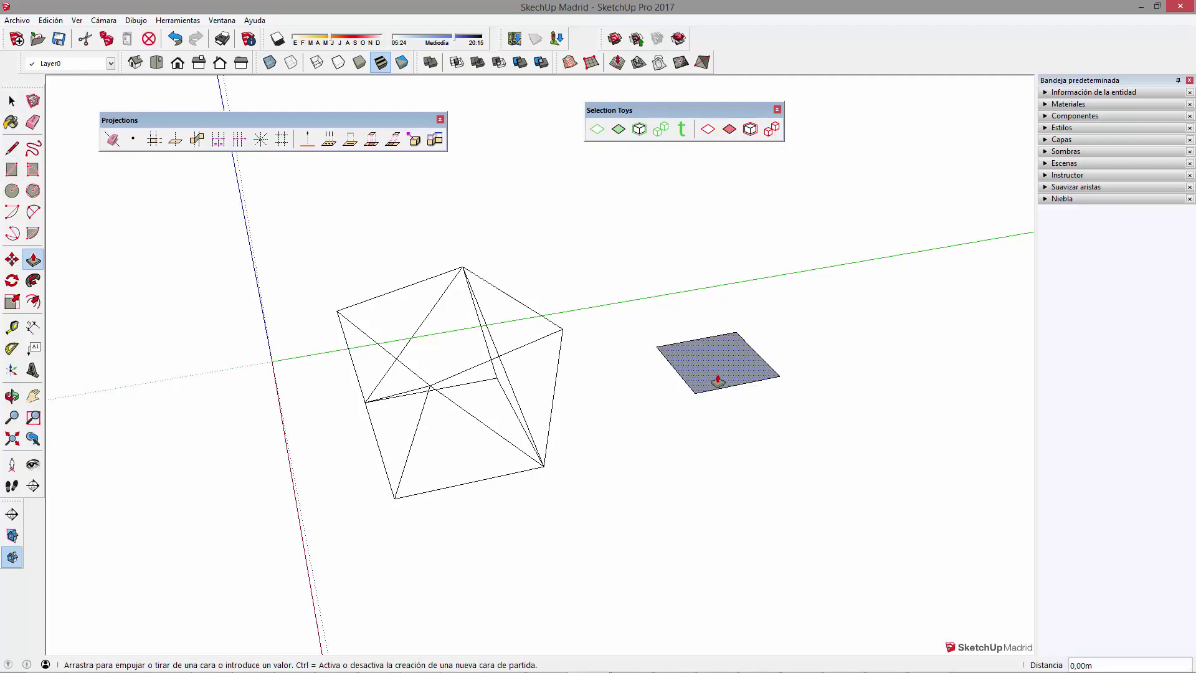
left_click_drag(715, 373, 726, 288)
key("space")
- Turn the new cube into a component and paint it teal
triple_click(727, 290)
right_click(726, 290)
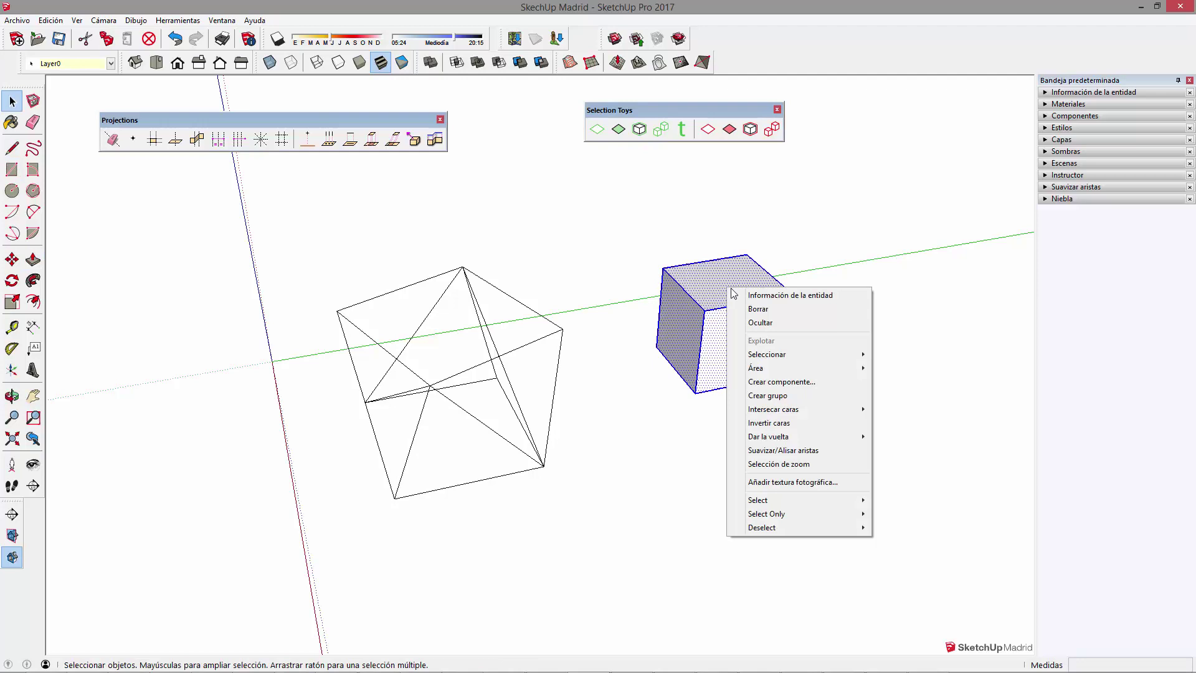
left_click(782, 382)
left_click(360, 401)
key("b")
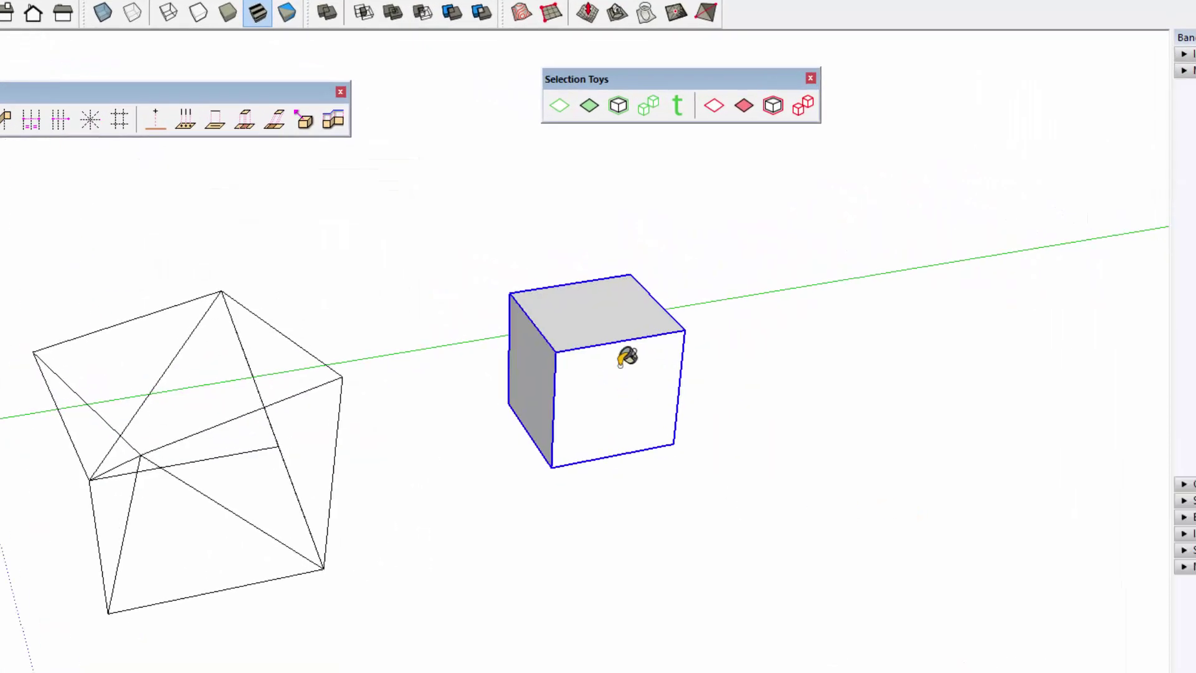
left_click(628, 355)
- Draw a second box right of the teal cube and make it a group
middle_click_drag(726, 410, 502, 428, "shift")
key("r")
left_click(628, 381)
left_click(883, 445)
key("p")
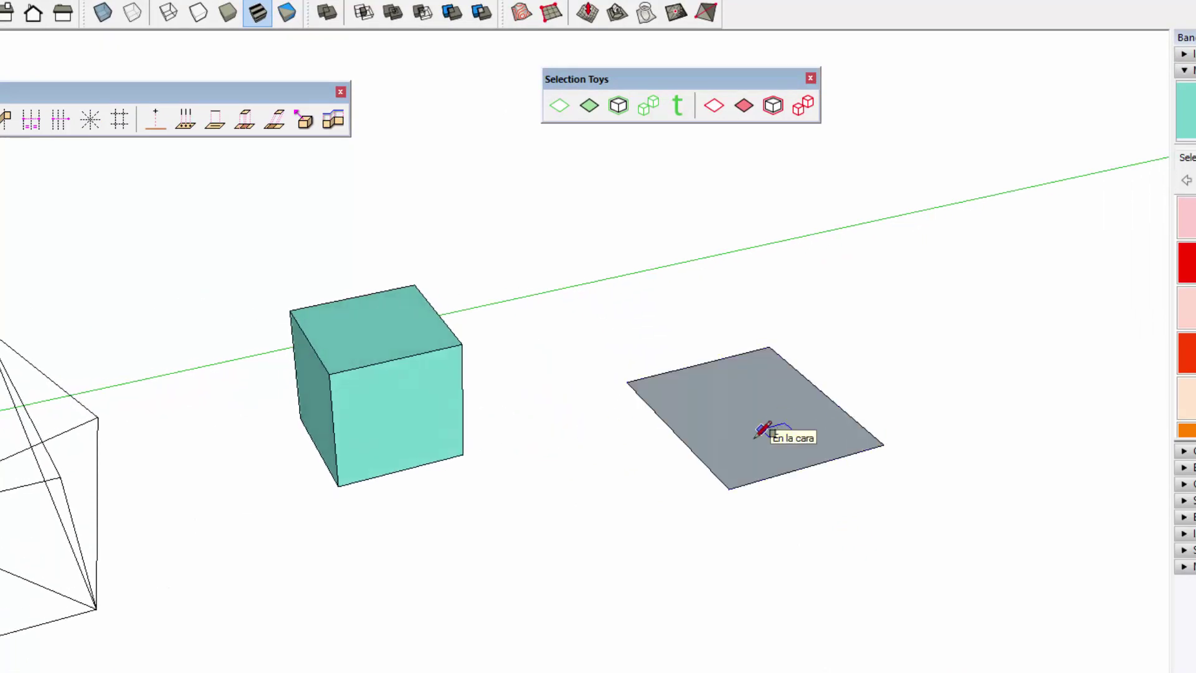
left_click(767, 418)
left_click(768, 290)
triple_click(768, 290)
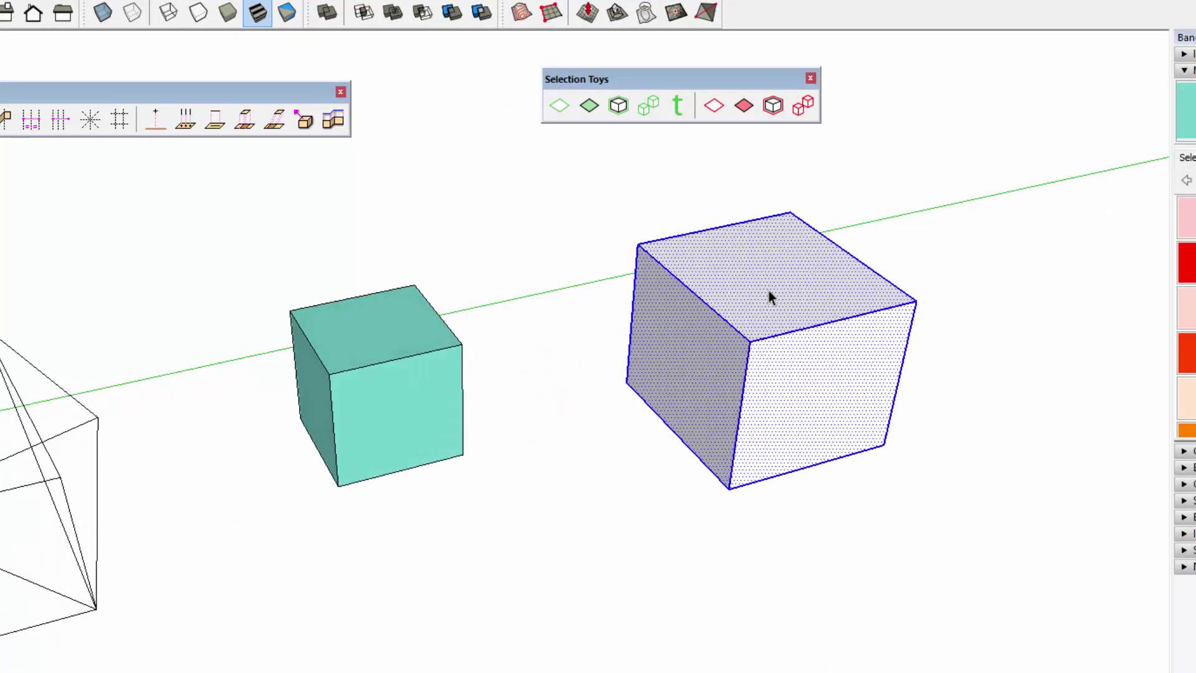
right_click(768, 290)
left_click(828, 443)
- Select both cubes and place several copies of the pair around the scene
scroll(738, 480, "down", 2)
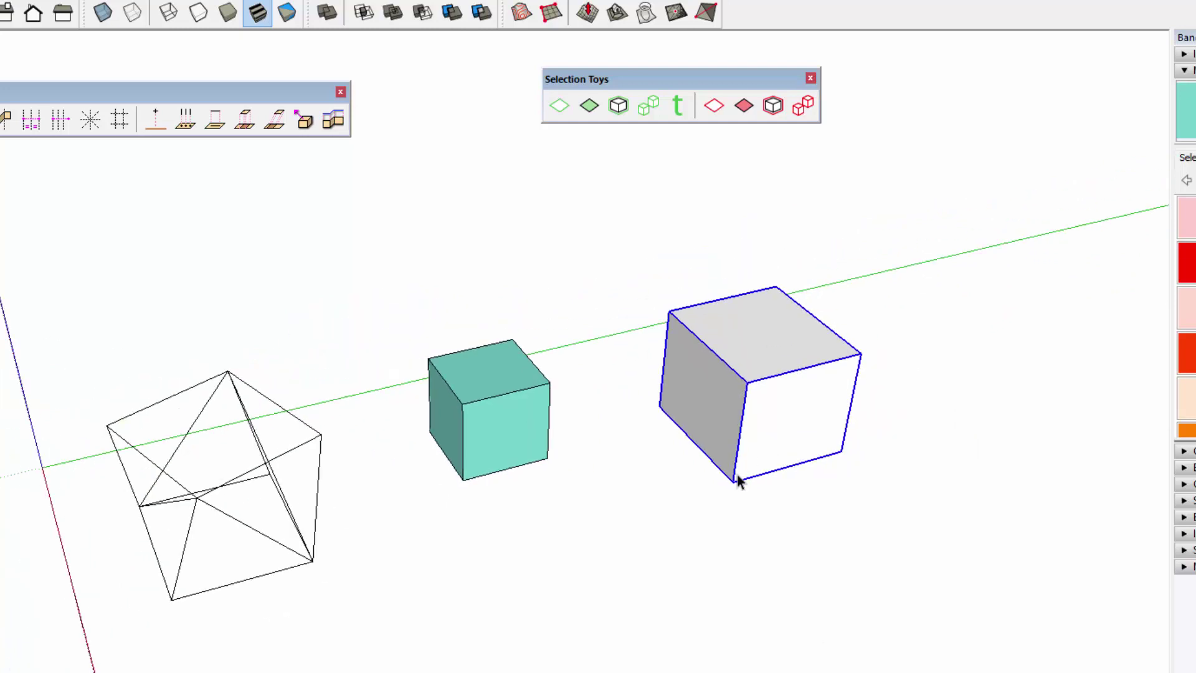
left_click(466, 433)
scroll(477, 436, "down", 1)
scroll(501, 480, "down", 1)
left_click(553, 545)
left_click(759, 623)
left_click(845, 660)
left_click(864, 337)
left_click(894, 381)
left_click(499, 299)
scroll(604, 459, "down", 2)
key("space")
- Orbit to a near-front view of the cubes and select everything
left_click(832, 562)
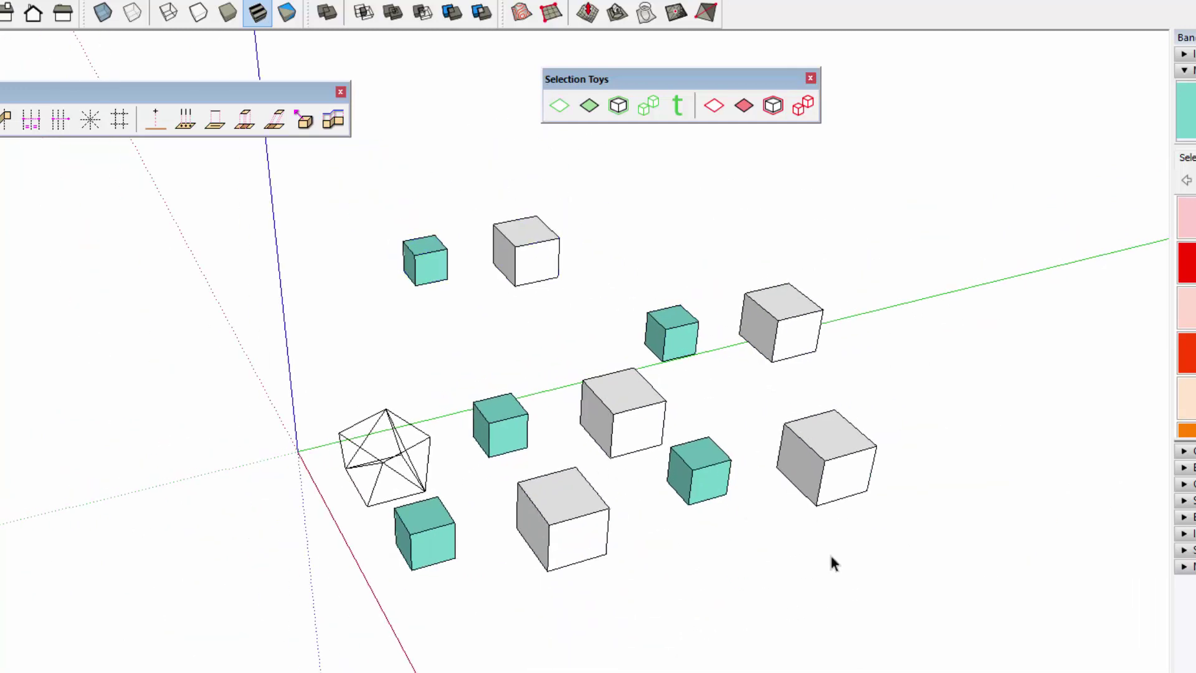
middle_click_drag(832, 562, 614, 646)
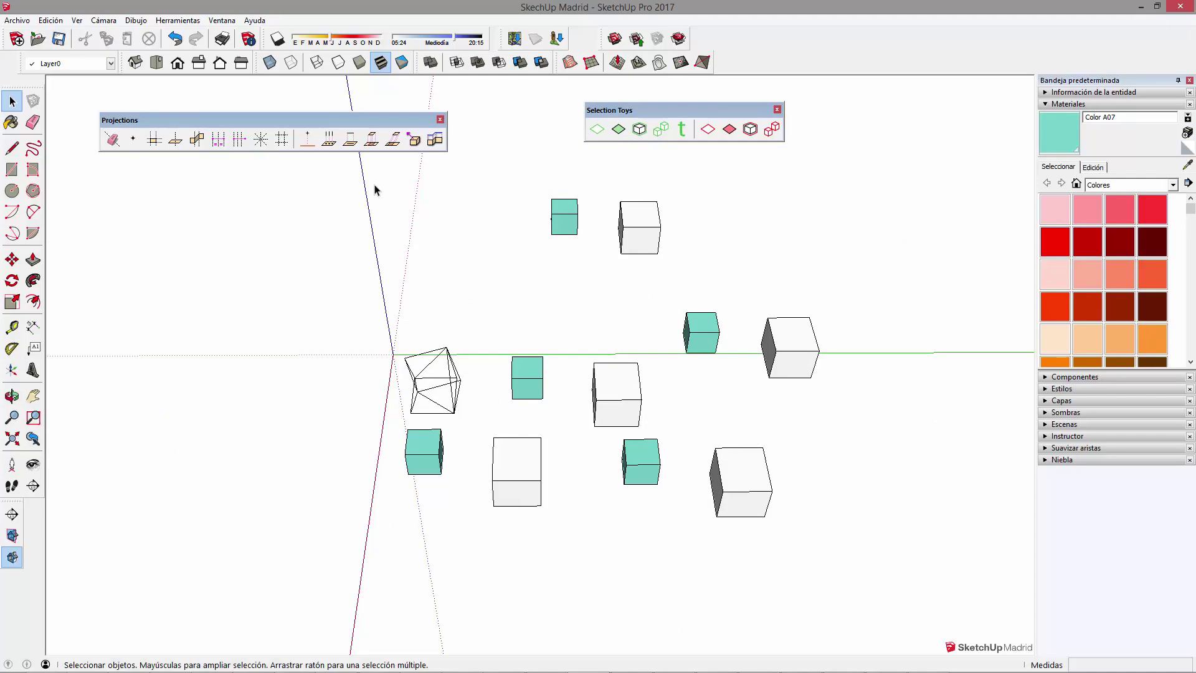
key("ctrl+a")
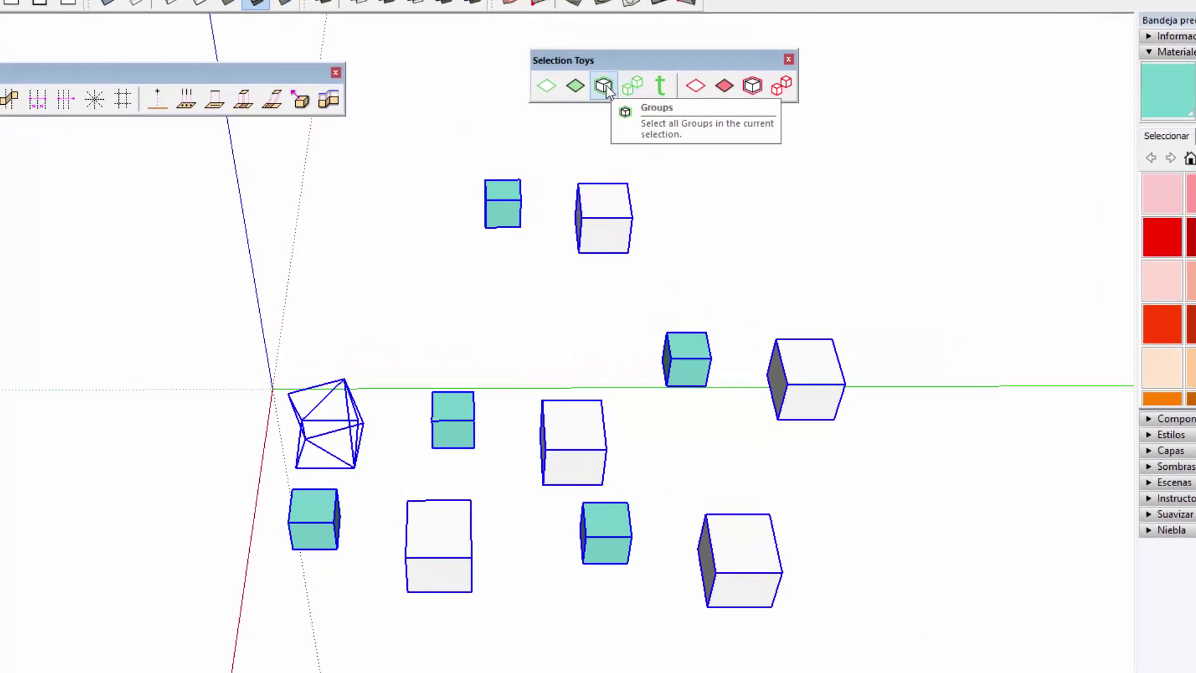
- Filter the selection to groups and move the white cubes to the right
left_click(604, 86)
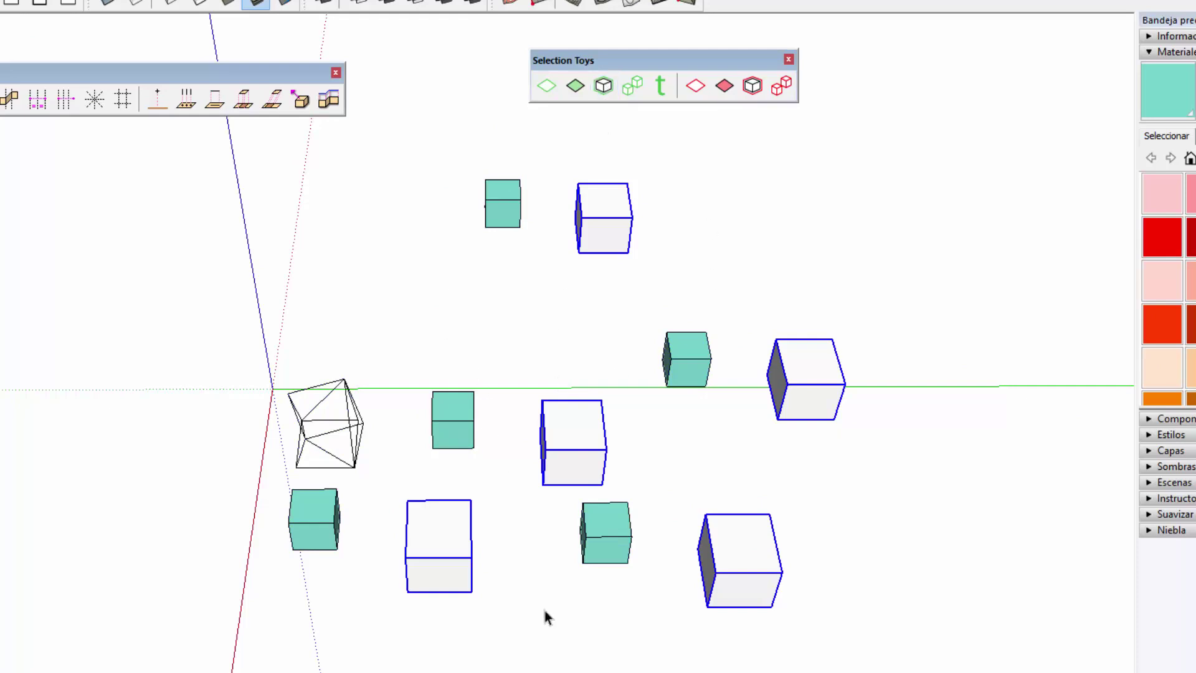
left_click(543, 637)
left_click(894, 643)
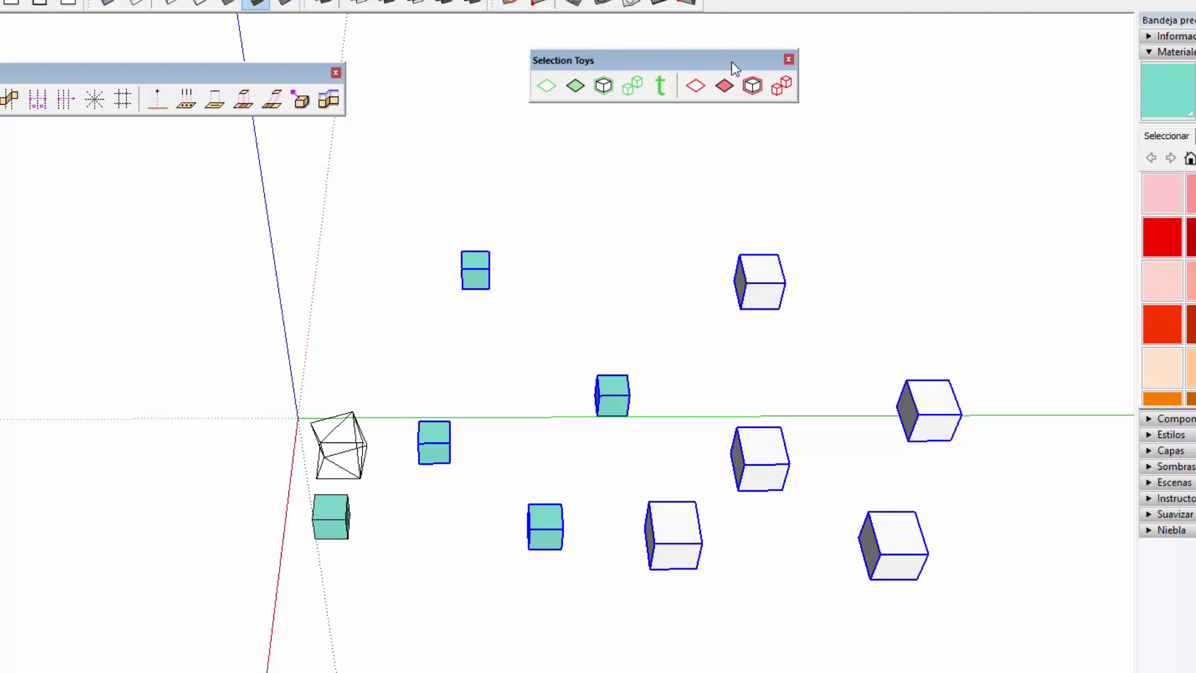
- Close the Projections tool set and reposition the Selection Toys tool set
left_click_drag(732, 66, 687, 77)
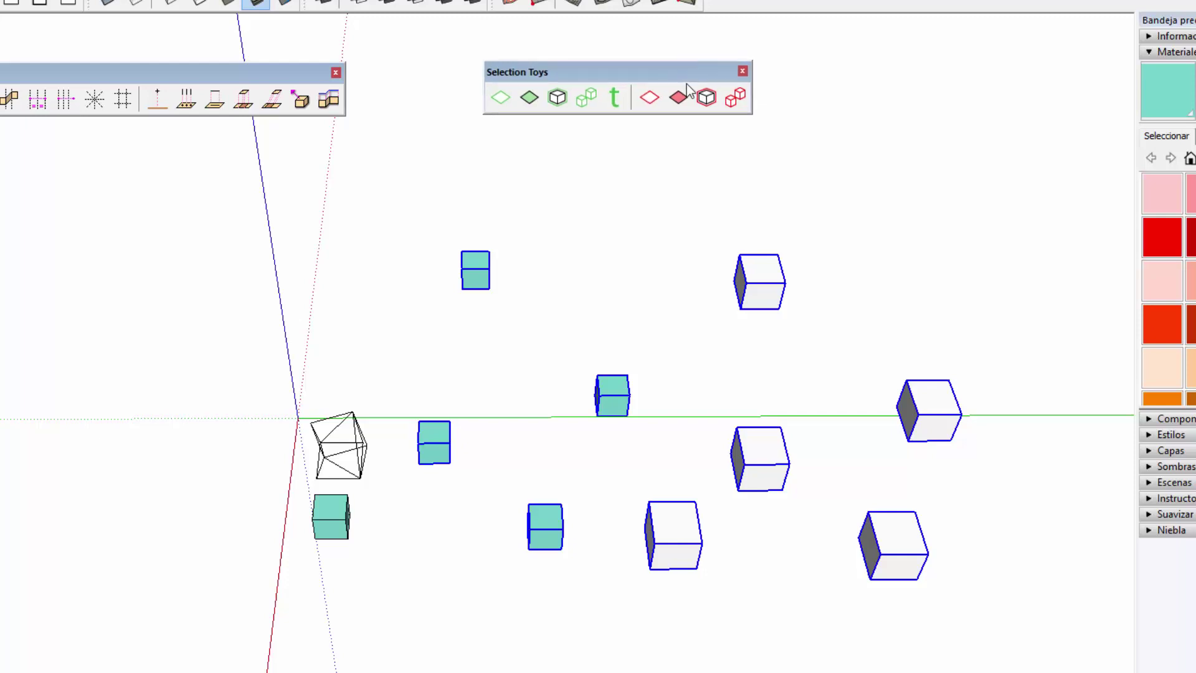
left_click(336, 73)
left_click_drag(620, 75, 578, 100)
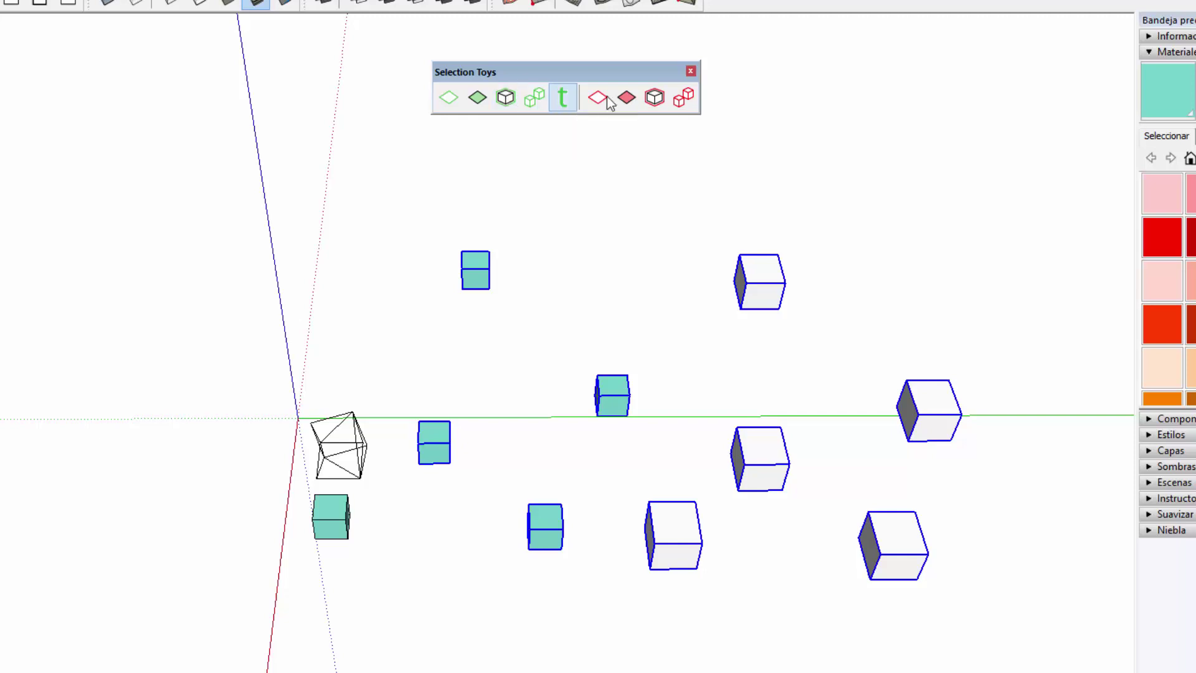
- Deselect the white cubes, then check context menus of individual teal cubes
left_click(654, 98)
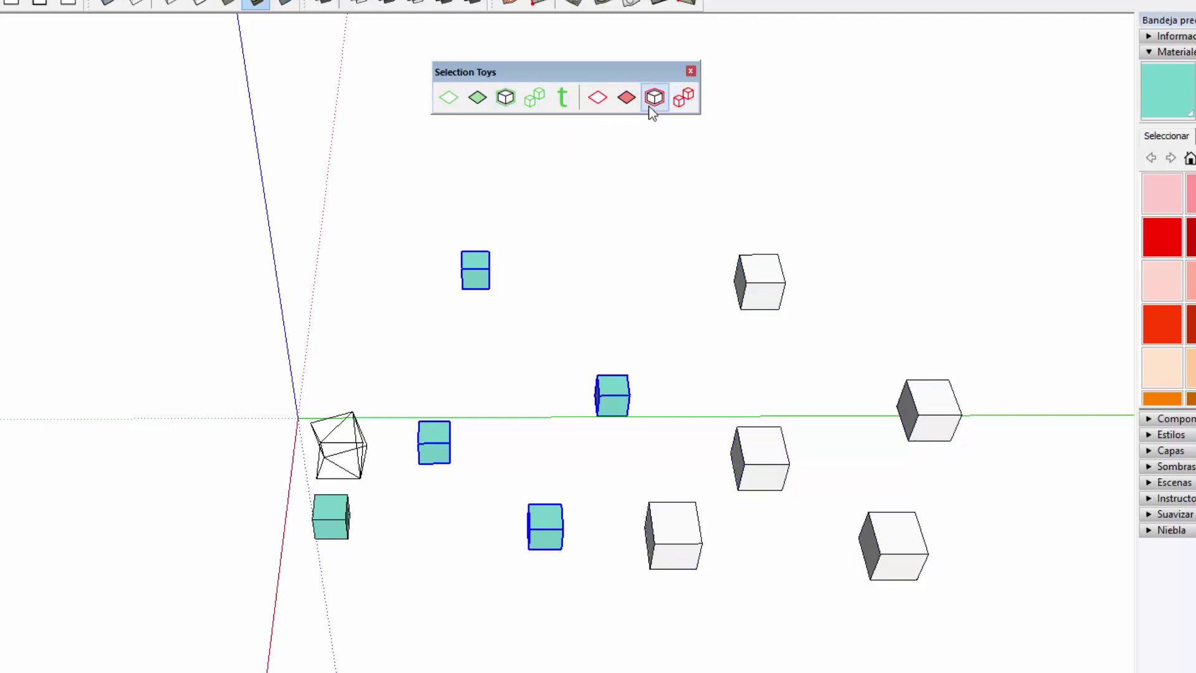
middle_click_drag(560, 374, 428, 449)
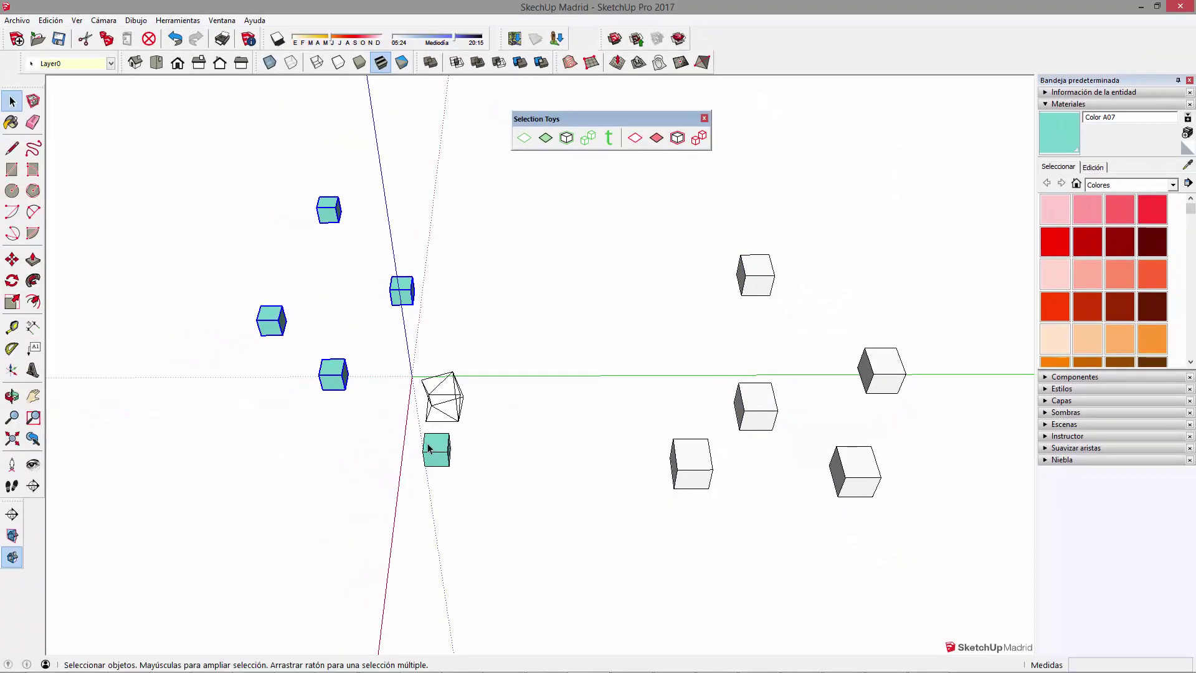
left_click(439, 446)
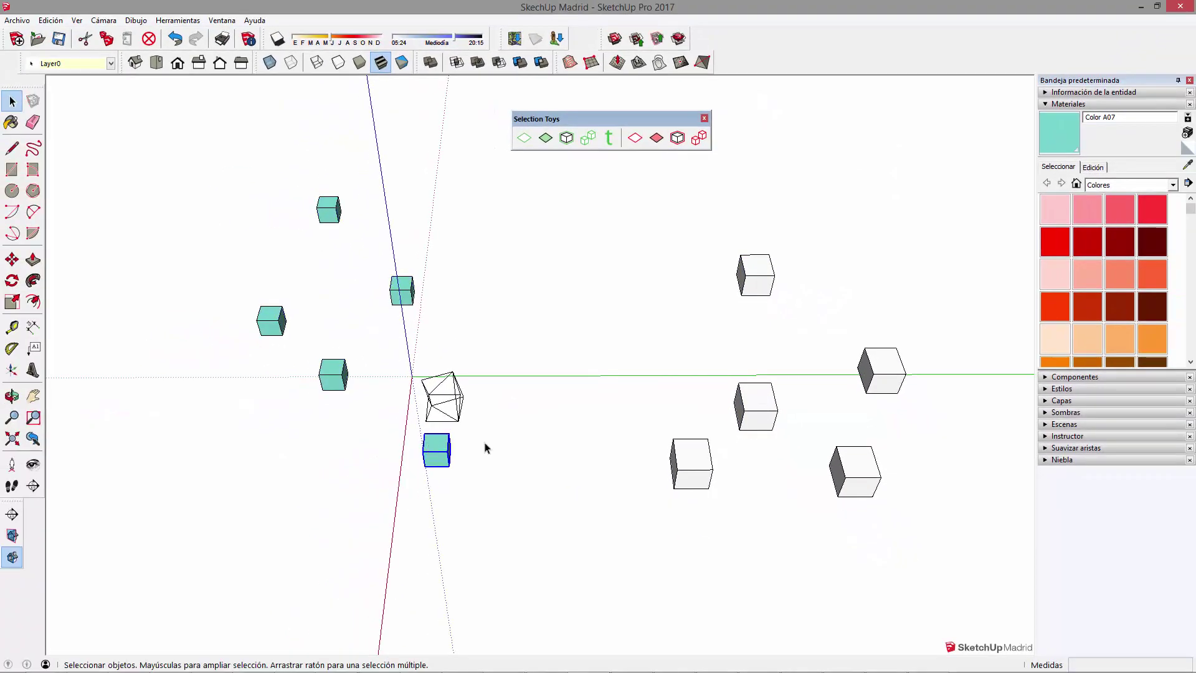
scroll(432, 446, "up", 1)
right_click(432, 445)
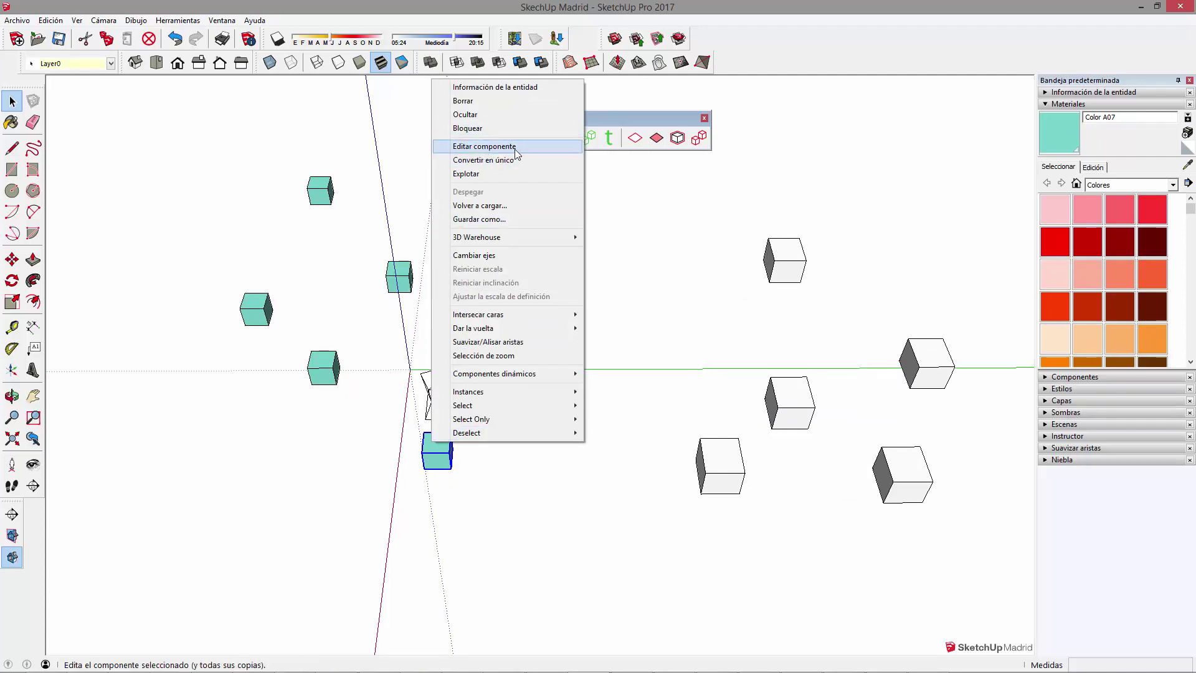
left_click(416, 276)
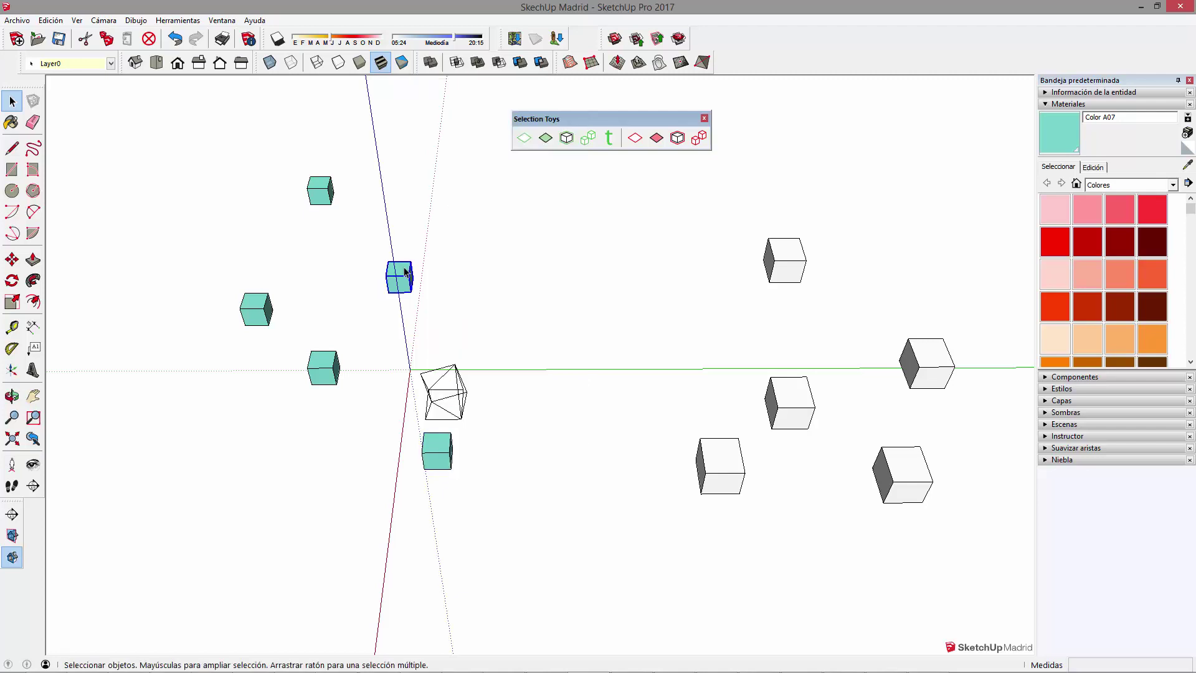
right_click(416, 275)
left_click(448, 334)
- Window-select everything, drop the teal cubes, and move the rest up and right
left_click_drag(325, 181, 994, 554)
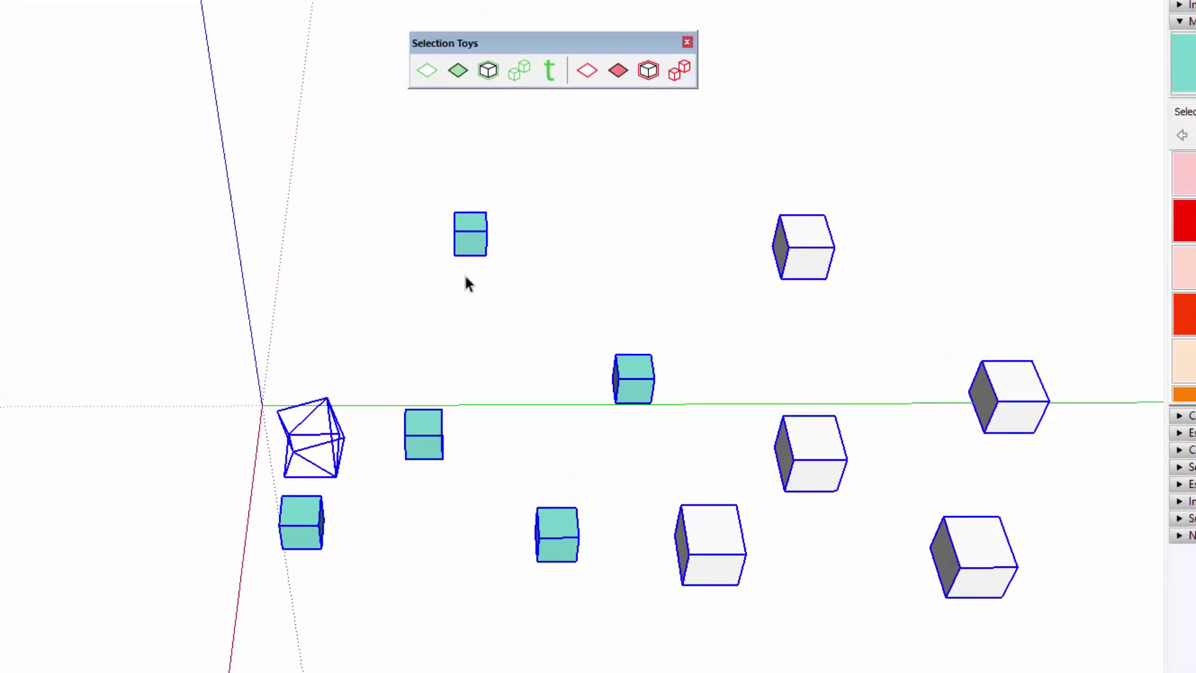
left_click(685, 72)
scroll(493, 343, "down", 2)
scroll(492, 343, "down", 2)
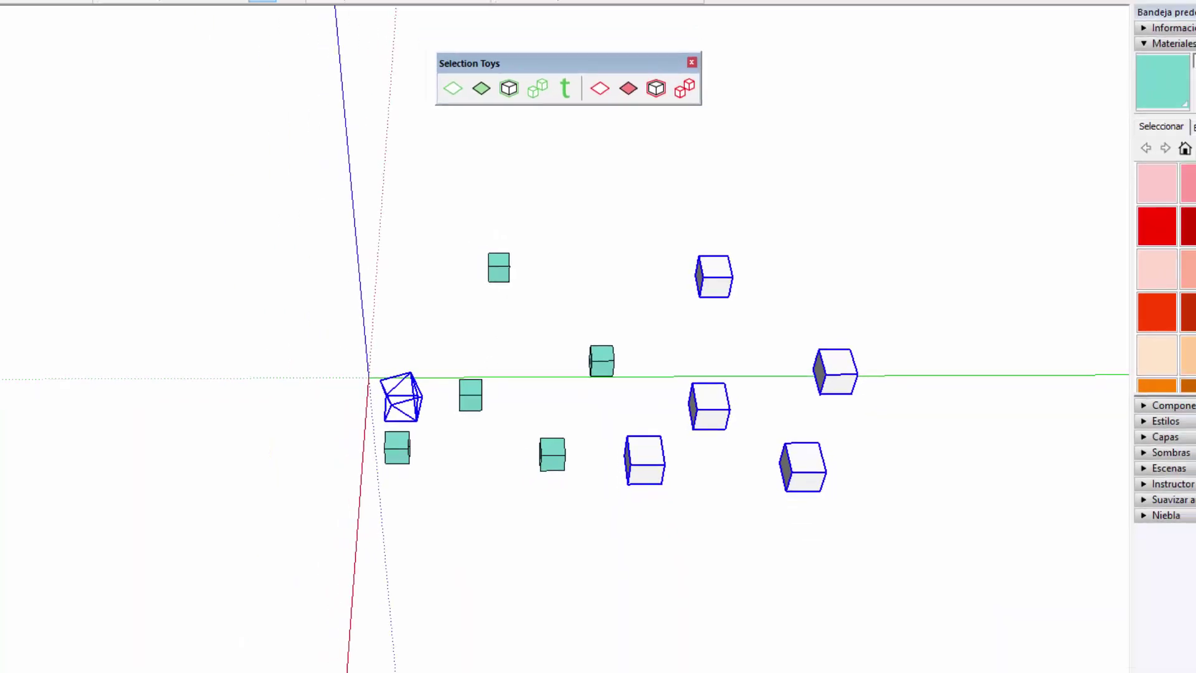
left_click(542, 448)
left_click(665, 286)
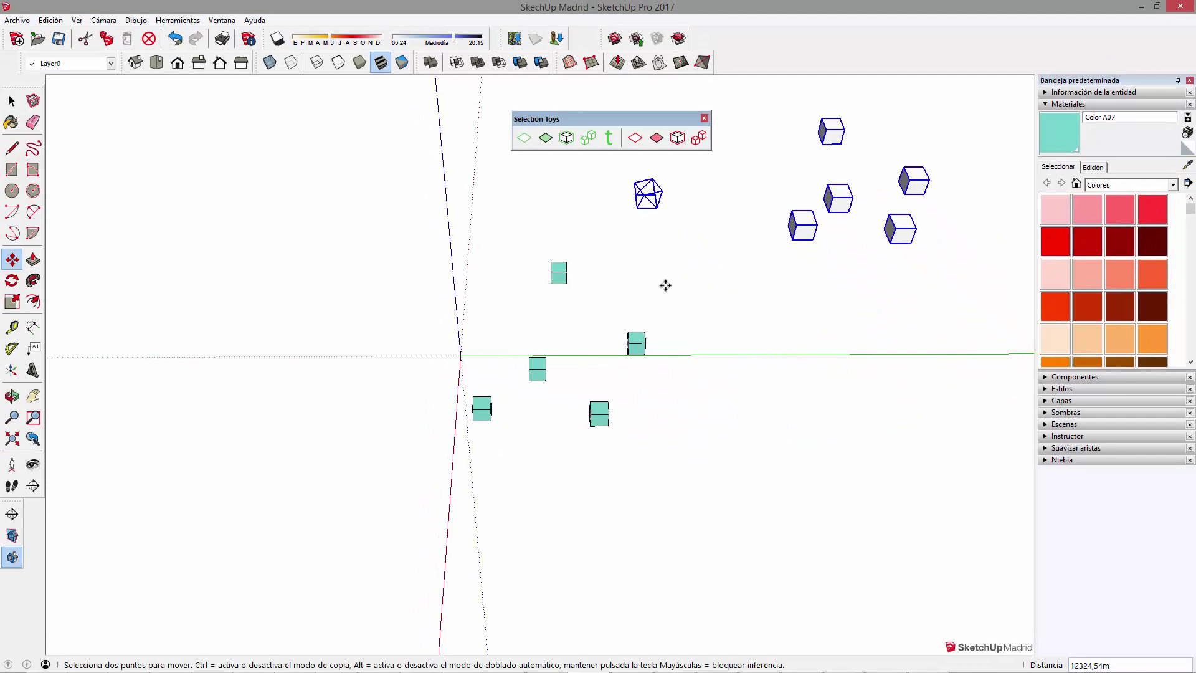
key("space")
- Clear the selection and orbit the view to a new angle
left_click(622, 294)
middle_click_drag(622, 294, 586, 374)
middle_click_drag(735, 142, 642, 373)
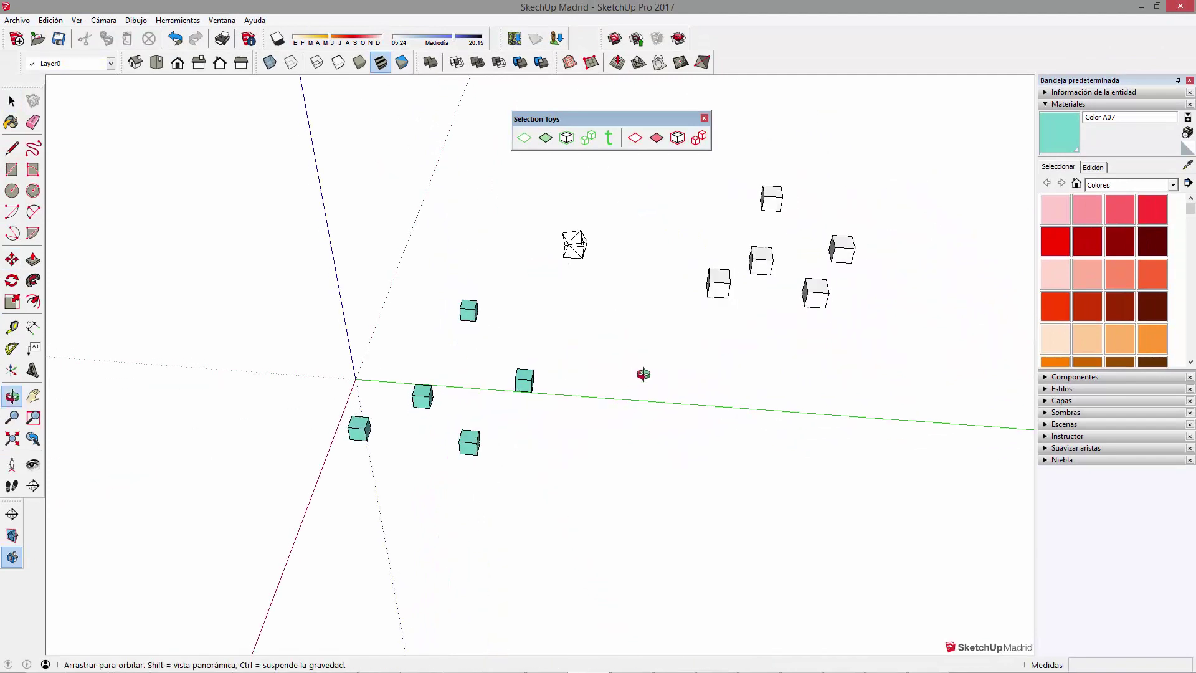
left_click(34, 347)
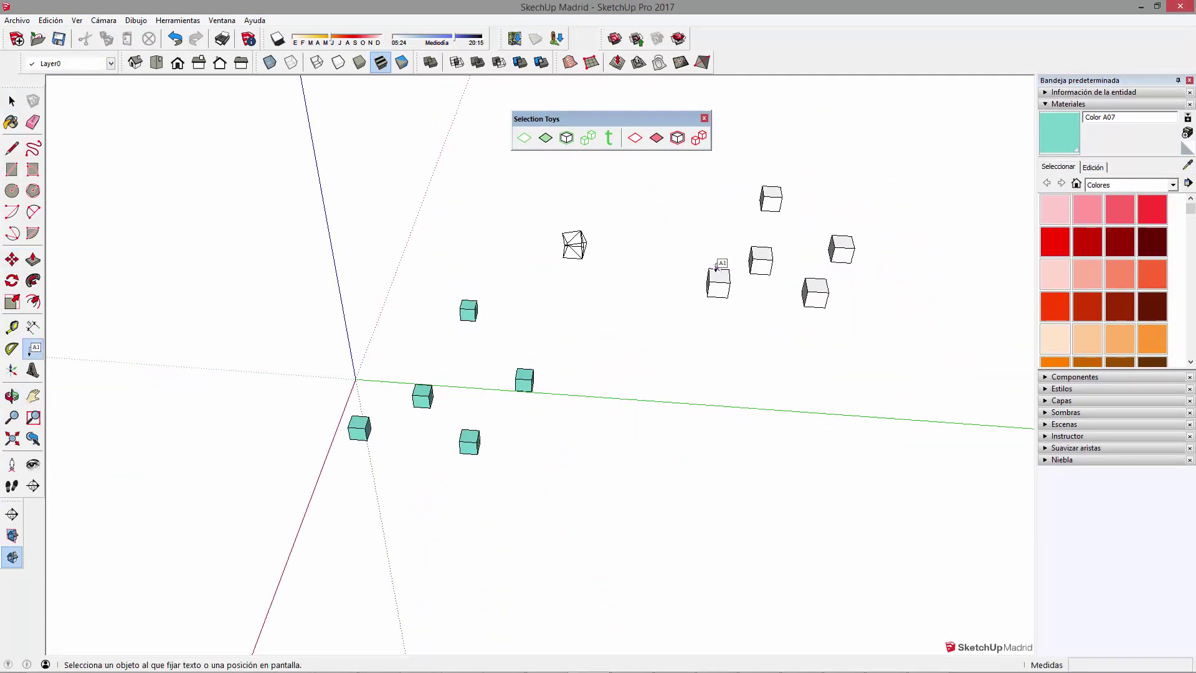
- Add a coordinate leader label to a white cube corner and start a second label
left_click(708, 267)
left_click(725, 214)
left_click(828, 292)
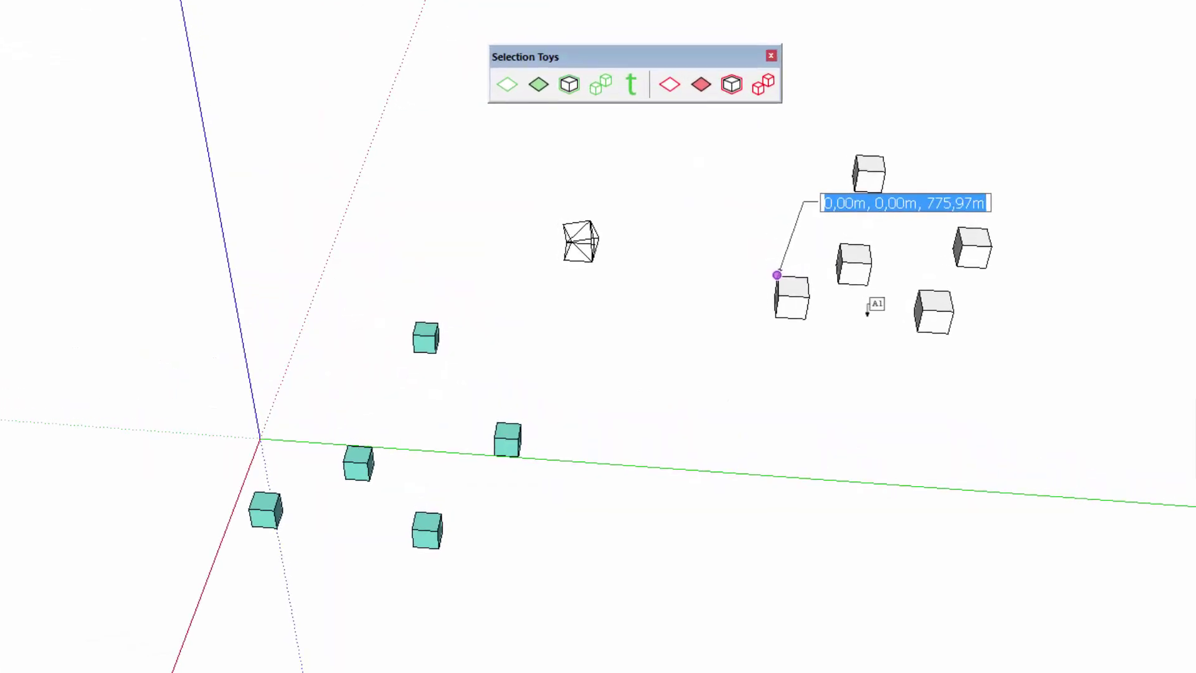
left_click(952, 311)
left_click(989, 373)
key("BackSpace")
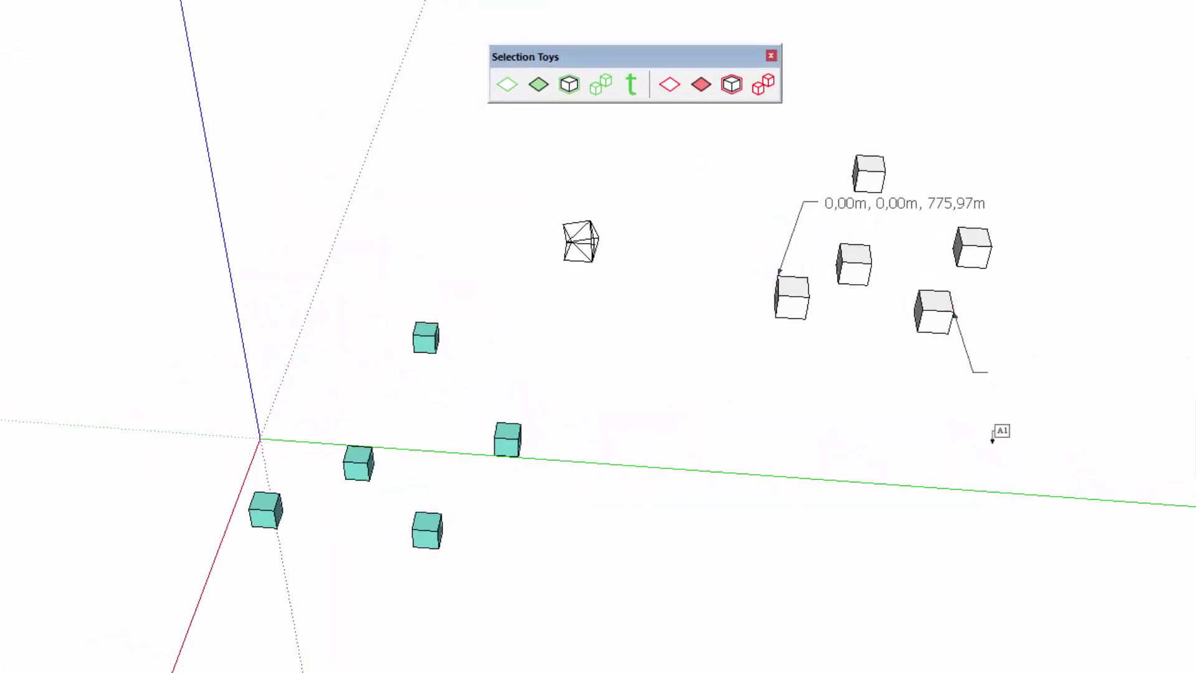
scroll(959, 349, "up", 1)
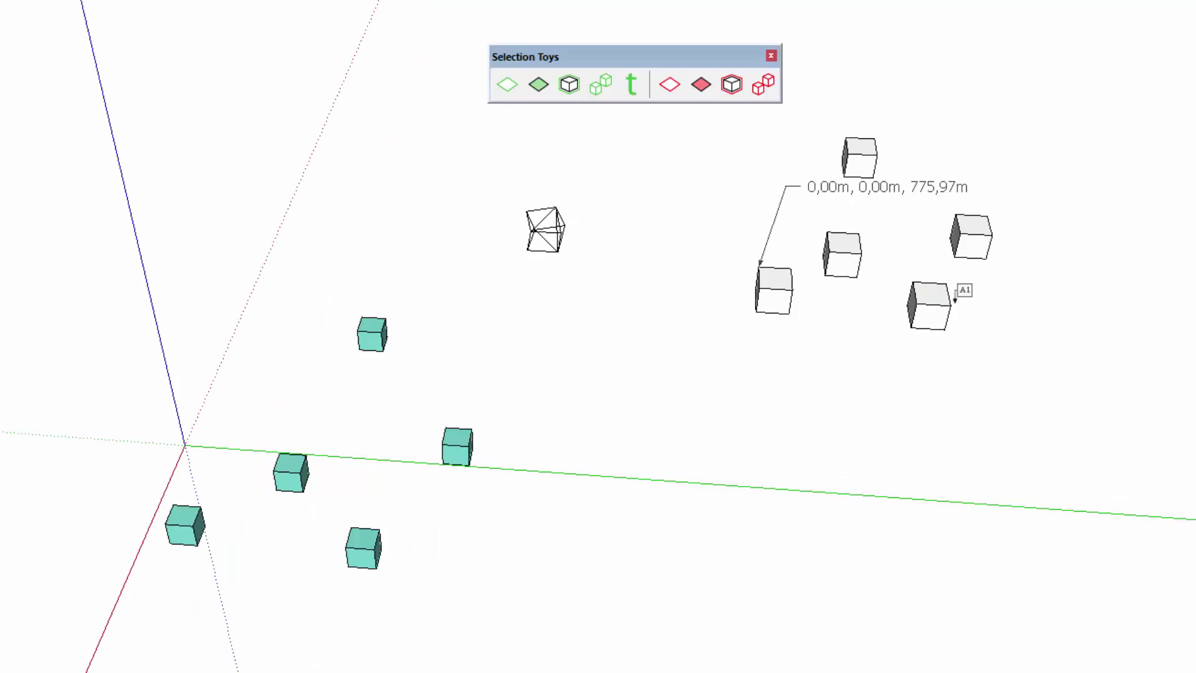
- Add a leader label reading 'Text 2d' to another cube's edge
left_click(951, 303)
left_click(1000, 279)
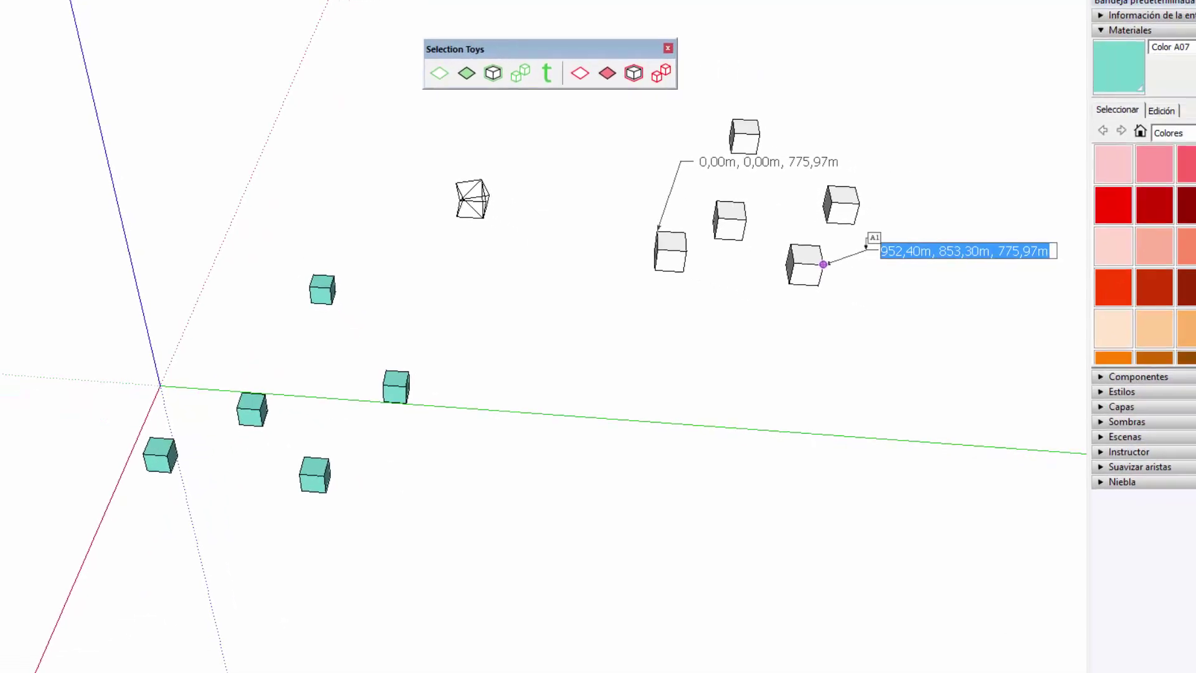
left_click(872, 246)
type("Text 2d")
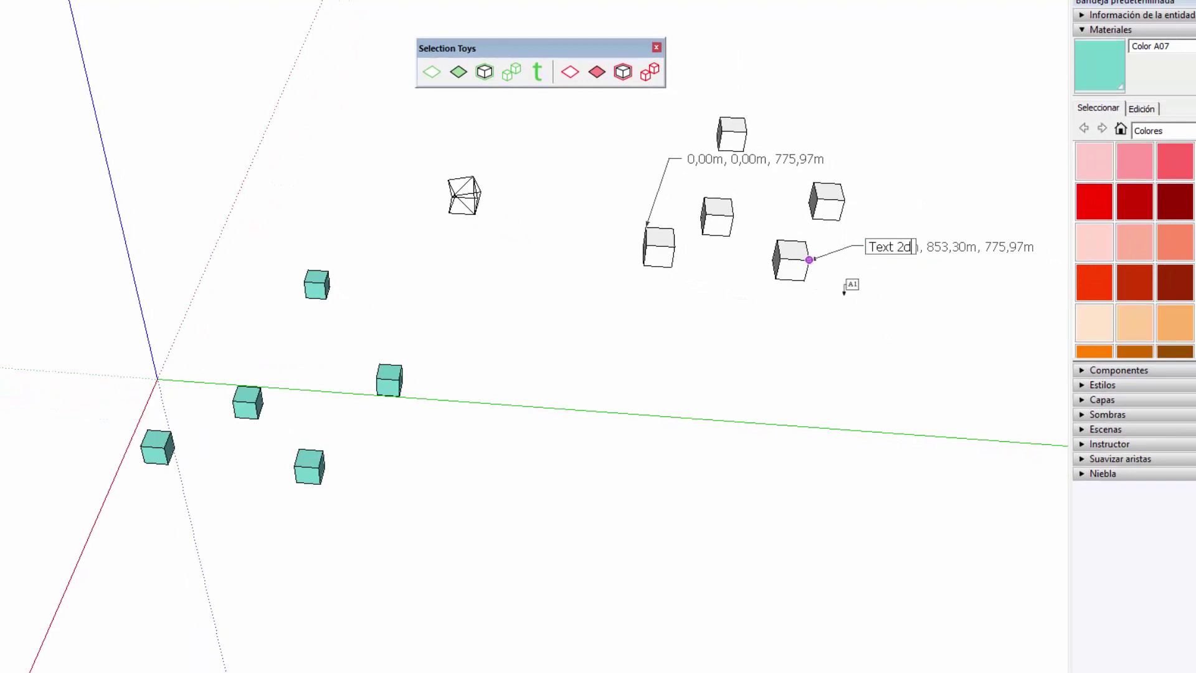
left_click(844, 291)
mouse_move(849, 286)
middle_mouse_down()
mouse_move(847, 318)
mouse_move(877, 333)
mouse_move(704, 368)
middle_mouse_up()
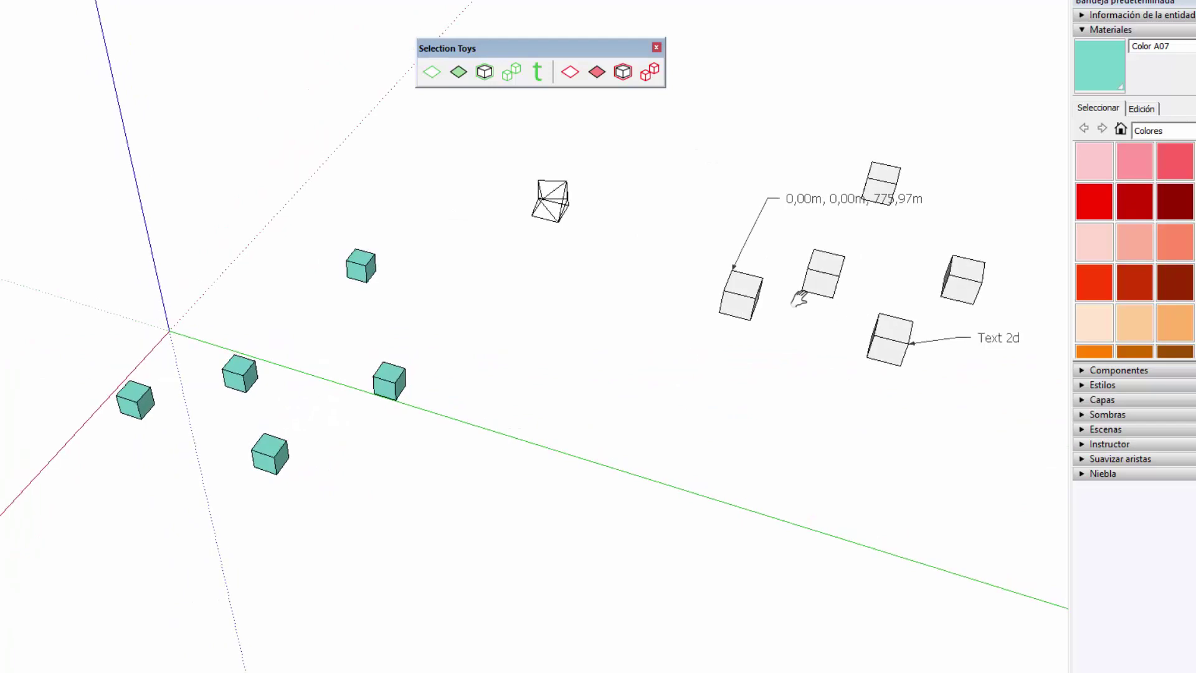
middle_click_drag(799, 298, 756, 282)
- Window-select everything, filter the selection to text only, and delete the labels
mouse_move(82, 107)
left_mouse_down()
mouse_move(814, 331)
mouse_move(888, 464)
mouse_move(88, 166)
left_mouse_up()
left_click_drag(99, 69, 926, 486)
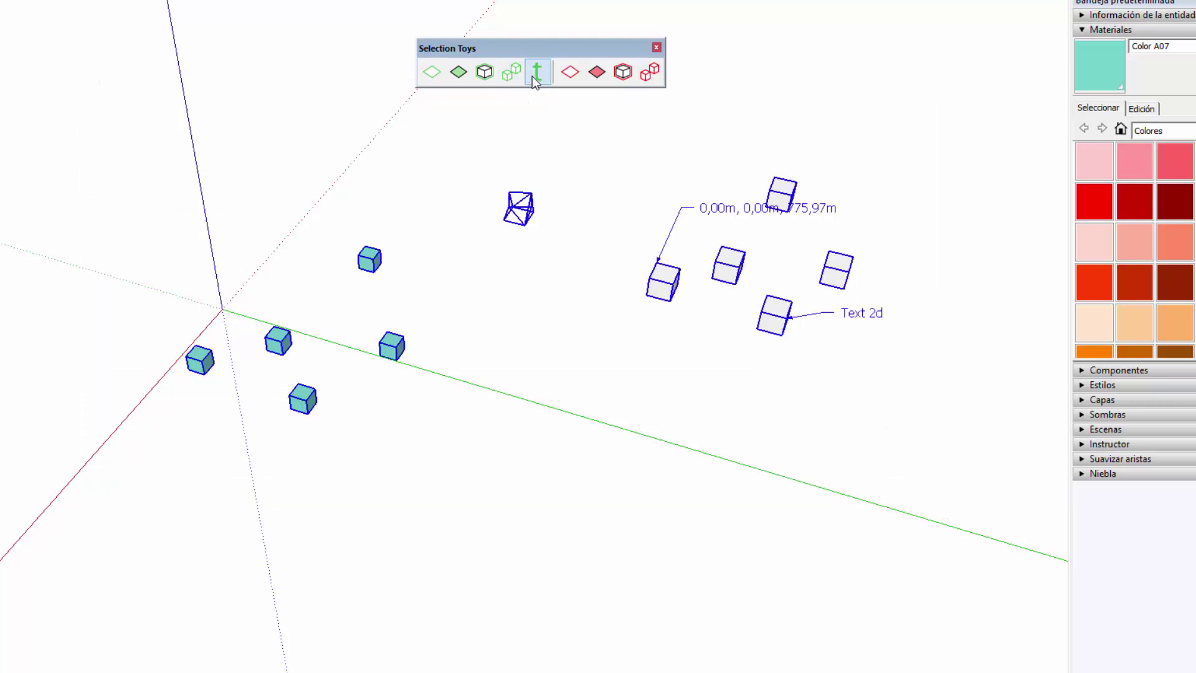
left_click(537, 71)
mouse_move(761, 498)
middle_mouse_down()
mouse_move(942, 331)
mouse_move(868, 475)
mouse_move(643, 390)
mouse_move(791, 428)
middle_mouse_up()
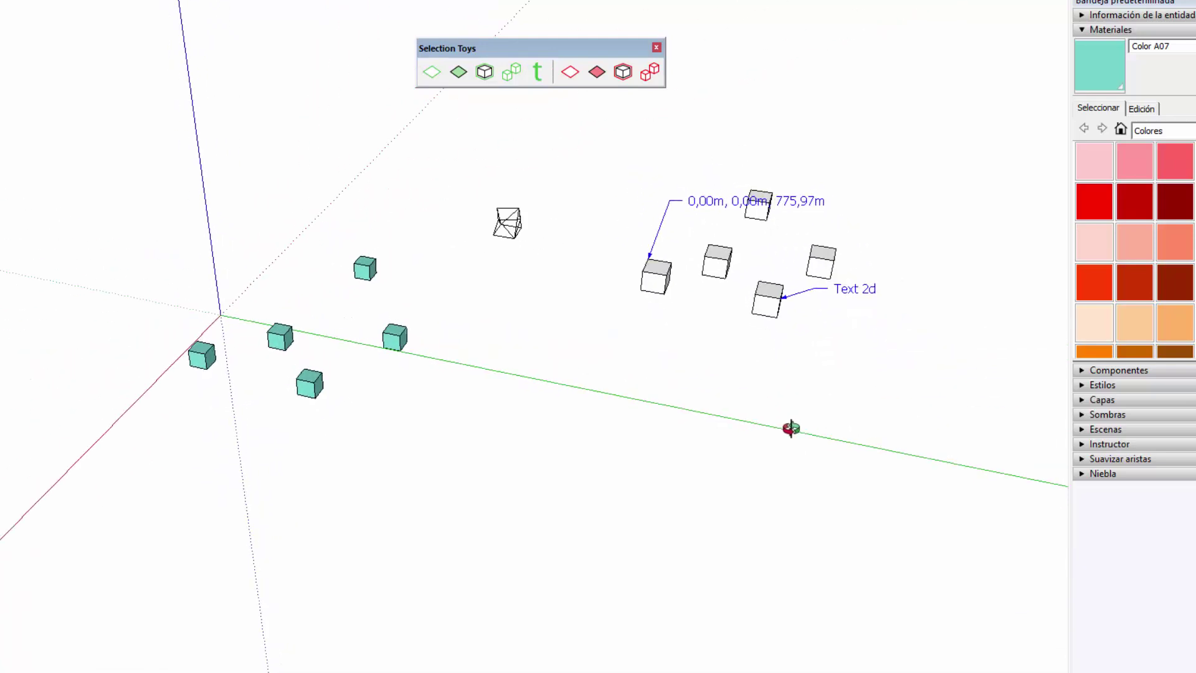
scroll(741, 350, "up", 2)
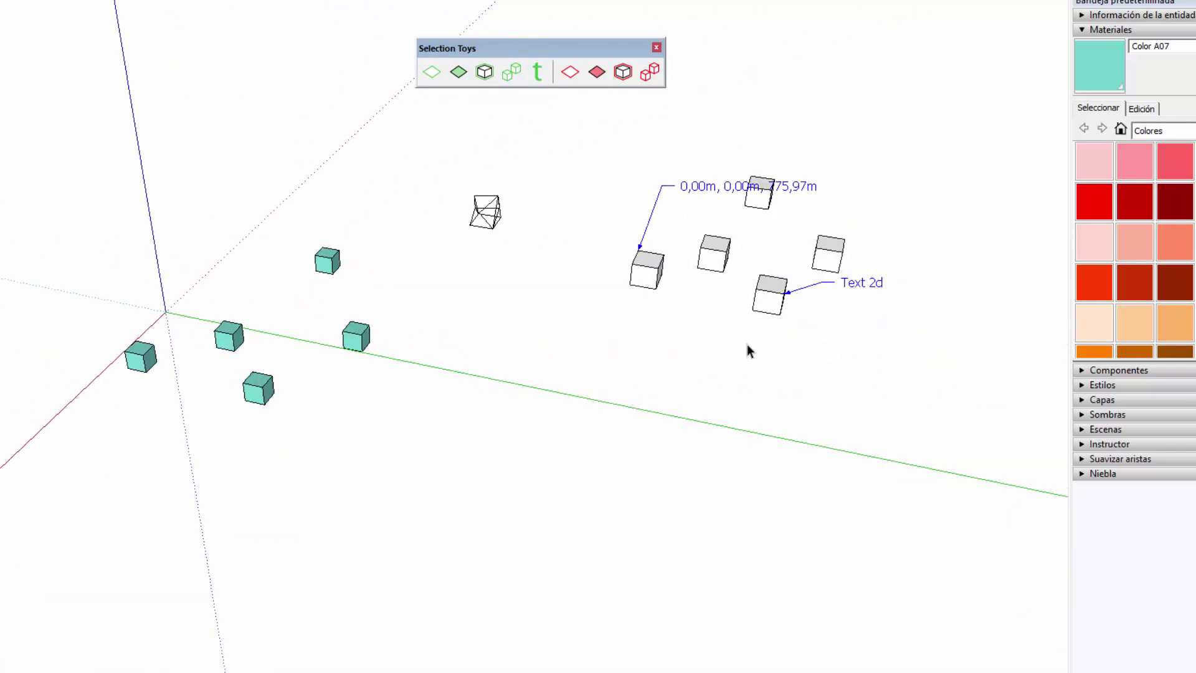
scroll(746, 343, "down", 2)
key("Delete")
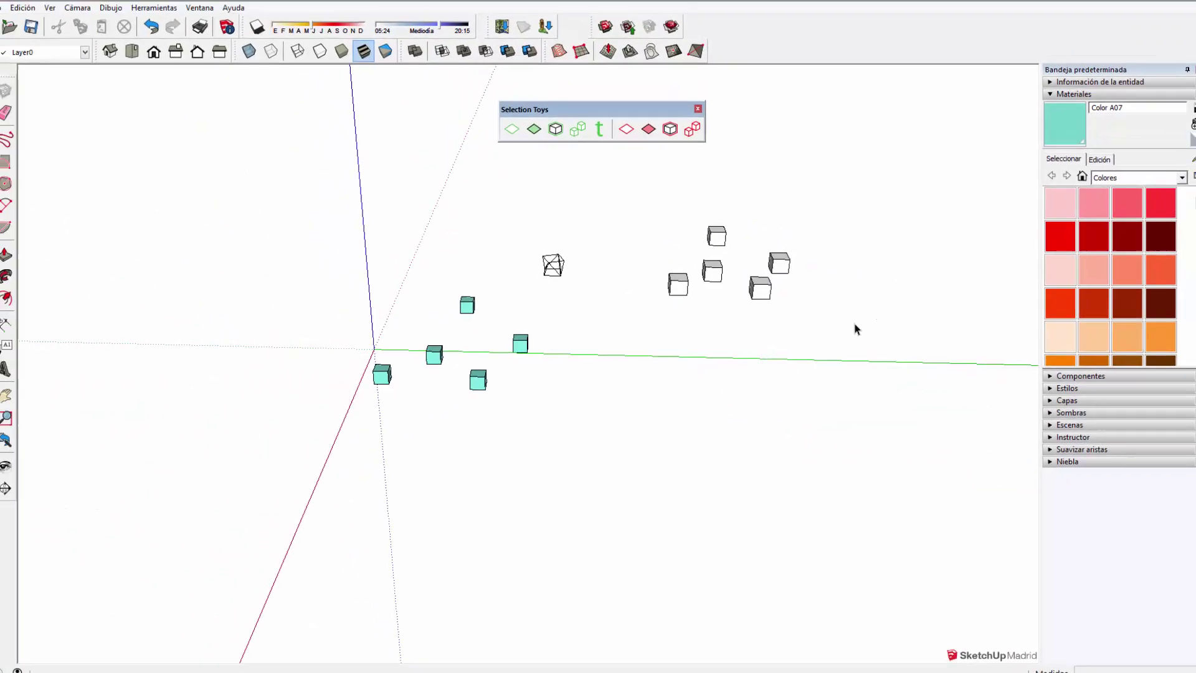
mouse_move(873, 385)
middle_mouse_down()
mouse_move(833, 385)
mouse_move(849, 390)
mouse_move(721, 346)
mouse_move(679, 153)
middle_mouse_up()
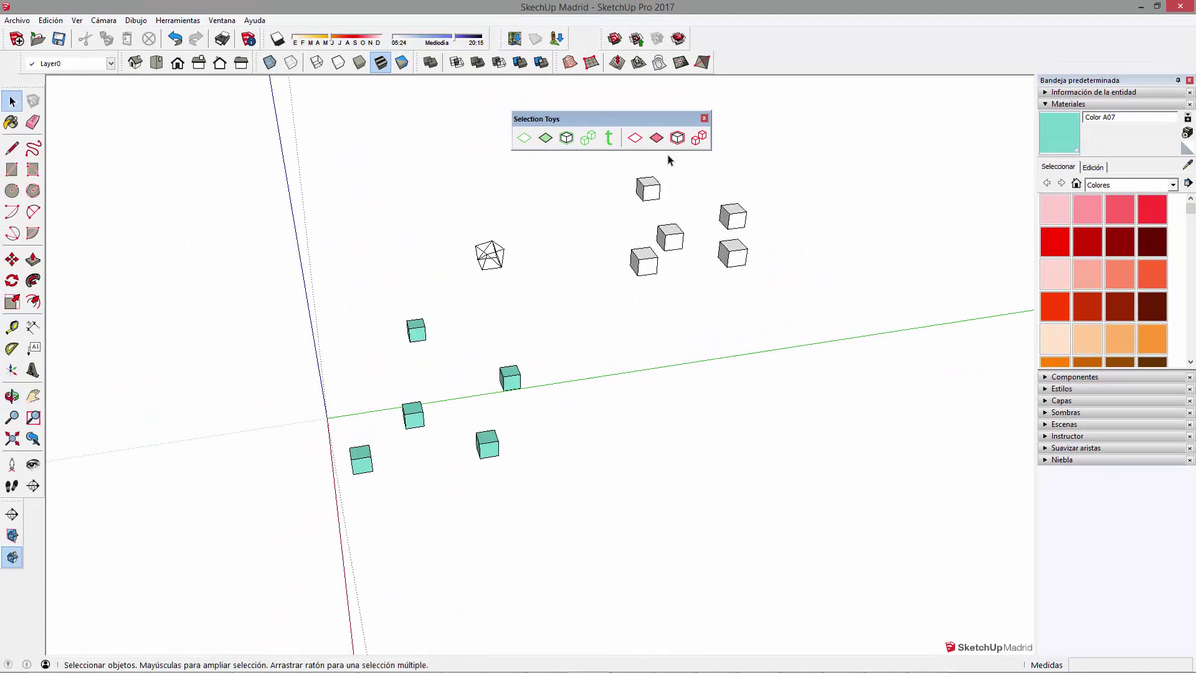
- Reposition the Selection Toys palette and window-select all cubes and the wireframe box
left_click_drag(663, 118, 769, 99)
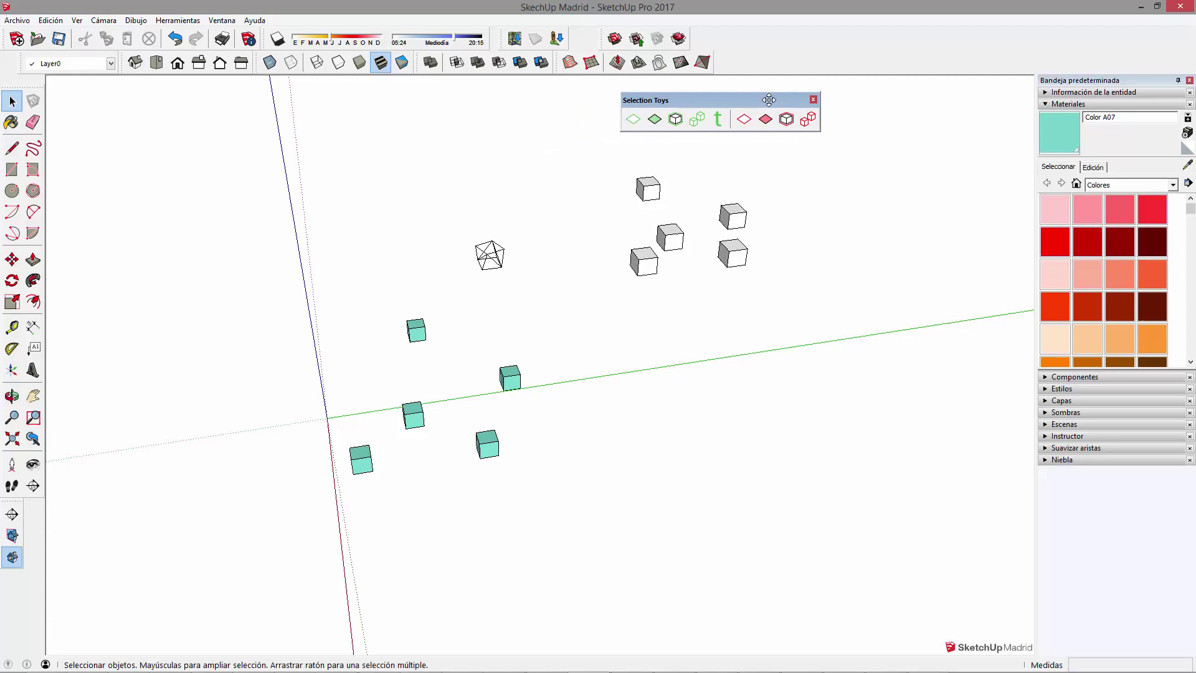
mouse_move(769, 104)
left_mouse_down()
mouse_move(303, 143)
mouse_move(566, 113)
mouse_move(433, 117)
left_mouse_up()
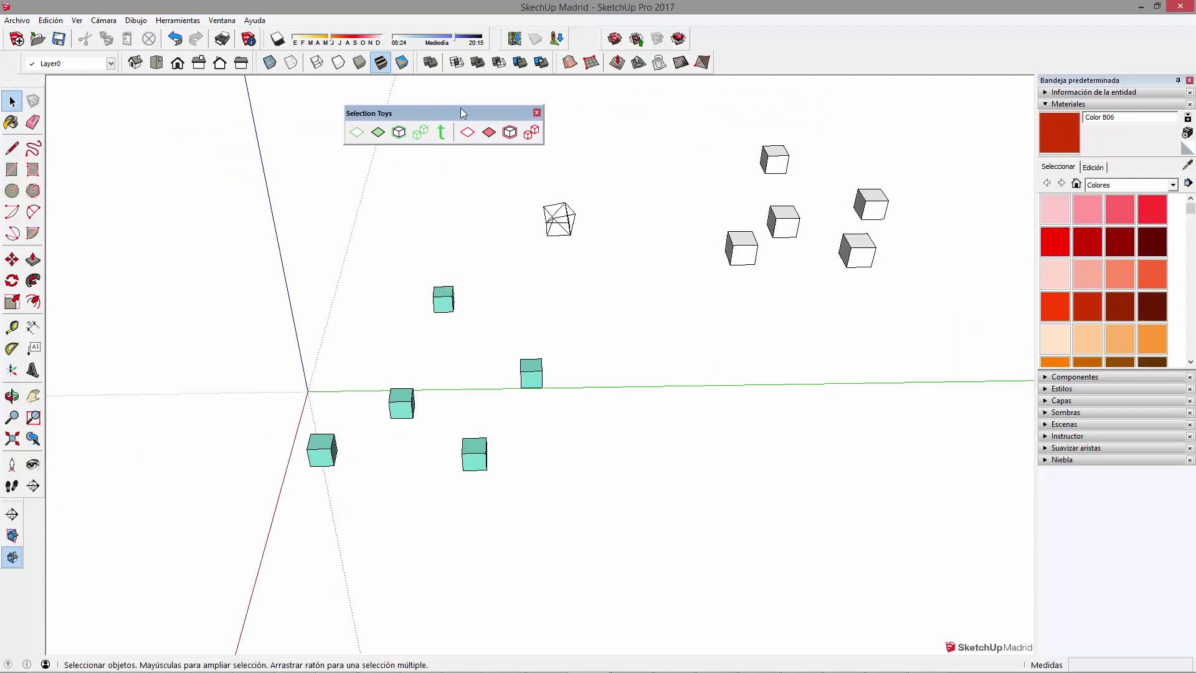
left_click_drag(461, 113, 524, 103)
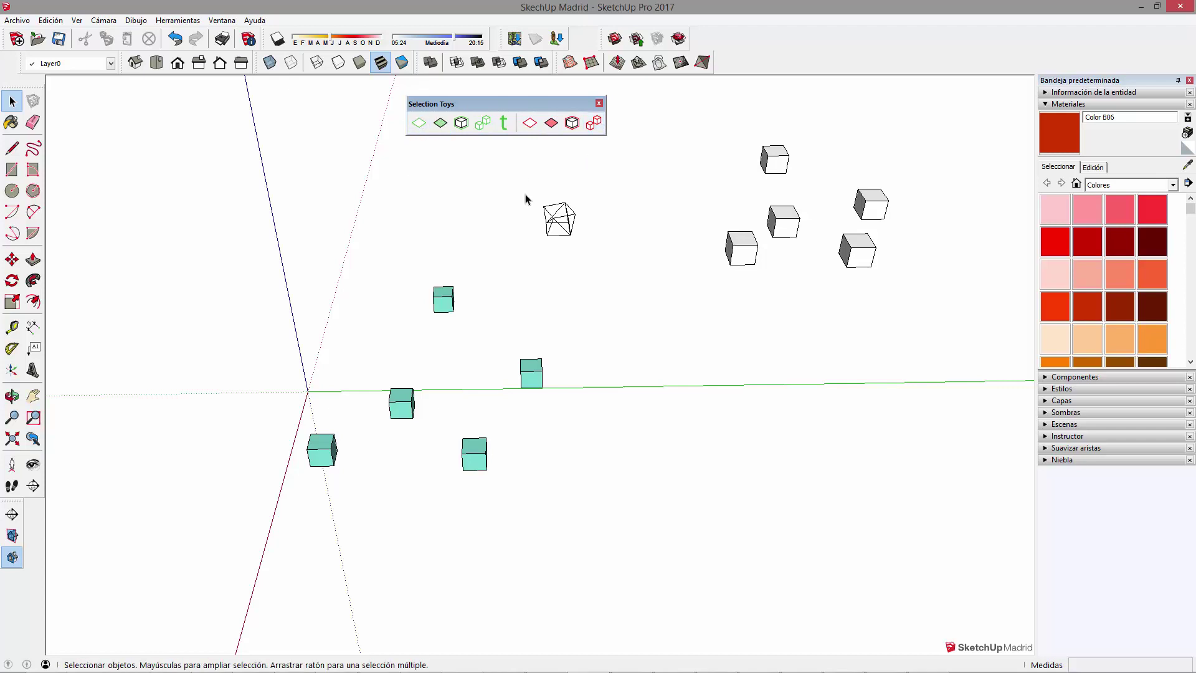
mouse_move(474, 104)
left_mouse_down()
mouse_move(636, 103)
mouse_move(500, 101)
left_mouse_up()
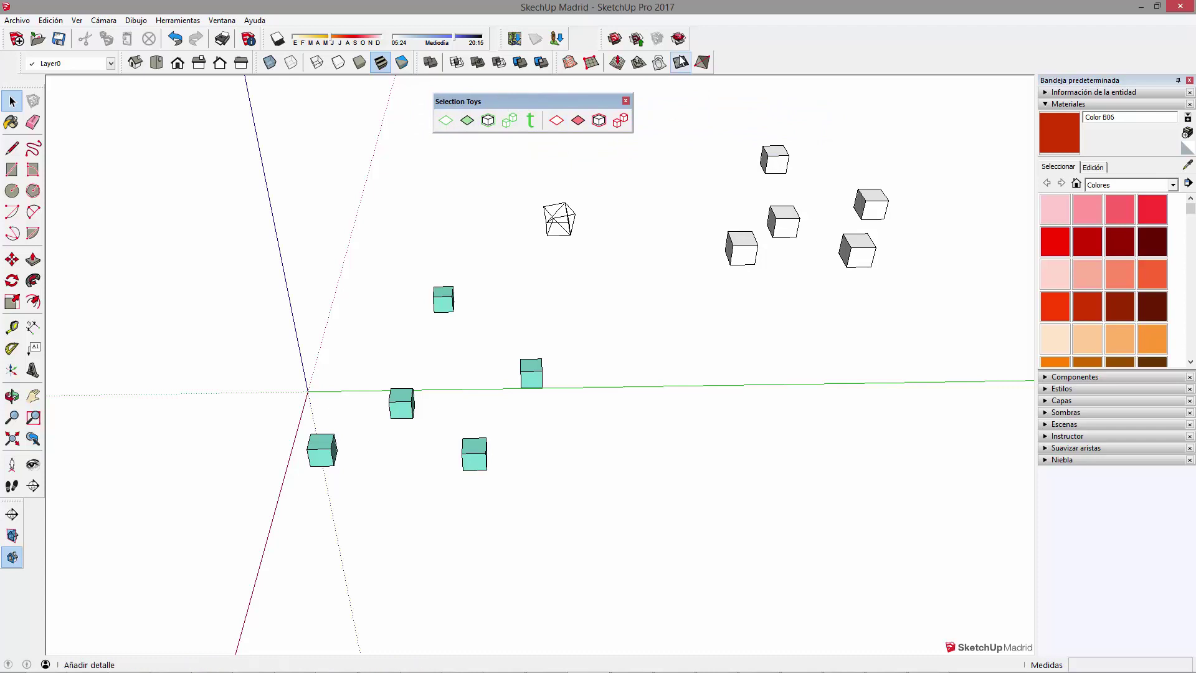
middle_click_drag(712, 170, 684, 200, "shift")
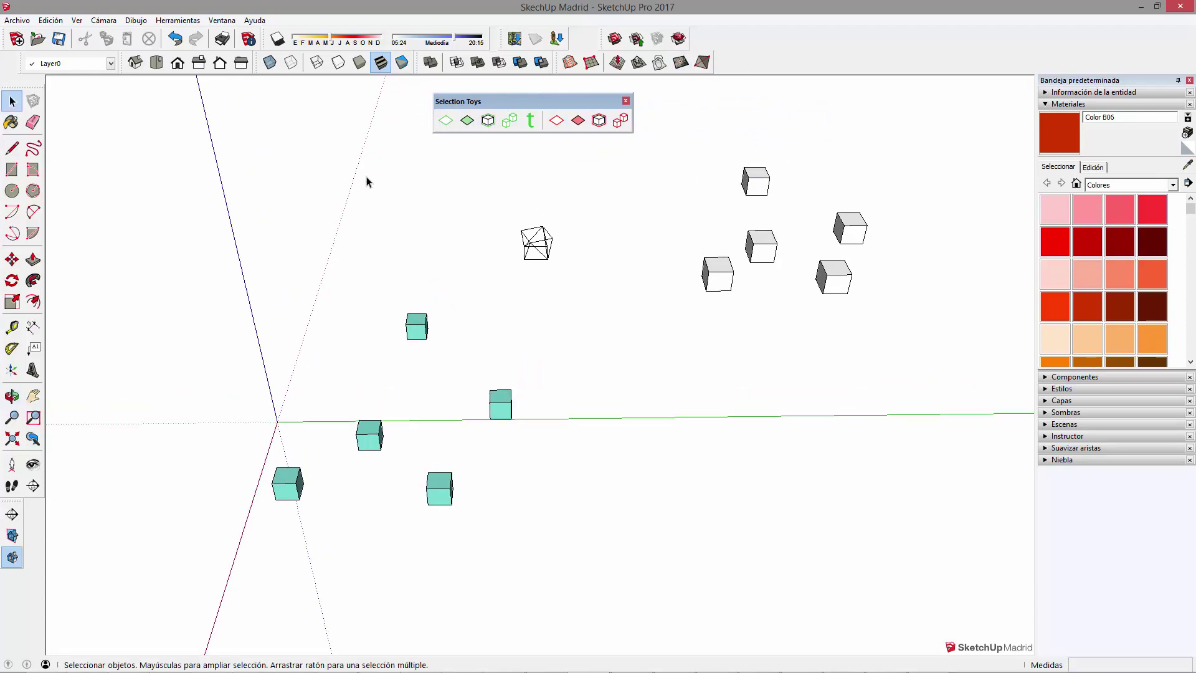
mouse_move(190, 114)
left_mouse_down()
mouse_move(881, 446)
mouse_move(940, 548)
left_mouse_up()
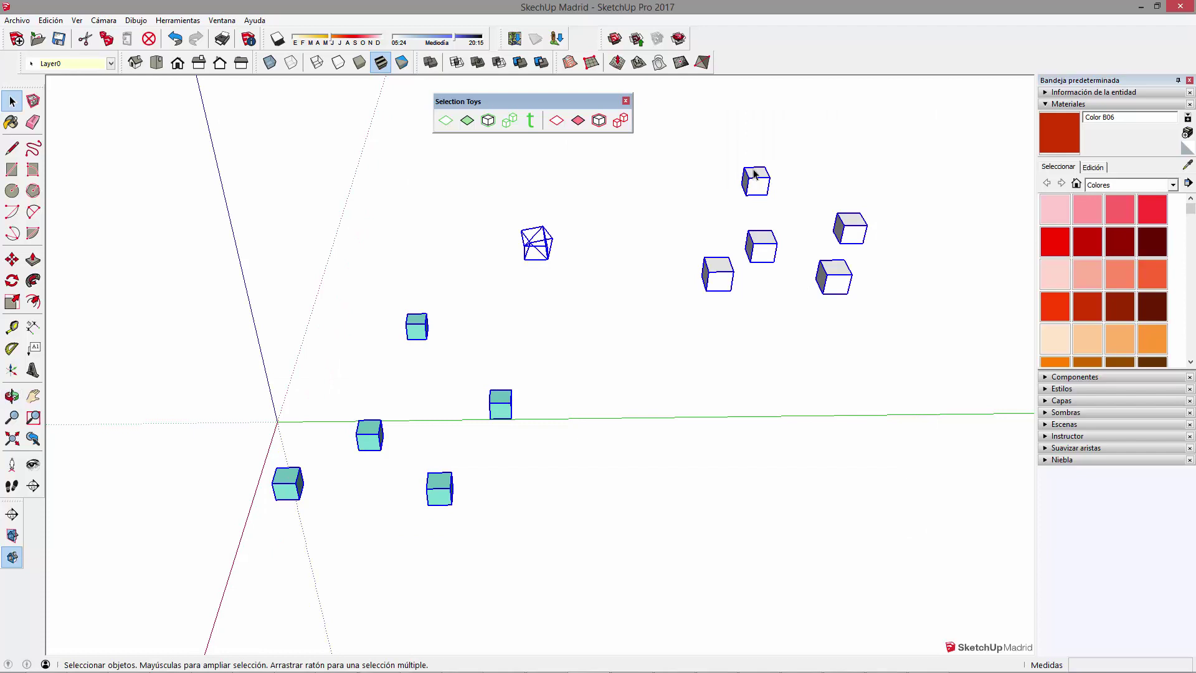
mouse_move(216, 156)
left_mouse_down()
mouse_move(902, 475)
mouse_move(939, 552)
left_mouse_up()
- Filter the selection to teal components and move them further right
right_click(751, 175)
mouse_move(682, 517)
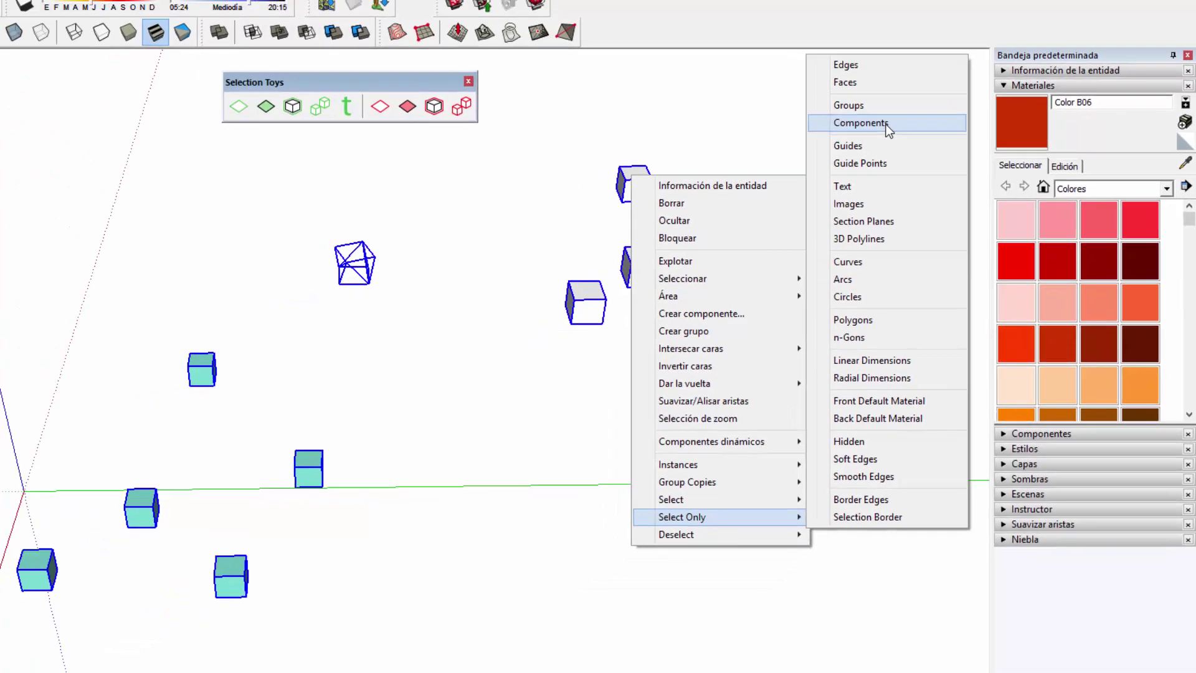
left_click(848, 119)
left_click(11, 259)
left_click(592, 432)
left_click(694, 430)
key("space")
- Select everything, keep only loose edges, and nudge the wireframe box lower right
left_click_drag(268, 118, 959, 560)
right_click(725, 270)
mouse_move(761, 536)
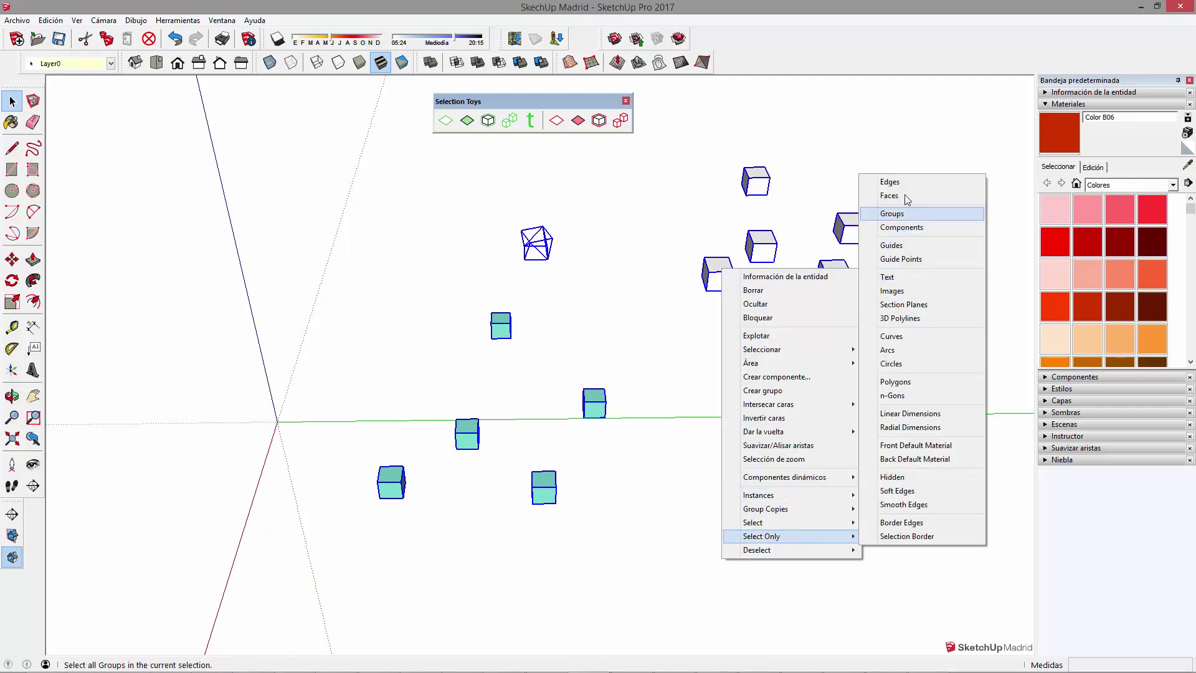
left_click(891, 182)
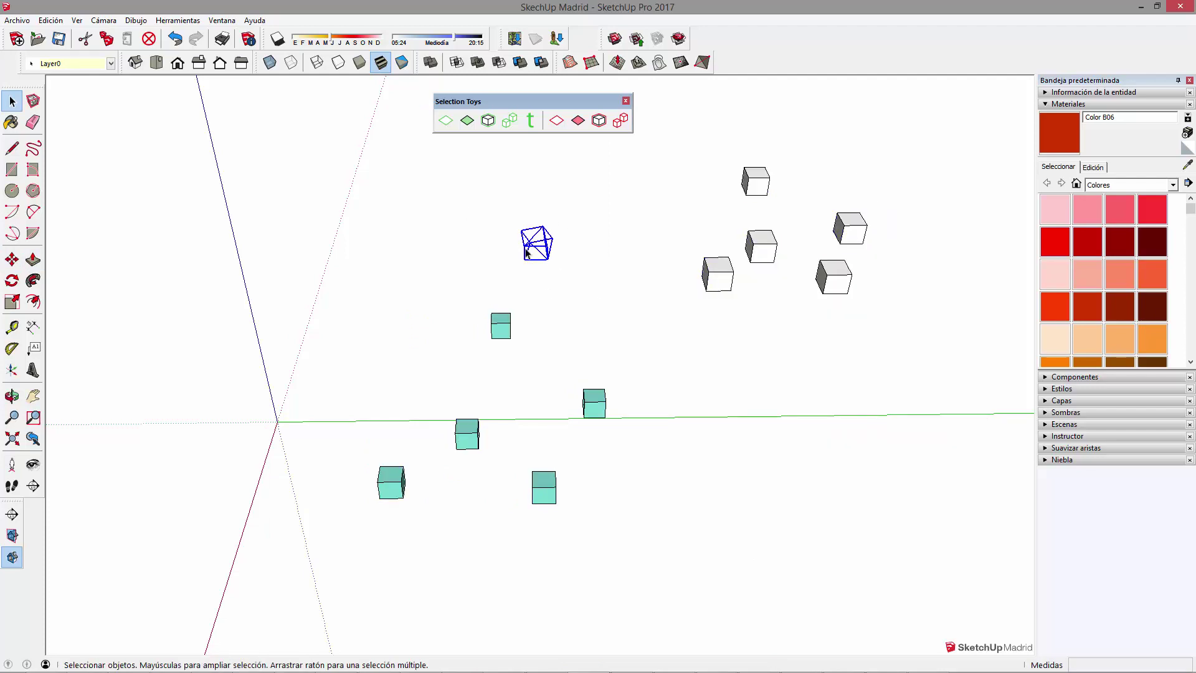
key("m")
left_click(572, 330)
left_click(612, 349)
key("space")
- Filter the wireframe selection to components, then select everything sharing a white cube's material
left_click_drag(533, 240, 613, 294)
right_click(562, 258)
mouse_move(493, 543)
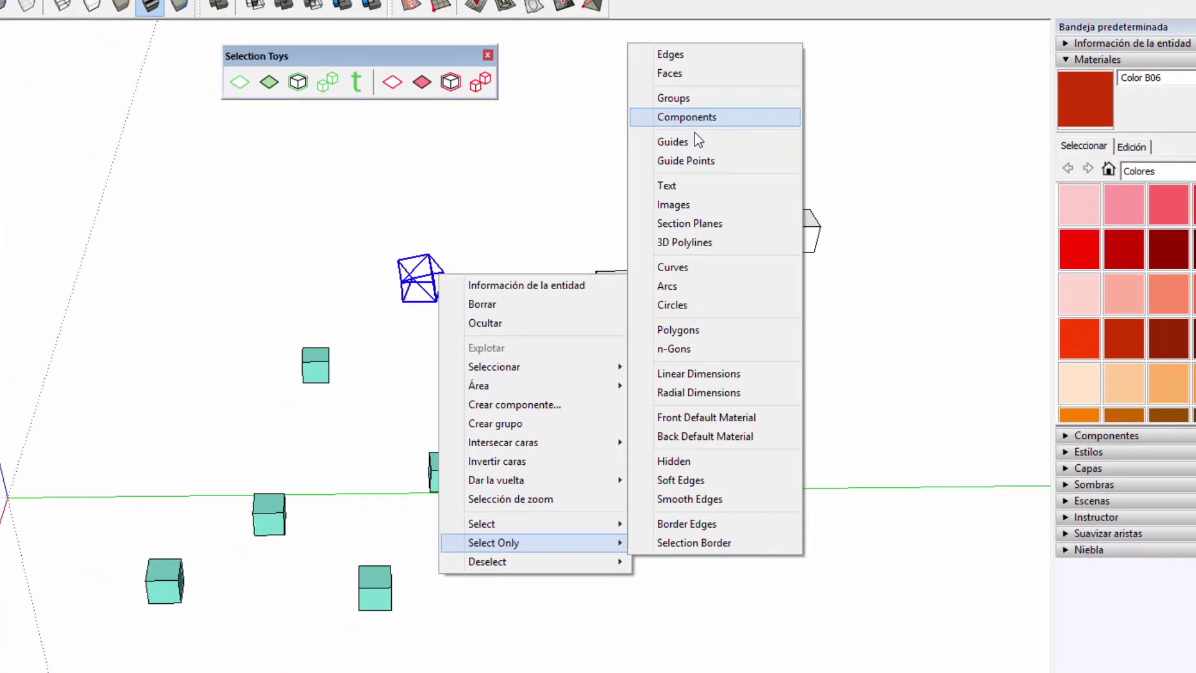
left_click(787, 136)
mouse_move(786, 135)
middle_mouse_down()
mouse_move(823, 434)
mouse_move(667, 401)
mouse_move(552, 315)
middle_mouse_up()
left_click(630, 260)
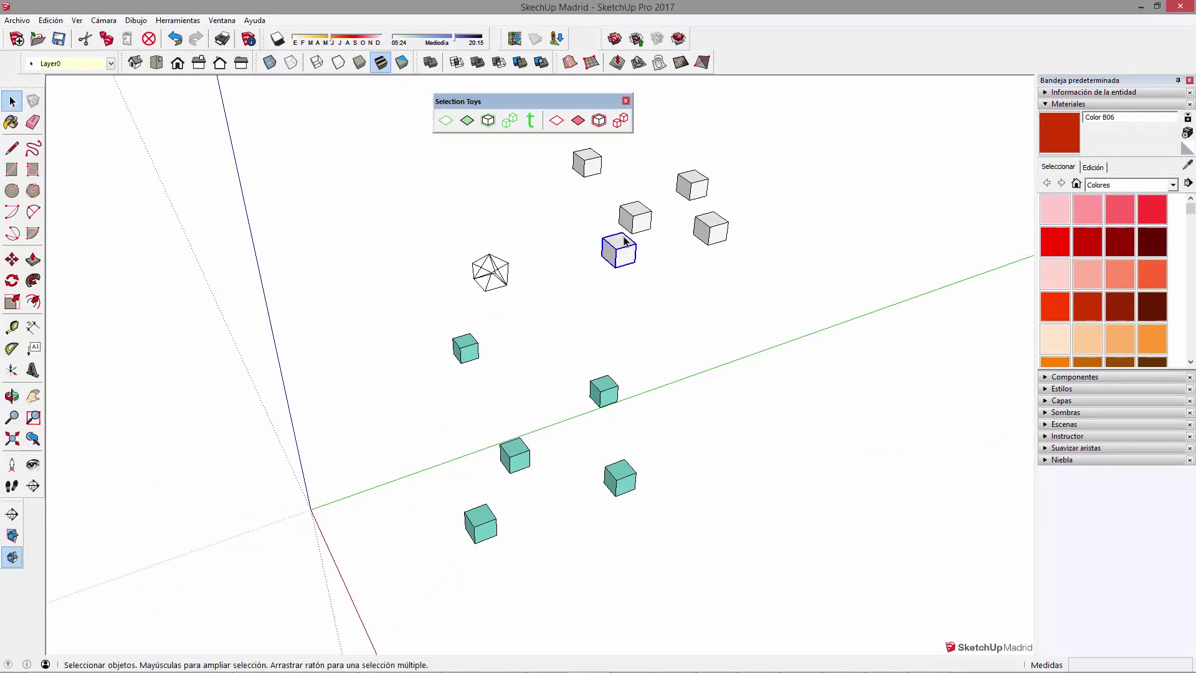
right_click(625, 241)
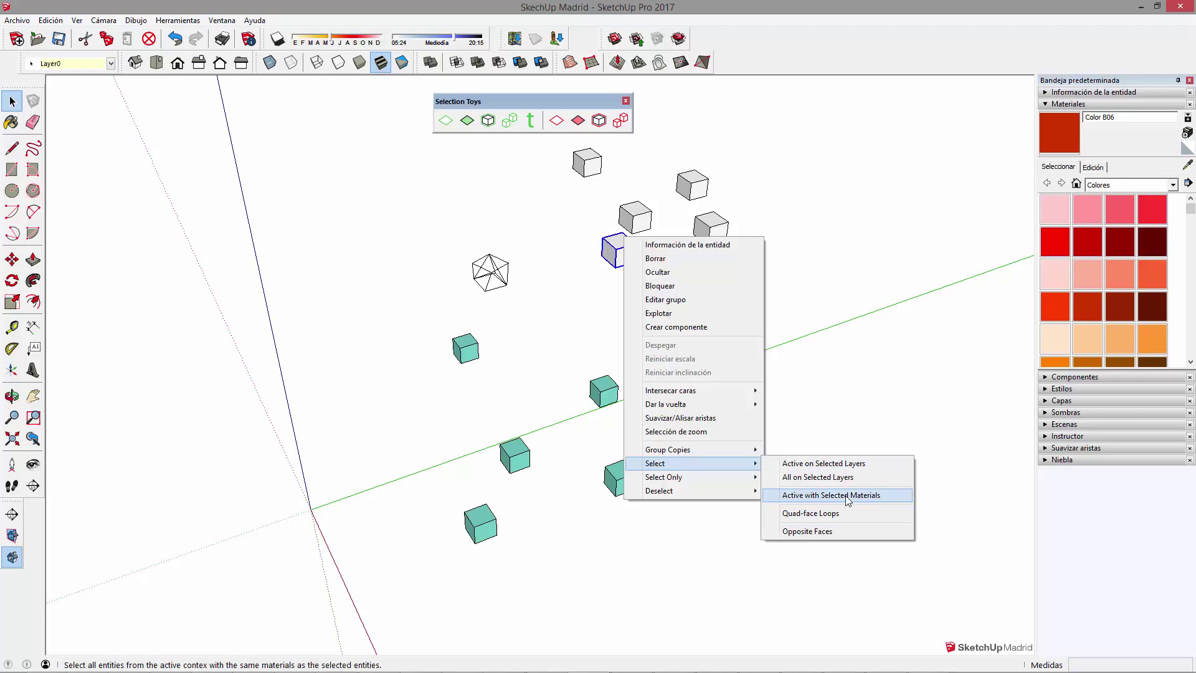
left_click(848, 495)
middle_click_drag(854, 395, 691, 372)
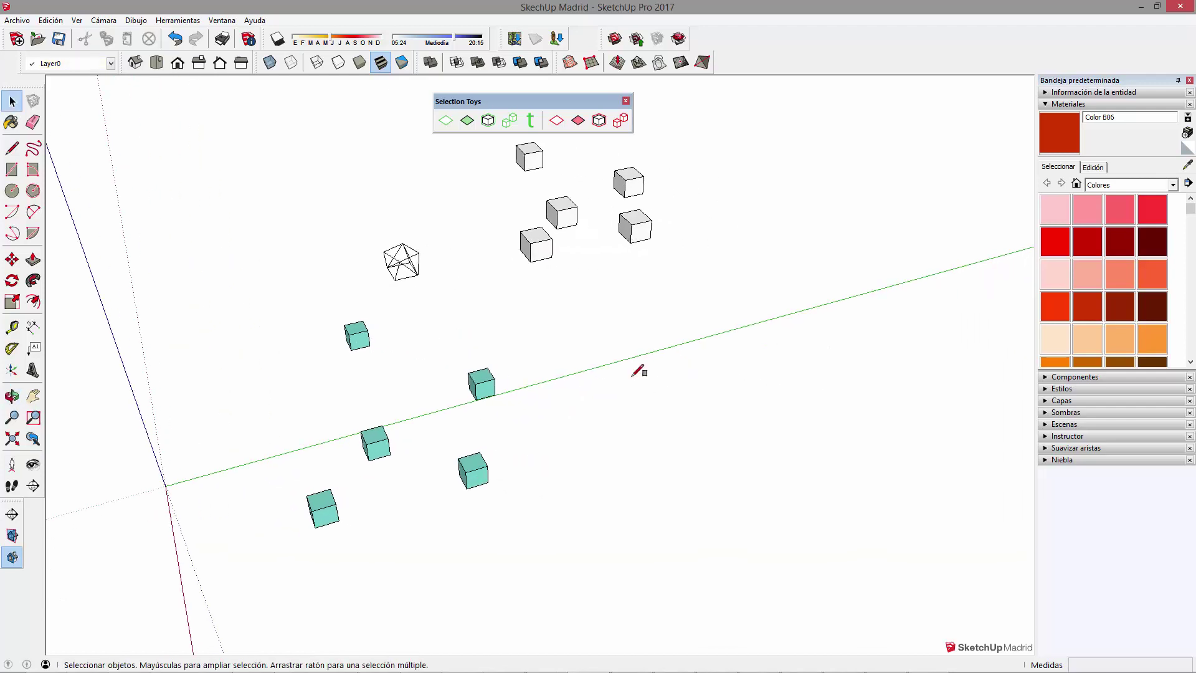
- Draw a ground rectangle beside the cubes and push/pull it into a stepped, notched block
key("r")
left_click(632, 375)
left_click(805, 410)
key("p")
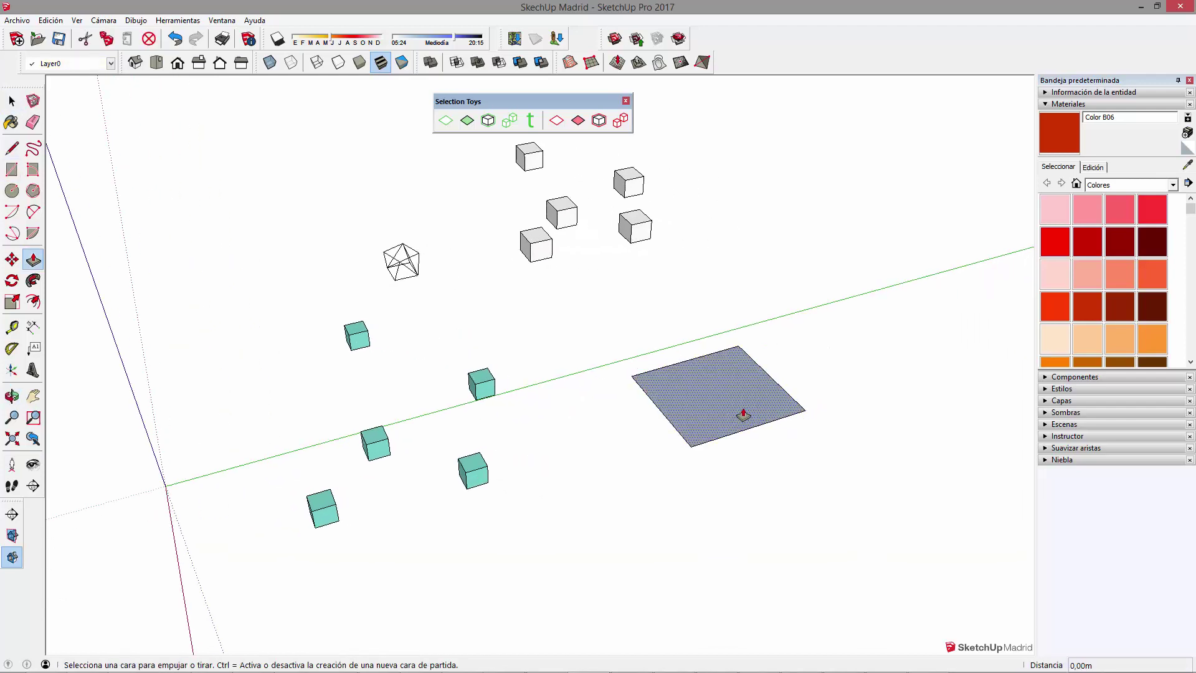
left_click_drag(743, 414, 741, 381)
mouse_move(685, 413)
left_mouse_down()
mouse_move(673, 382)
mouse_move(576, 426)
left_mouse_up()
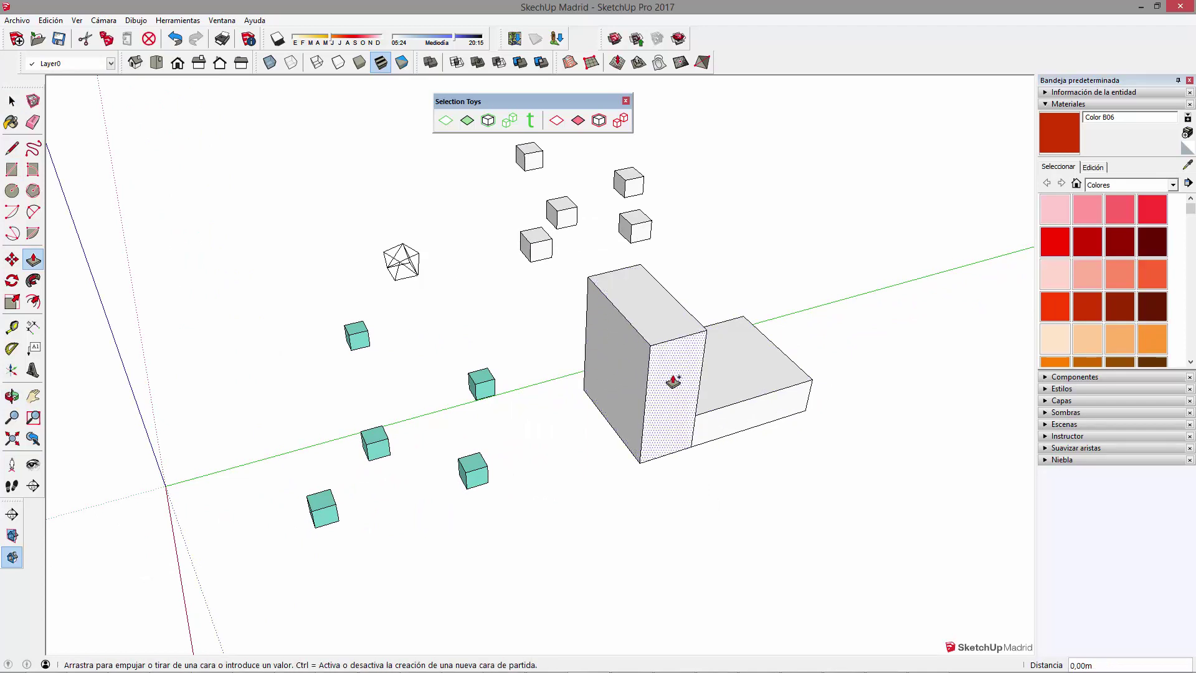
mouse_move(576, 425)
middle_mouse_down()
mouse_move(648, 488)
mouse_move(507, 355)
middle_mouse_up()
mouse_move(507, 358)
left_mouse_down()
mouse_move(534, 440)
mouse_move(571, 432)
left_mouse_up()
key("space")
- Paint the block tops and left front face red A05, and the notch floor, right front and tall right faces orange C03
left_click(1061, 251)
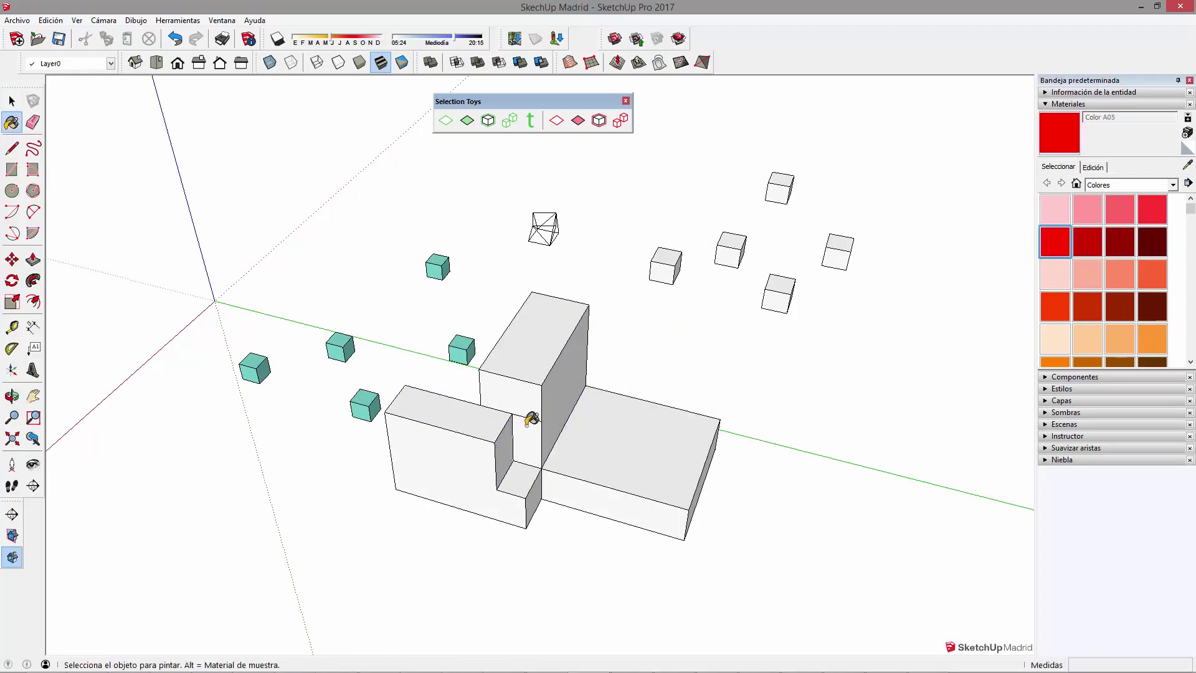
left_click(618, 430)
left_click(547, 372)
left_click(439, 448)
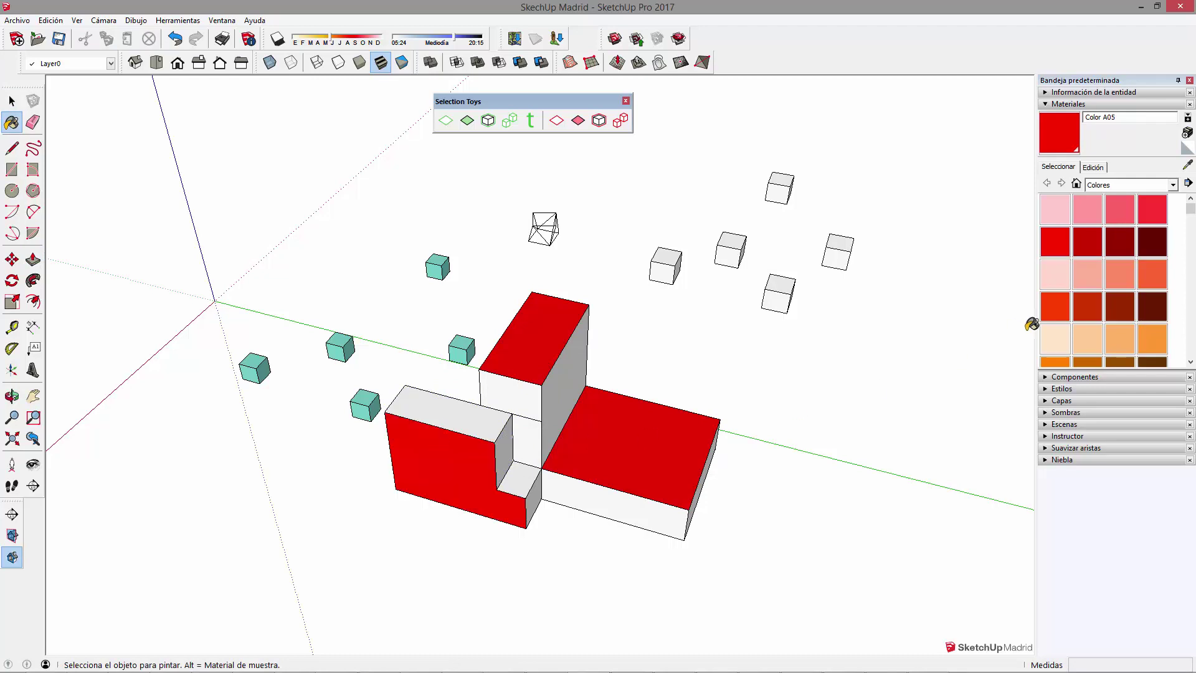
left_click(1111, 344)
left_click(514, 474)
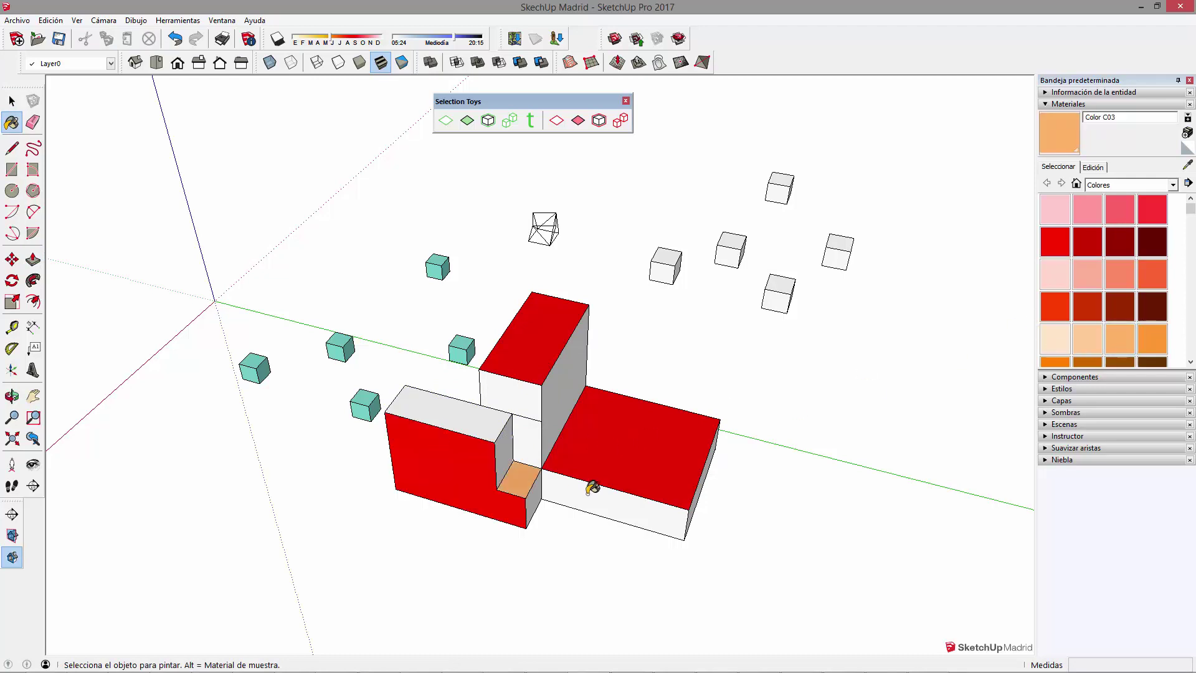
left_click(591, 492)
left_click(564, 414)
- Paint the tall block's left and back faces blue I06, then select the large red top face
middle_click_drag(586, 442, 608, 454)
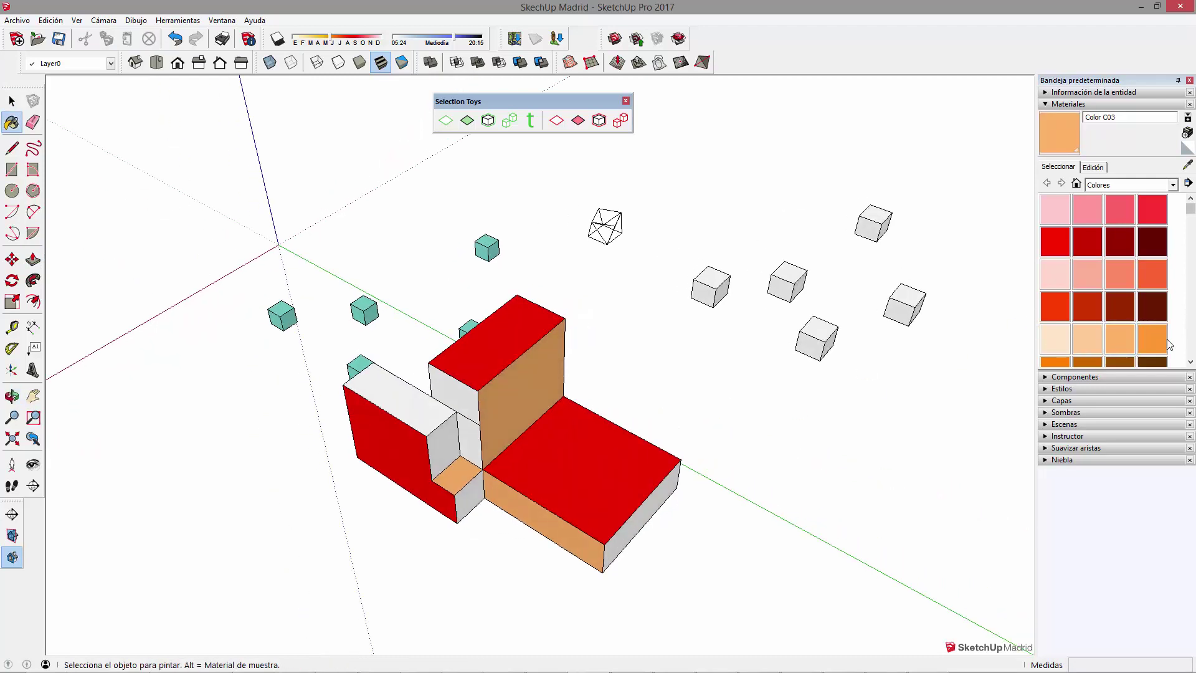
scroll(1096, 280, "down", 3)
left_click(1087, 256)
left_click(472, 411)
middle_click_drag(472, 411, 507, 368)
left_click(488, 394)
left_click(459, 421)
mouse_move(458, 422)
middle_mouse_down()
mouse_move(897, 438)
mouse_move(664, 509)
middle_mouse_up()
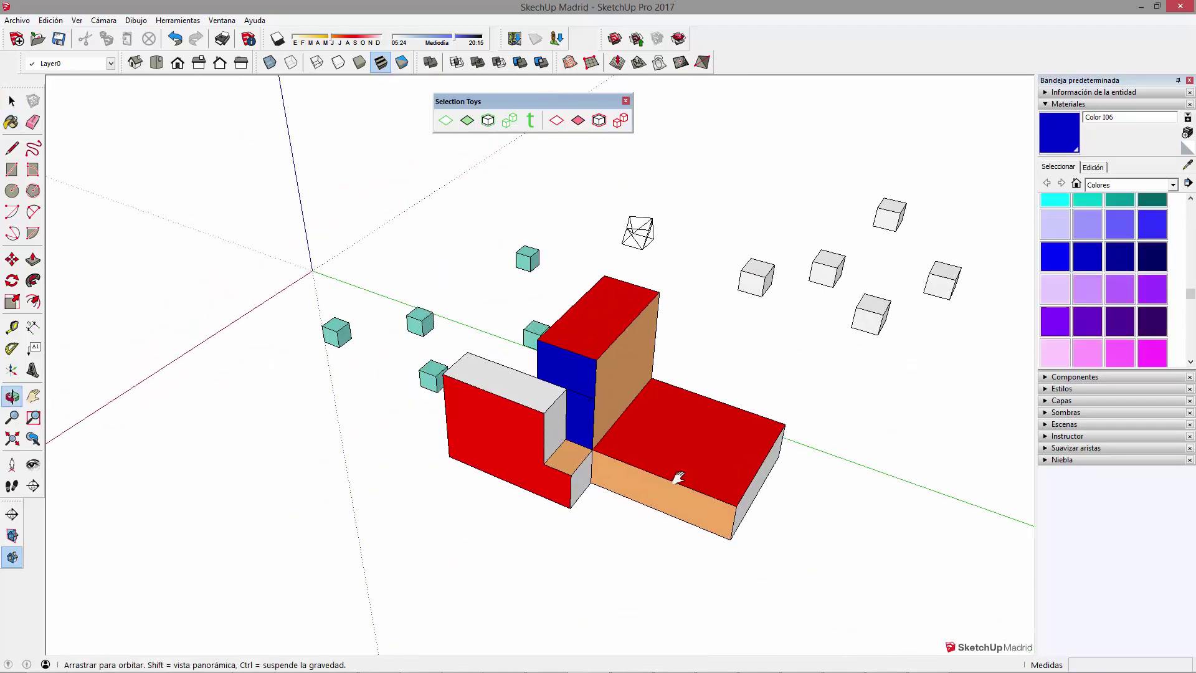
left_click(656, 375)
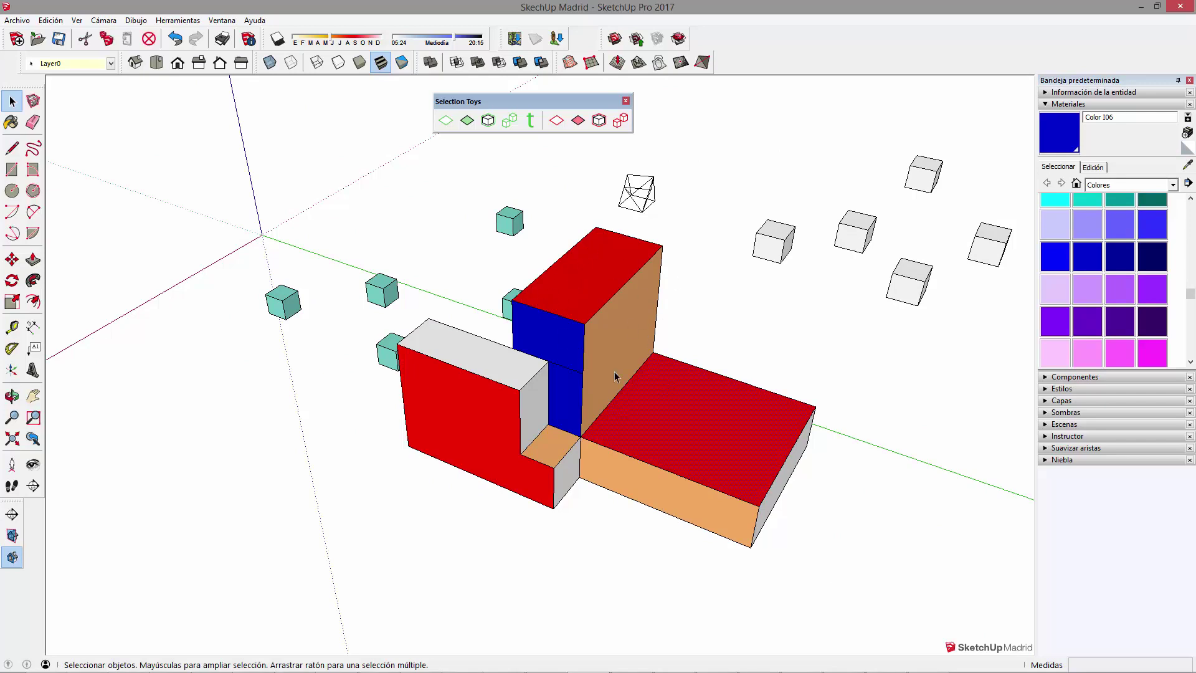
scroll(617, 374, "up", 1)
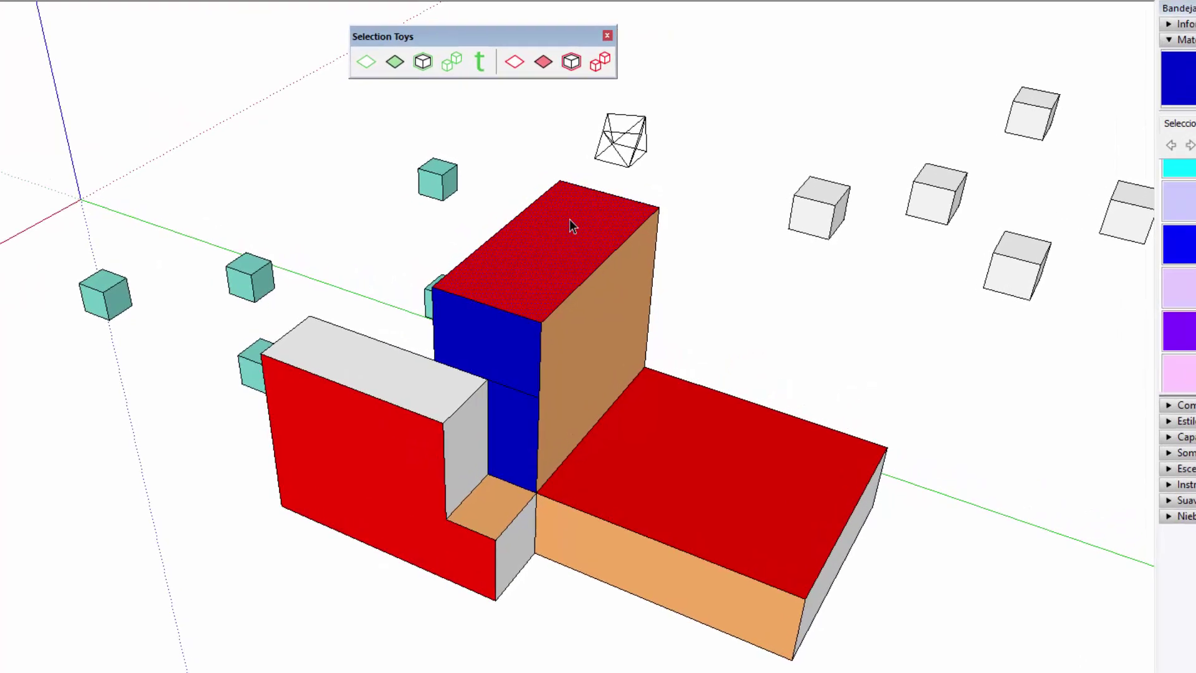
- Use Select > Active with Selected Materials on the red top face to select all red faces
right_click(597, 238)
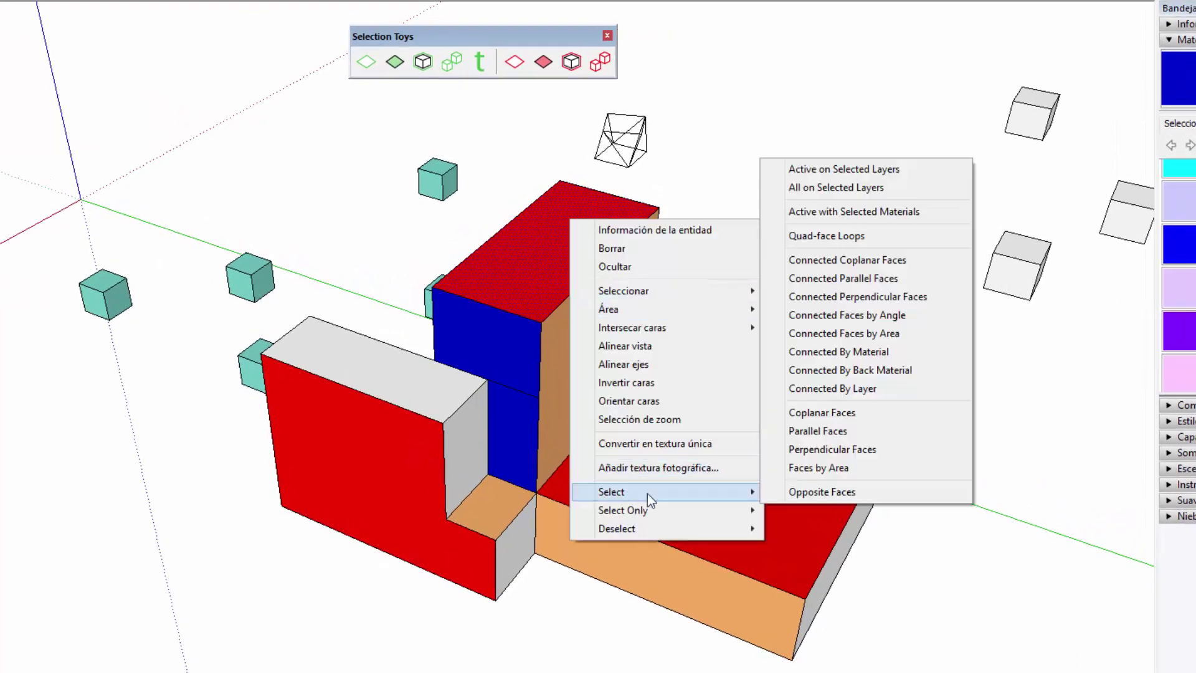
mouse_move(612, 491)
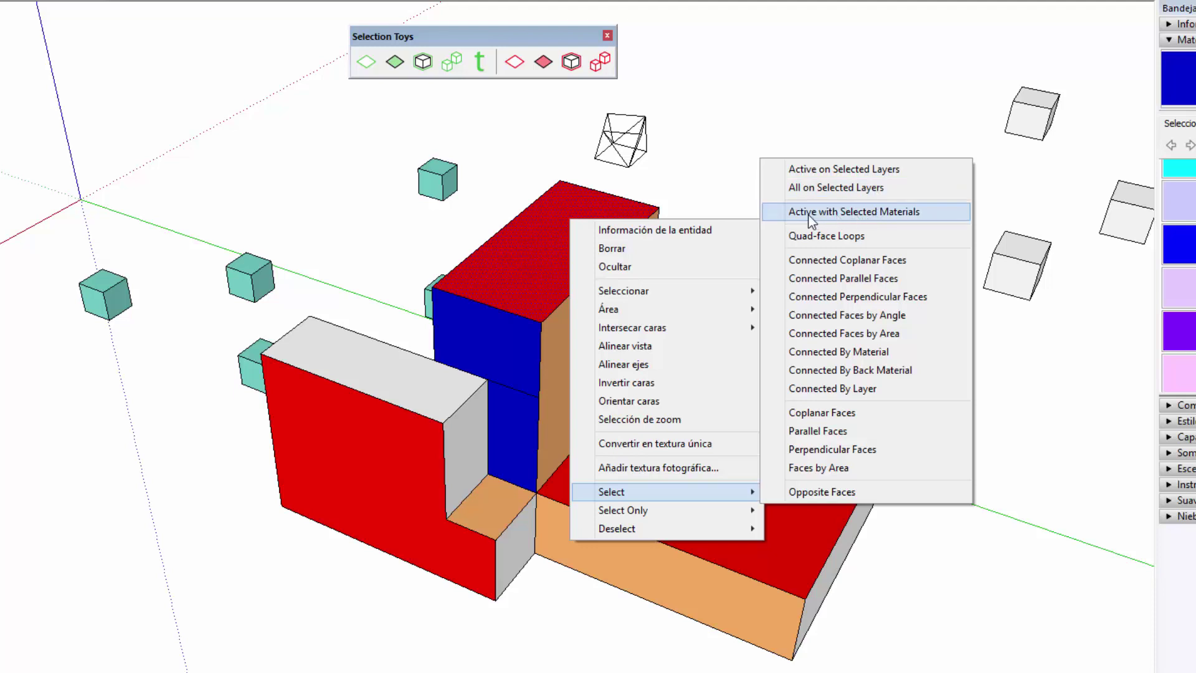
left_click(860, 210)
mouse_move(775, 268)
middle_mouse_down()
mouse_move(419, 387)
mouse_move(3, 436)
mouse_move(219, 278)
mouse_move(755, 267)
mouse_move(454, 549)
mouse_move(884, 467)
middle_mouse_up()
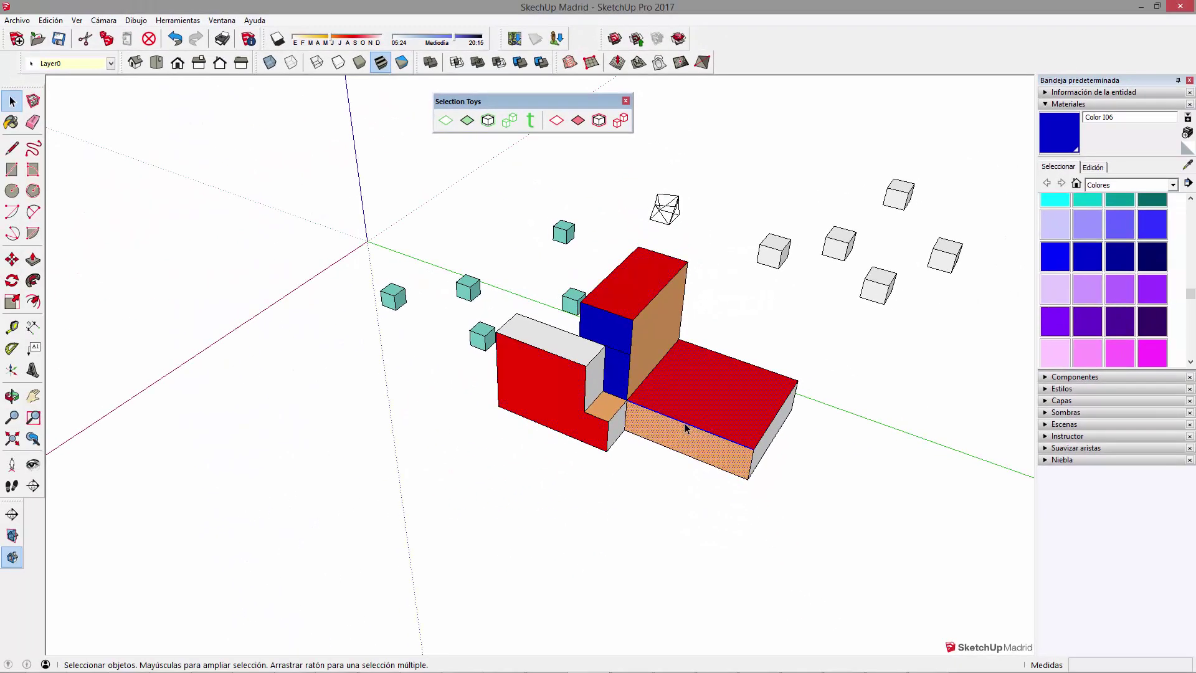
- Copy the whole stepped block and place the copy beside the original
triple_click(685, 428)
scroll(685, 428, "down", 1)
scroll(769, 476, "down", 2)
key("m")
key("ctrl")
left_click(750, 465)
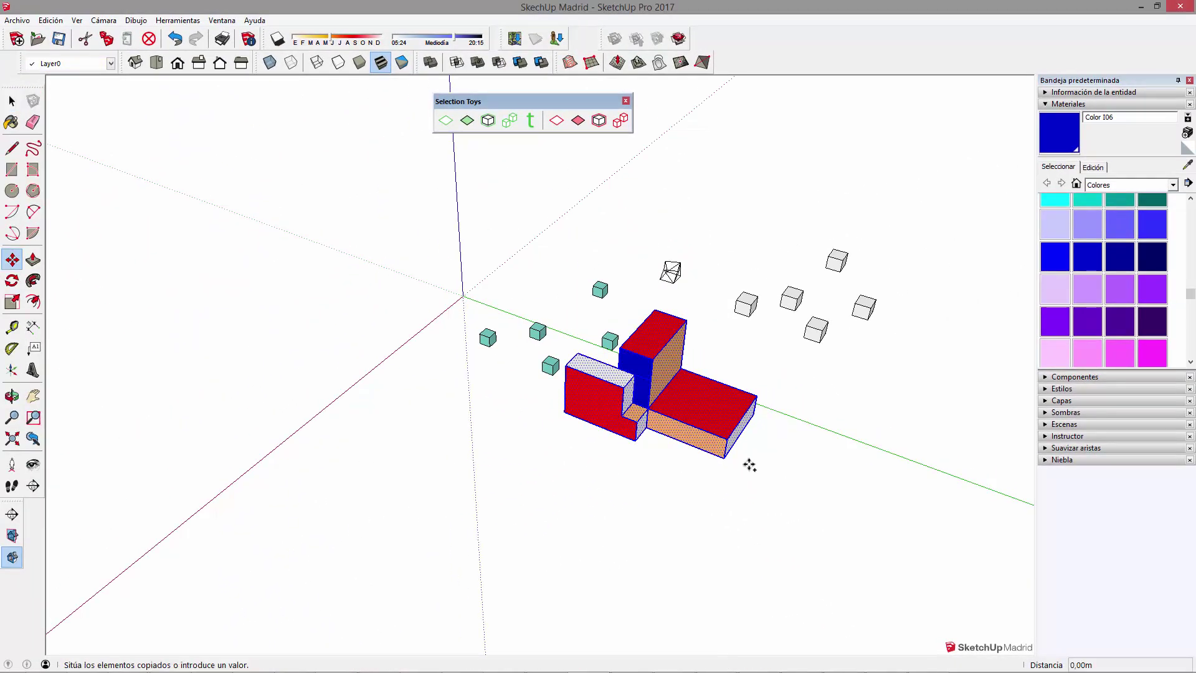
left_click(627, 502)
key("space")
middle_click_drag(646, 515, 636, 414)
scroll(635, 414, "up", 2)
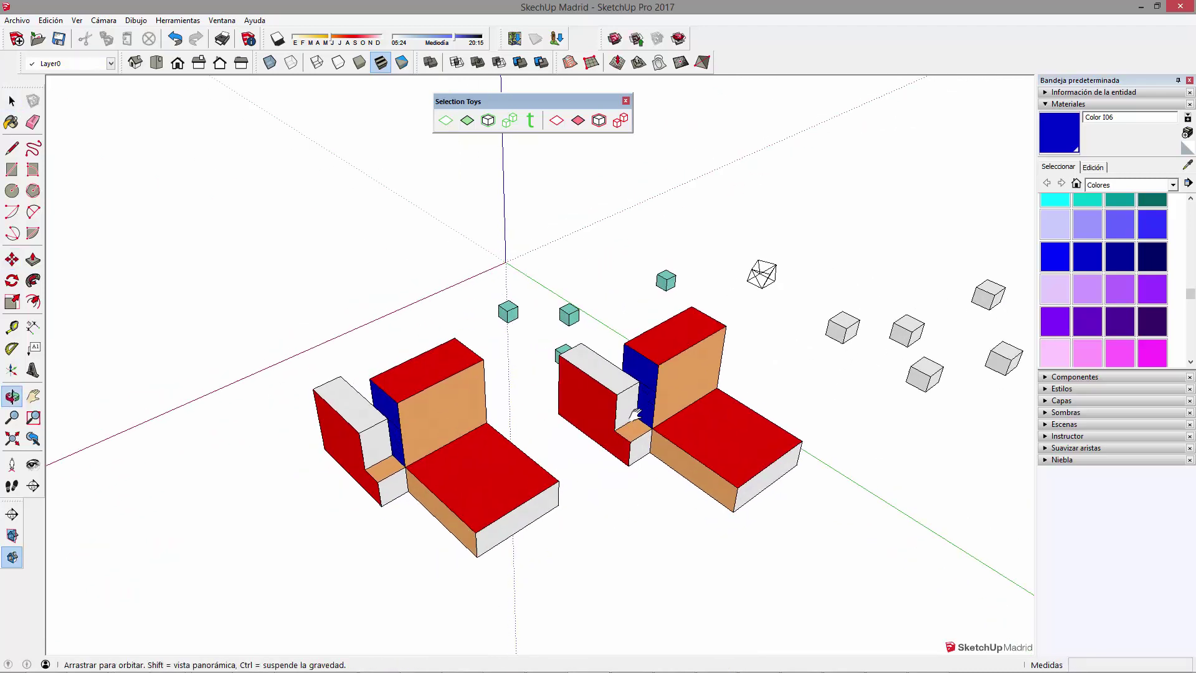
scroll(660, 414, "up", 2)
scroll(685, 413, "up", 1)
scroll(716, 413, "up", 2)
scroll(730, 413, "up", 1)
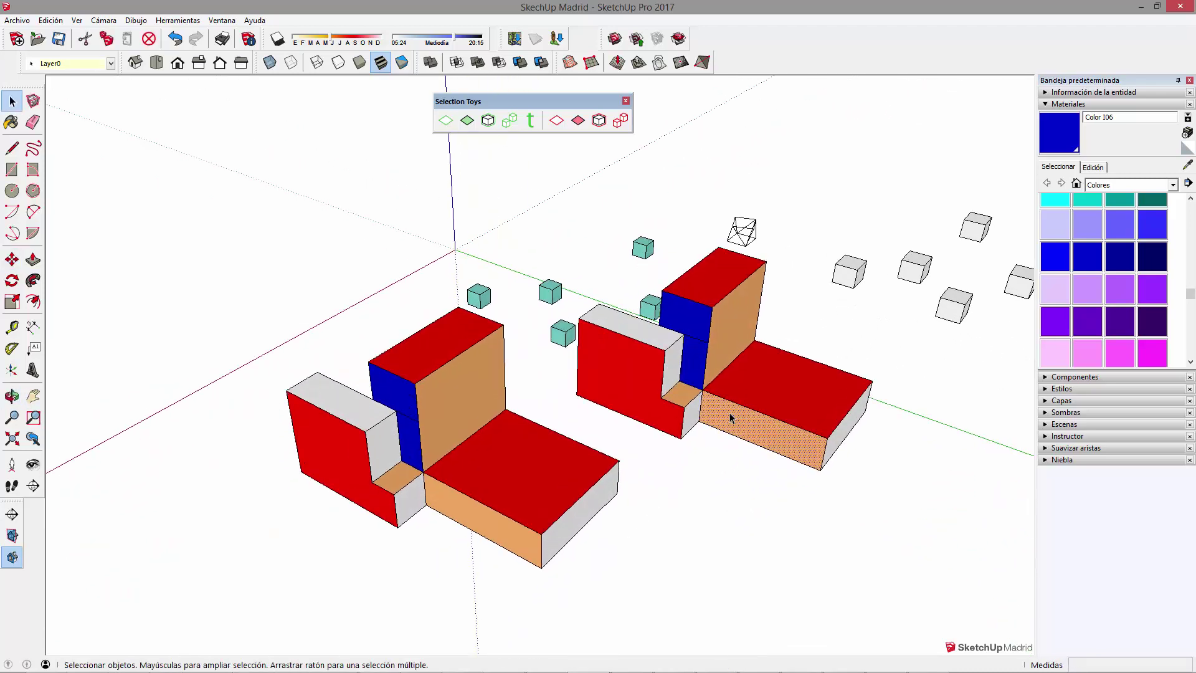
- Select all orange faces on both blocks by shared material and repaint them purple J05
right_click(730, 412)
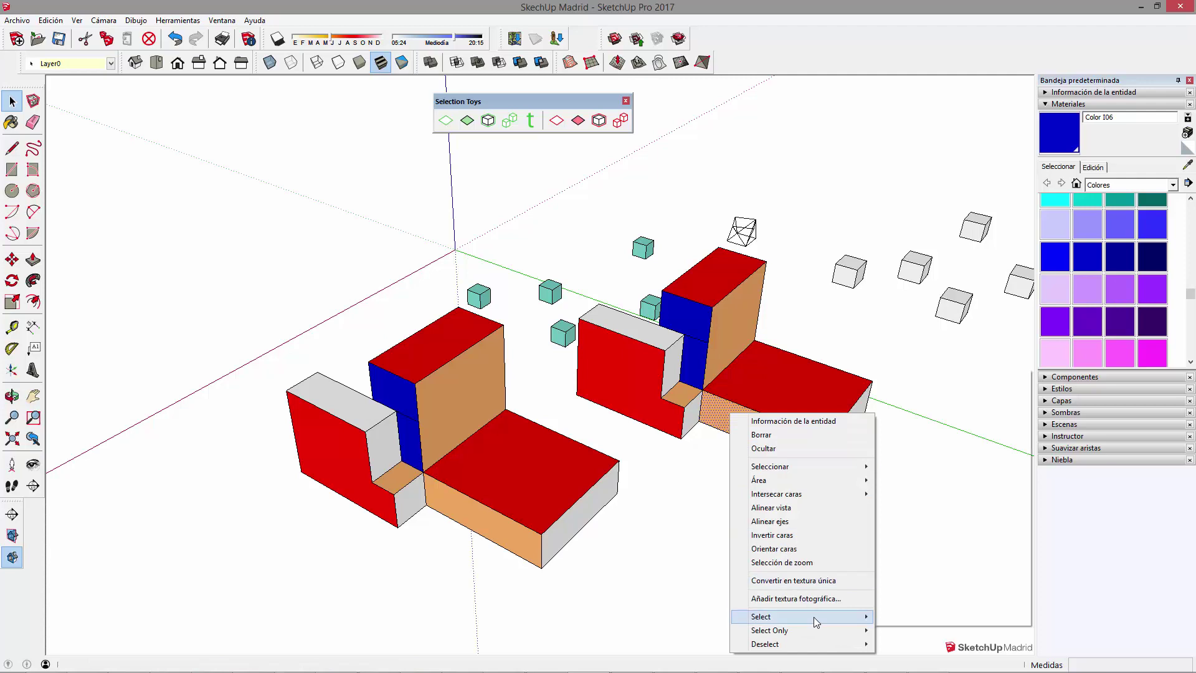
mouse_move(760, 617)
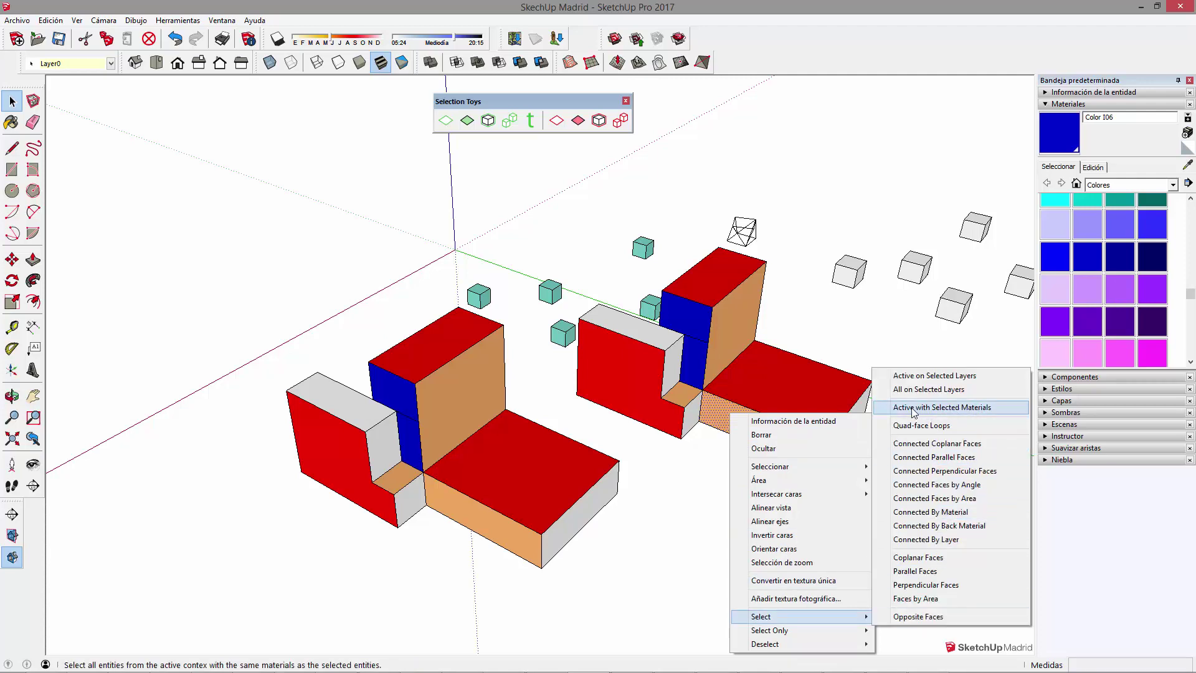
left_click(967, 408)
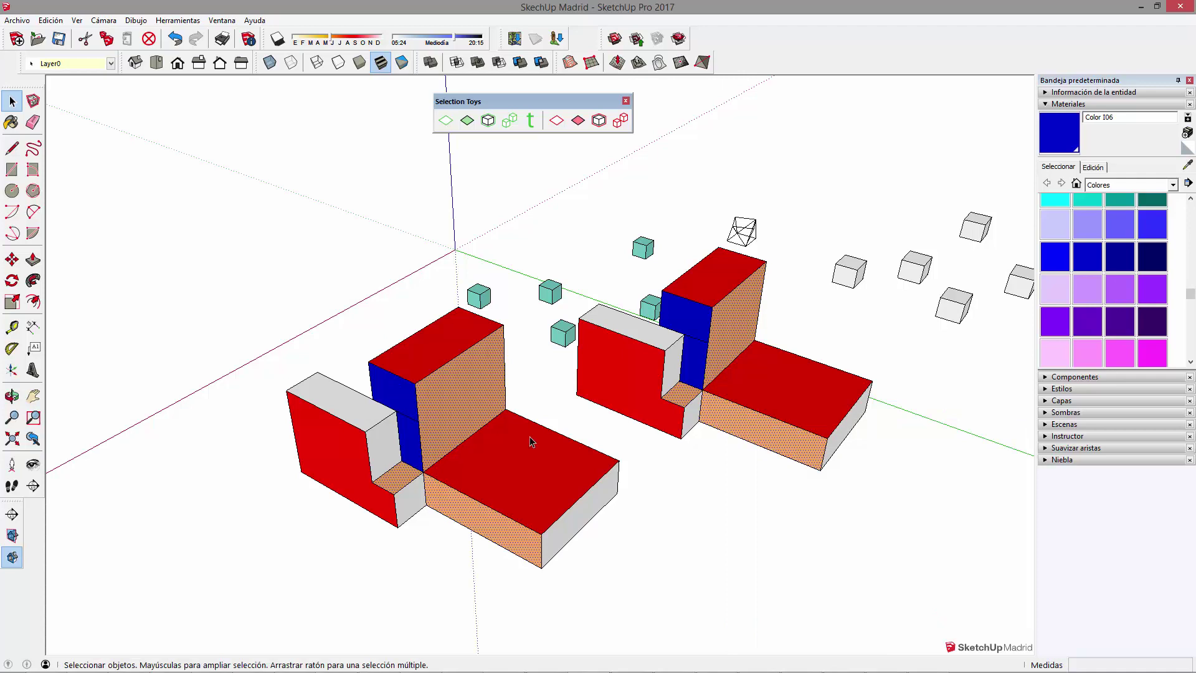
left_click(1117, 353)
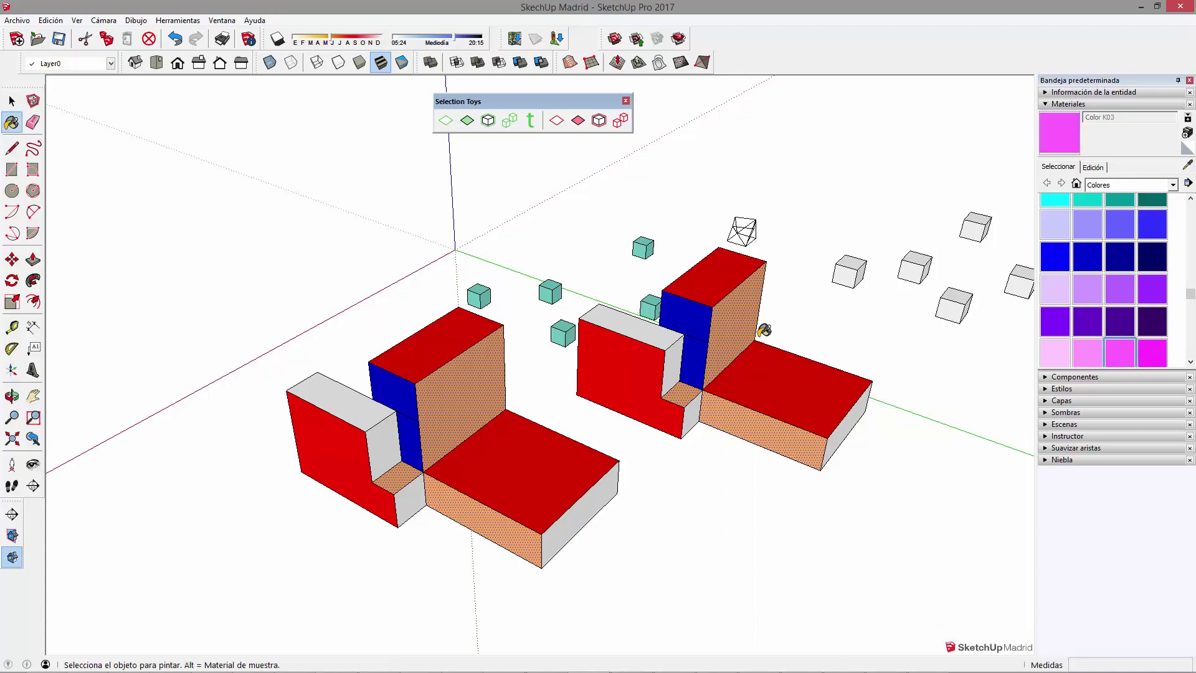
left_click(730, 317)
left_click(1085, 321)
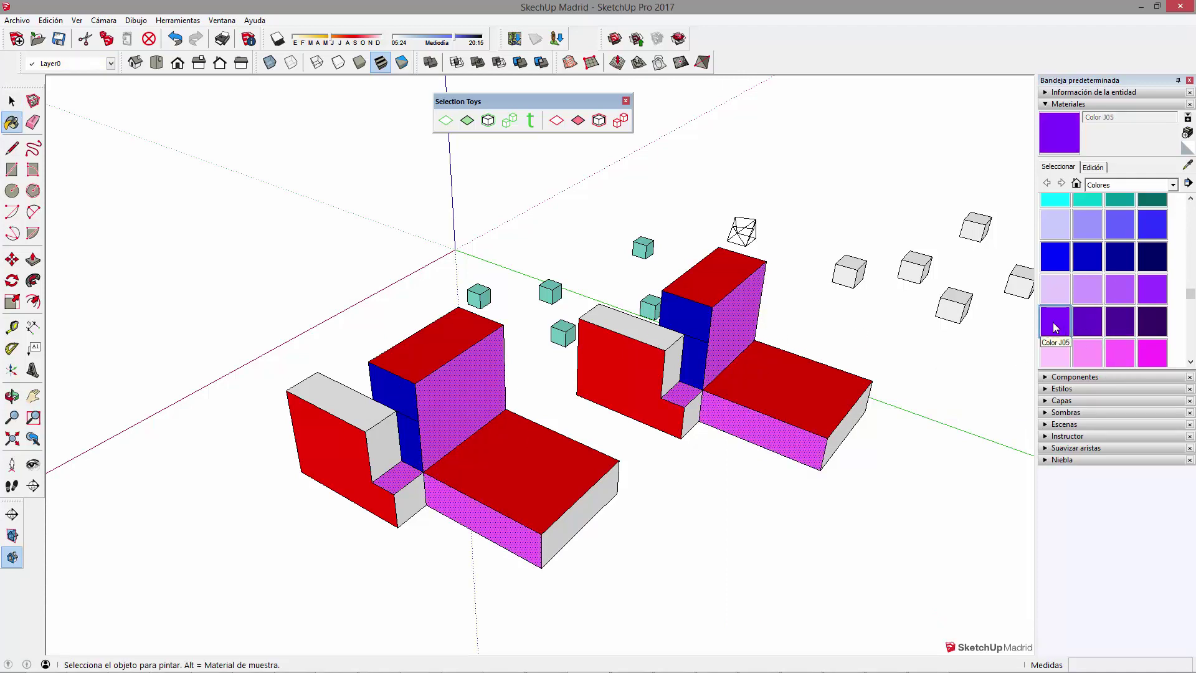
left_click(722, 312)
key("space")
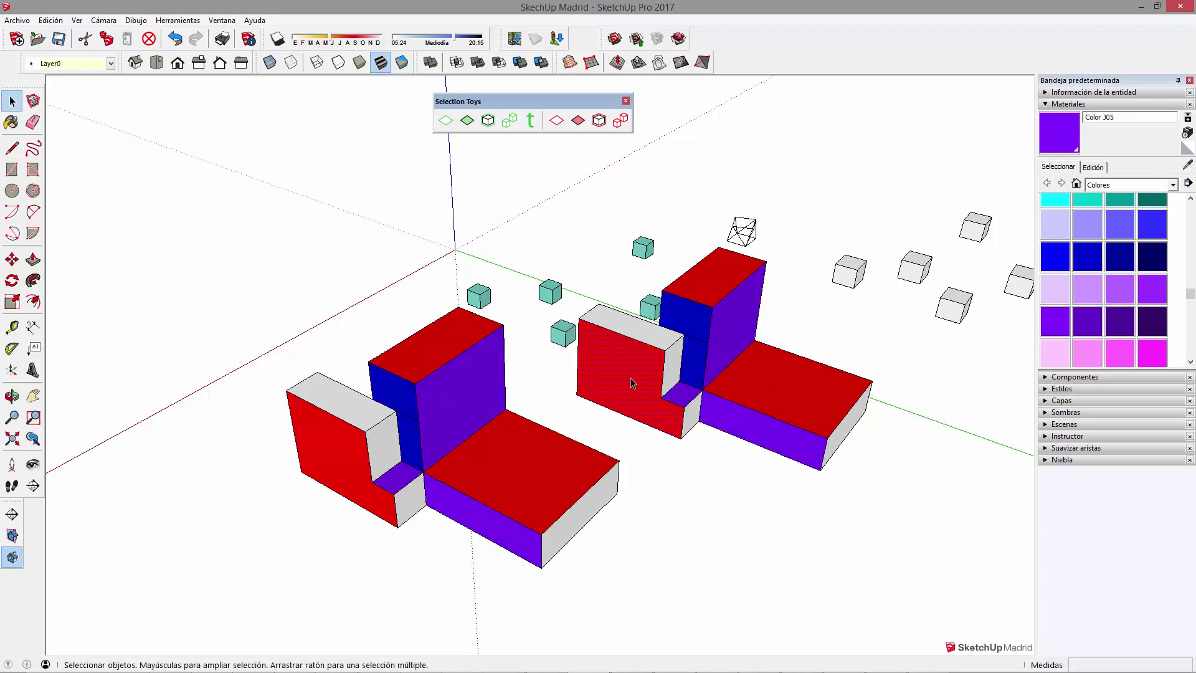
right_click(631, 365)
mouse_move(701, 563)
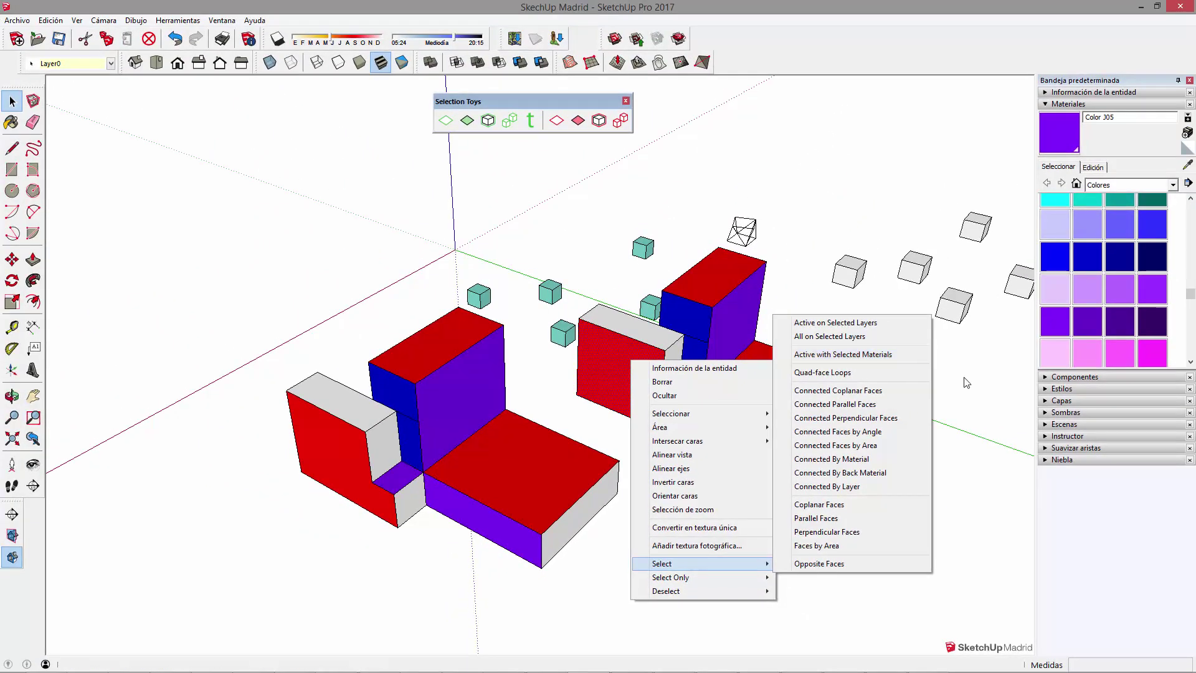
key("Escape")
key("Escape")
mouse_move(888, 413)
middle_mouse_down()
mouse_move(689, 399)
mouse_move(793, 419)
mouse_move(736, 372)
middle_mouse_up()
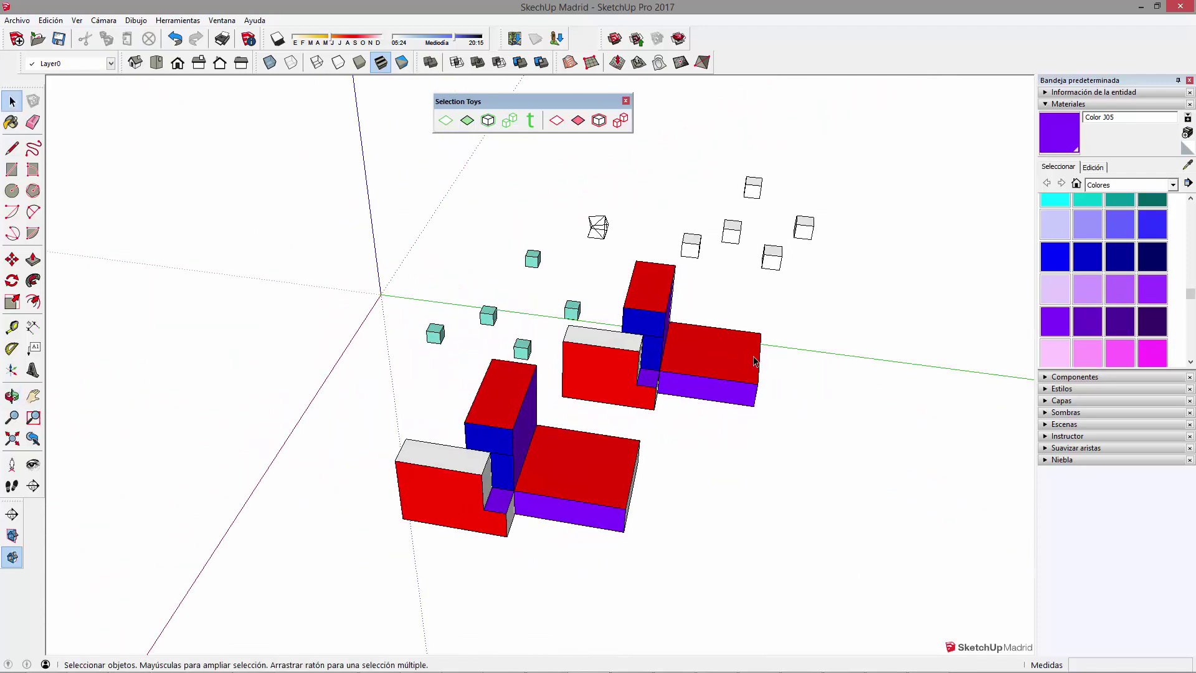
middle_click_drag(895, 376, 695, 370)
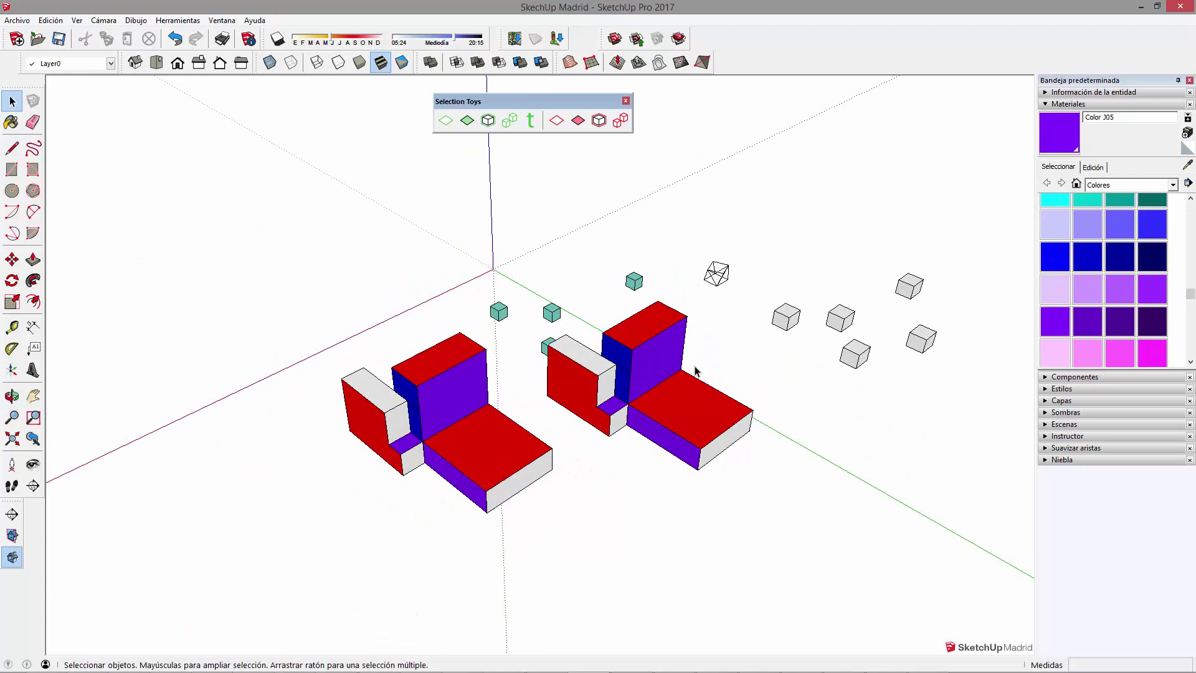
mouse_move(645, 382)
middle_mouse_down()
mouse_move(956, 346)
mouse_move(734, 386)
mouse_move(267, 432)
middle_mouse_up()
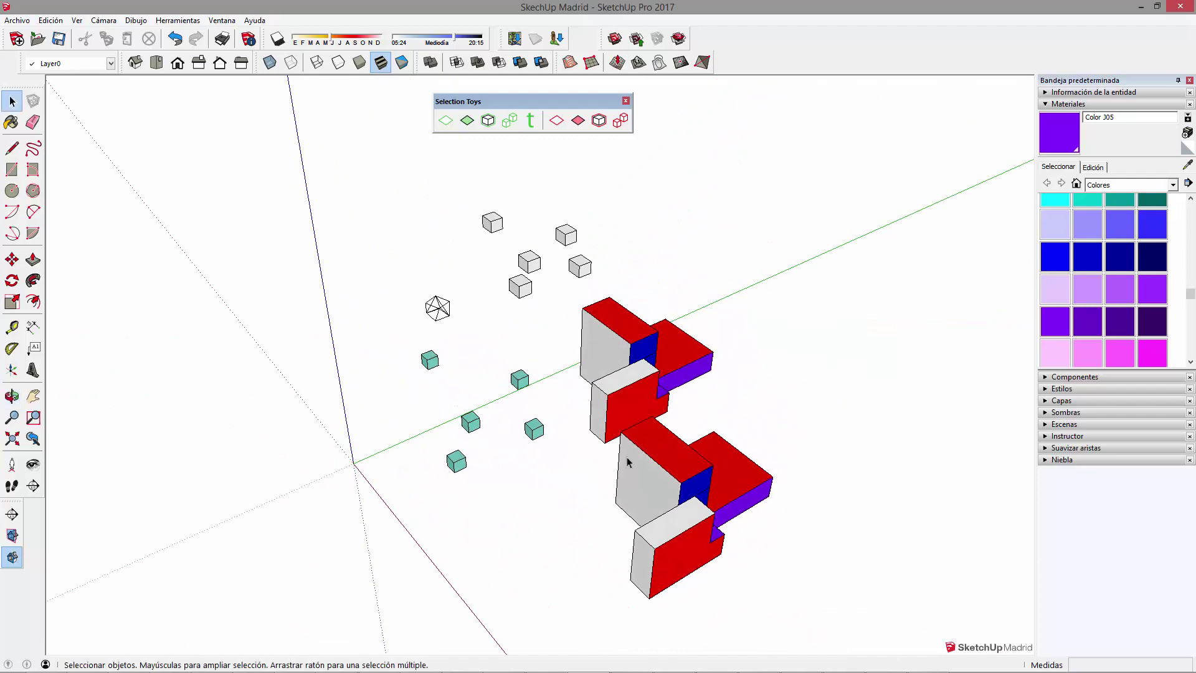
mouse_move(832, 381)
middle_mouse_down()
mouse_move(394, 395)
mouse_move(475, 475)
mouse_move(617, 454)
middle_mouse_up()
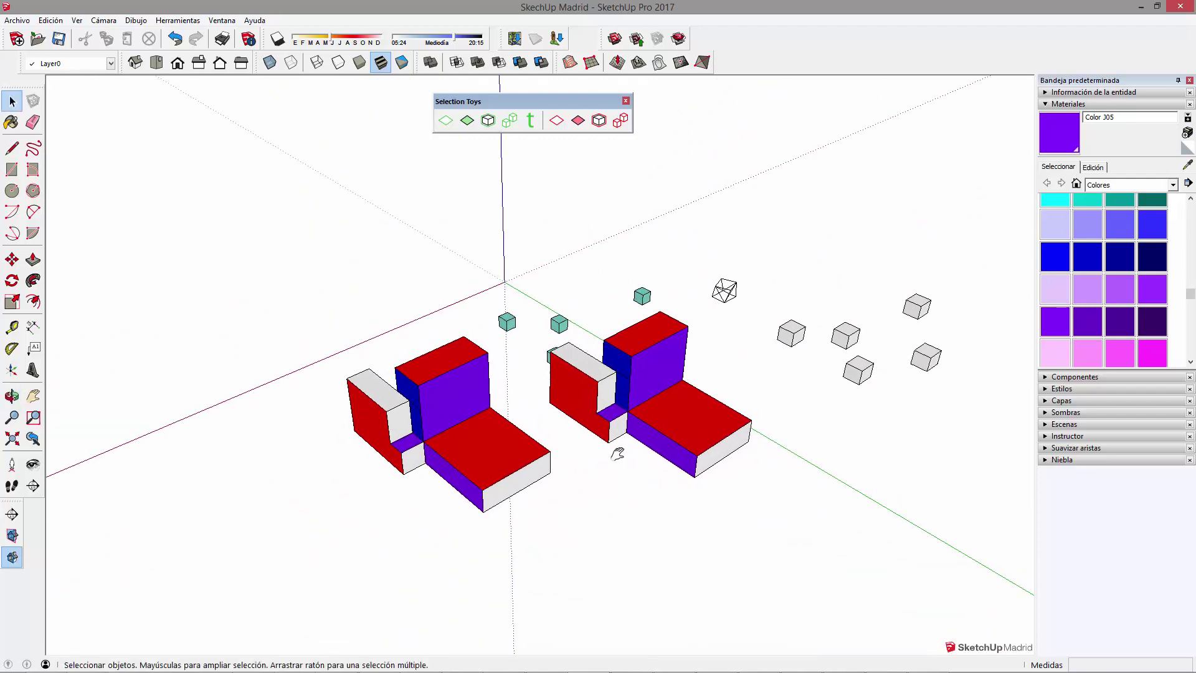